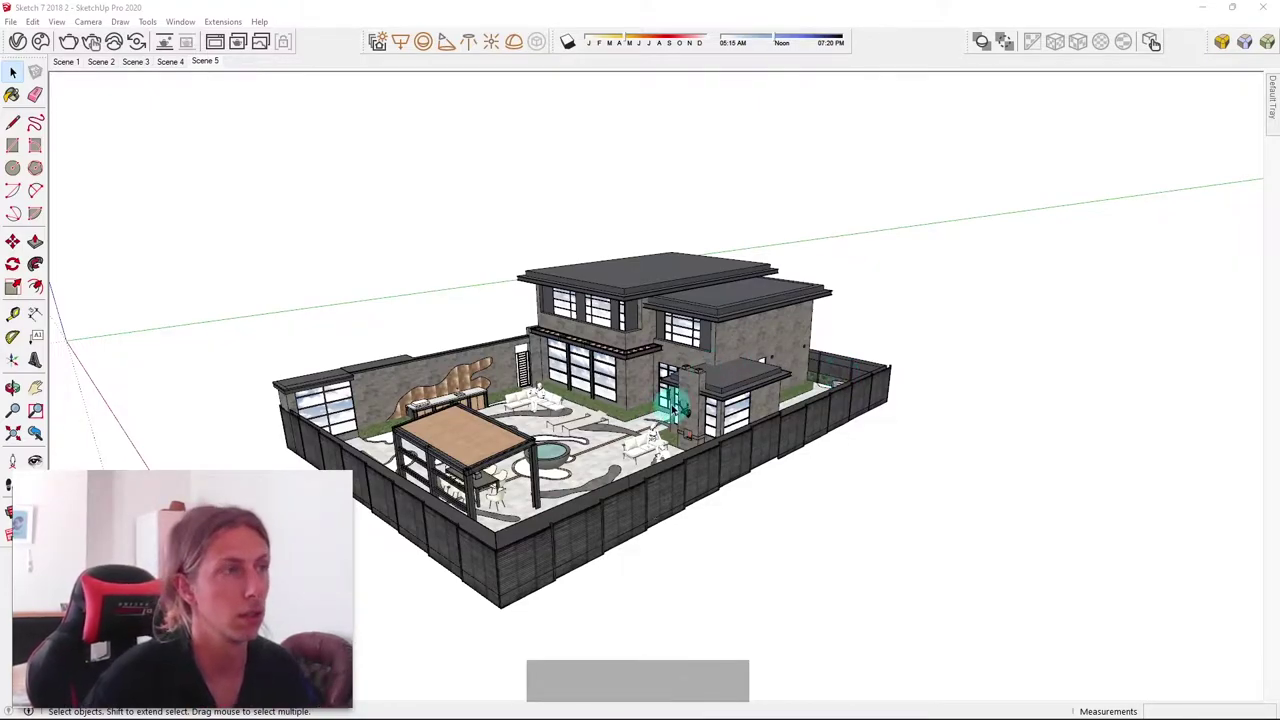
Open the V-Ray Asset Editor, render the house and yard from the current view, and inspect the sky in the render
mouse_move(665, 400)
middle_mouse_down()
mouse_move(560, 380)
mouse_move(487, 398)
mouse_move(857, 357)
mouse_move(808, 366)
mouse_move(870, 457)
mouse_move(848, 424)
middle_mouse_up()
scroll(529, 373, "up", 3)
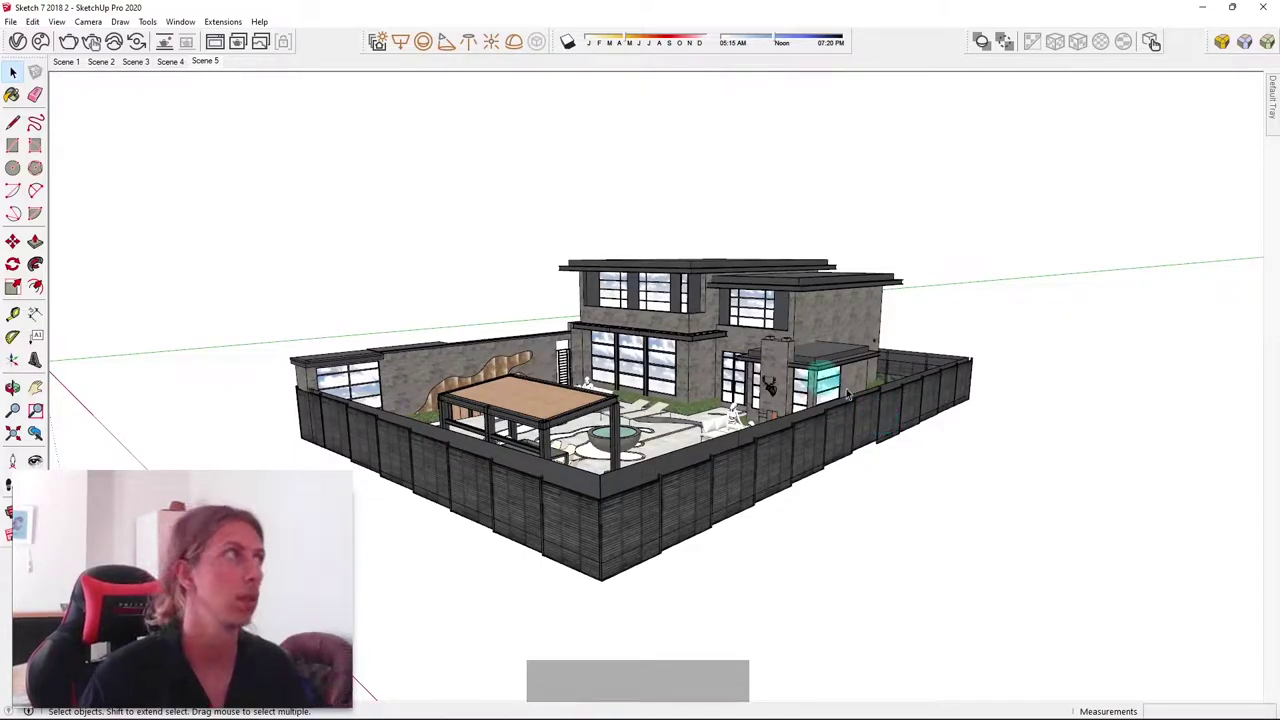
left_click(24, 46)
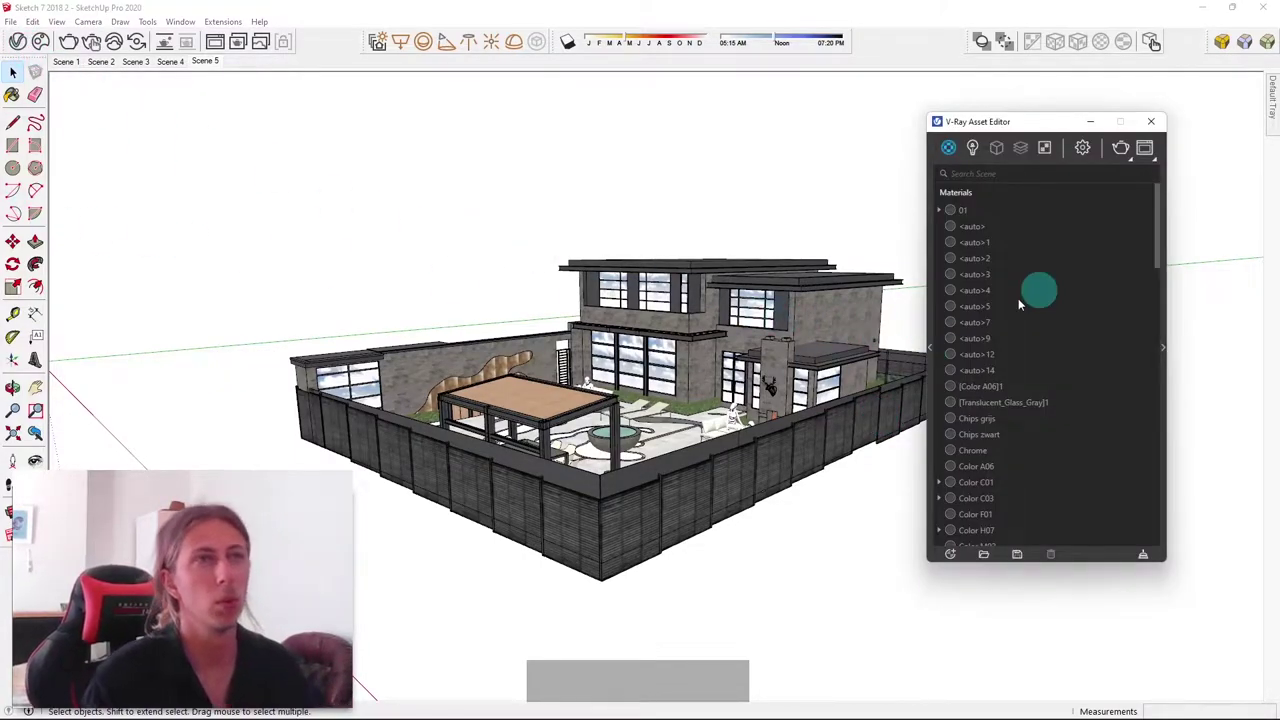
left_click(1120, 147)
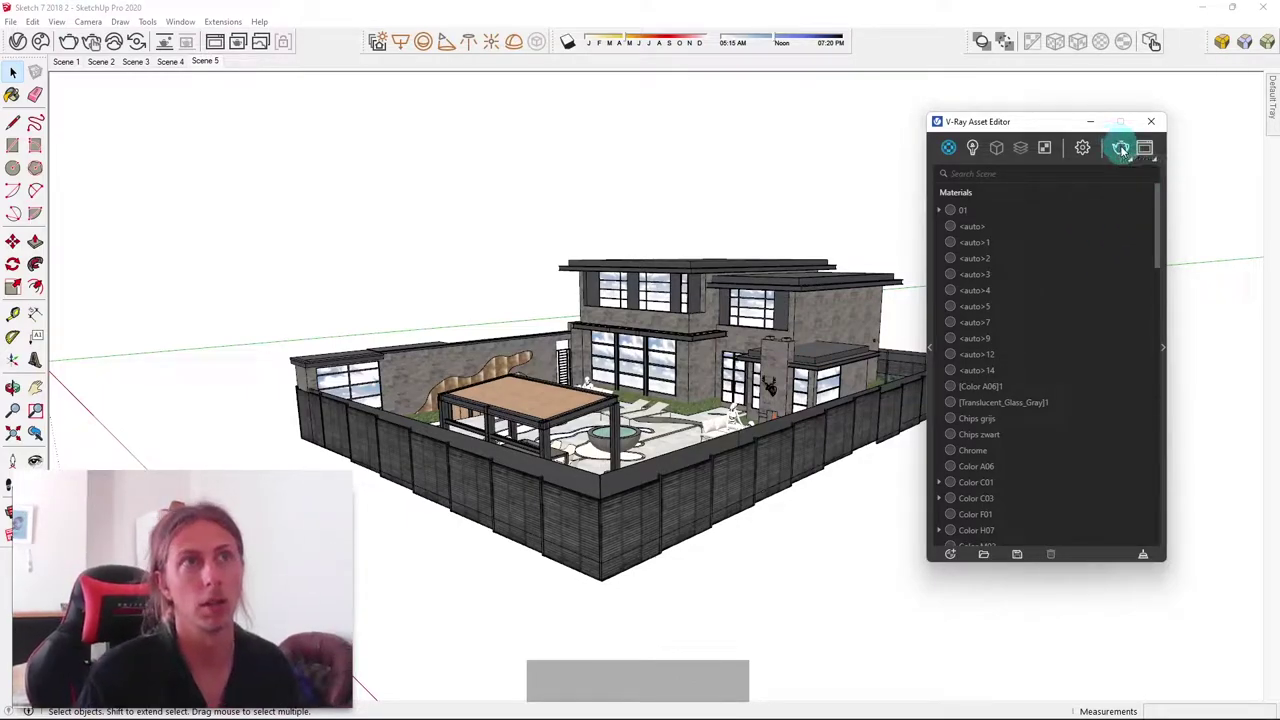
scroll(405, 200, "up", 3)
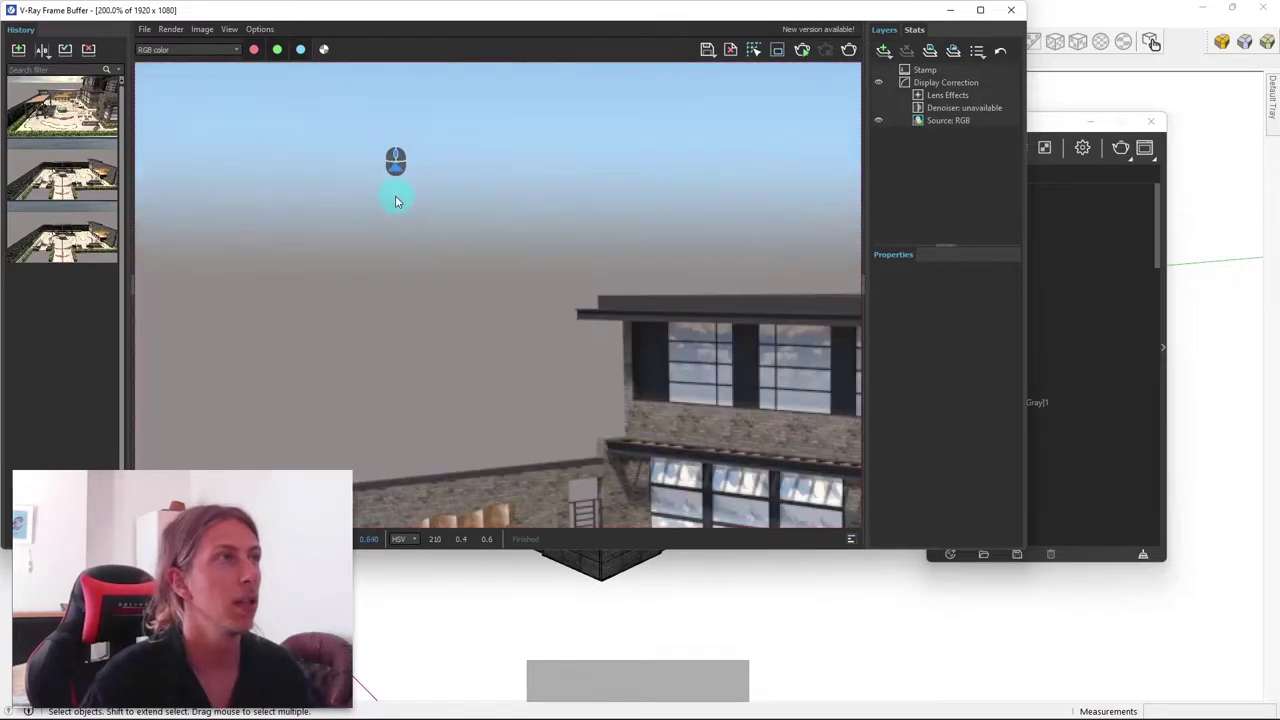
scroll(403, 205, "down", 3)
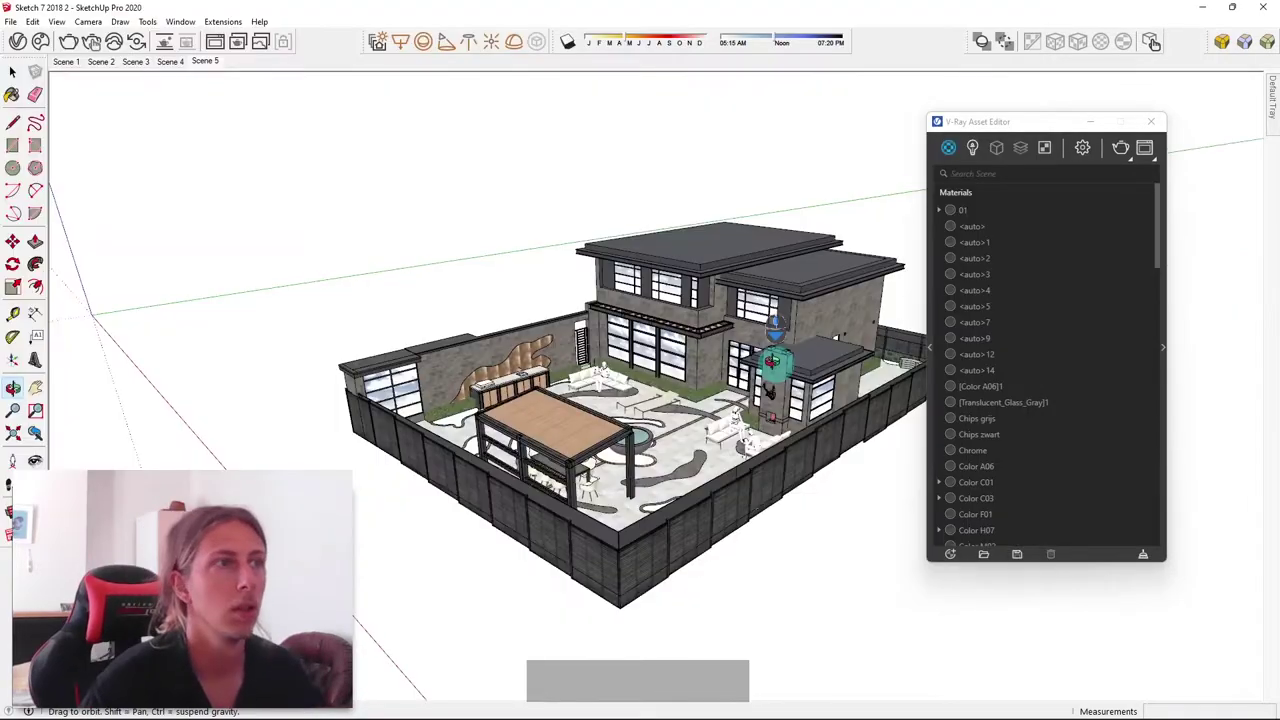
Place a V-Ray Dome Light on the patio paving between the round pool and the white lounge seats
scroll(790, 358, "up", 2)
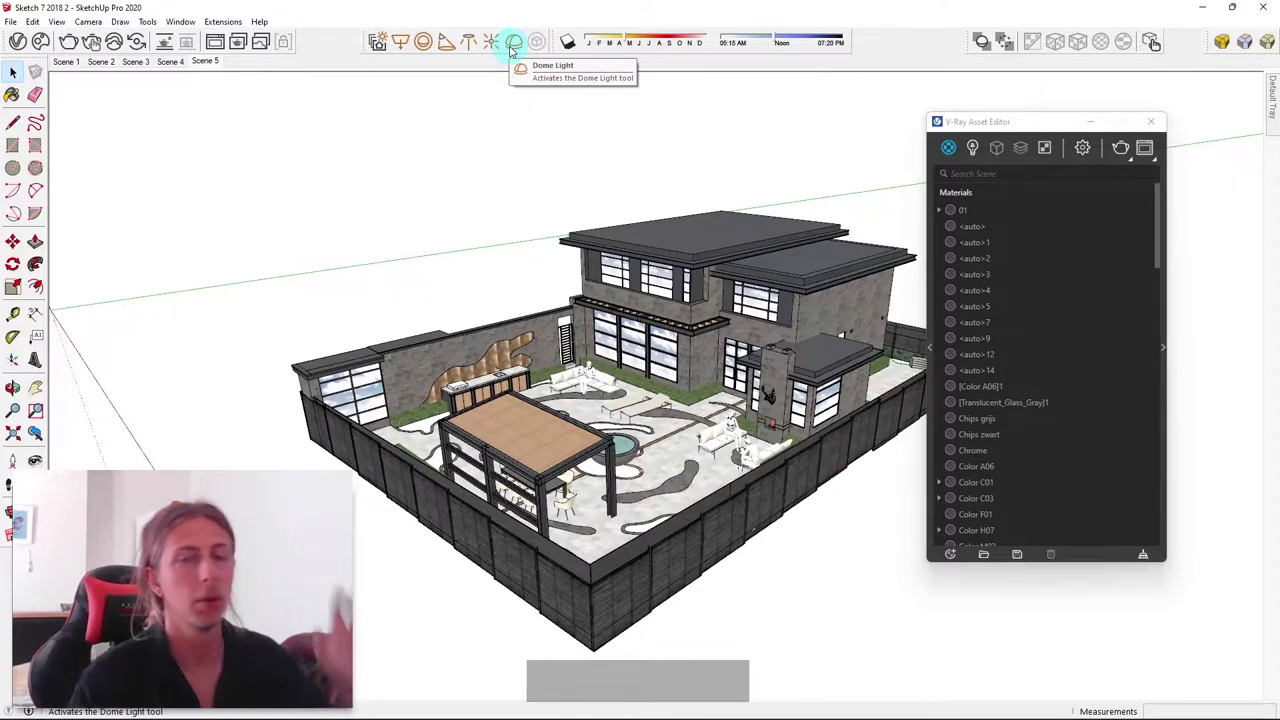
left_click(212, 22)
mouse_move(236, 37)
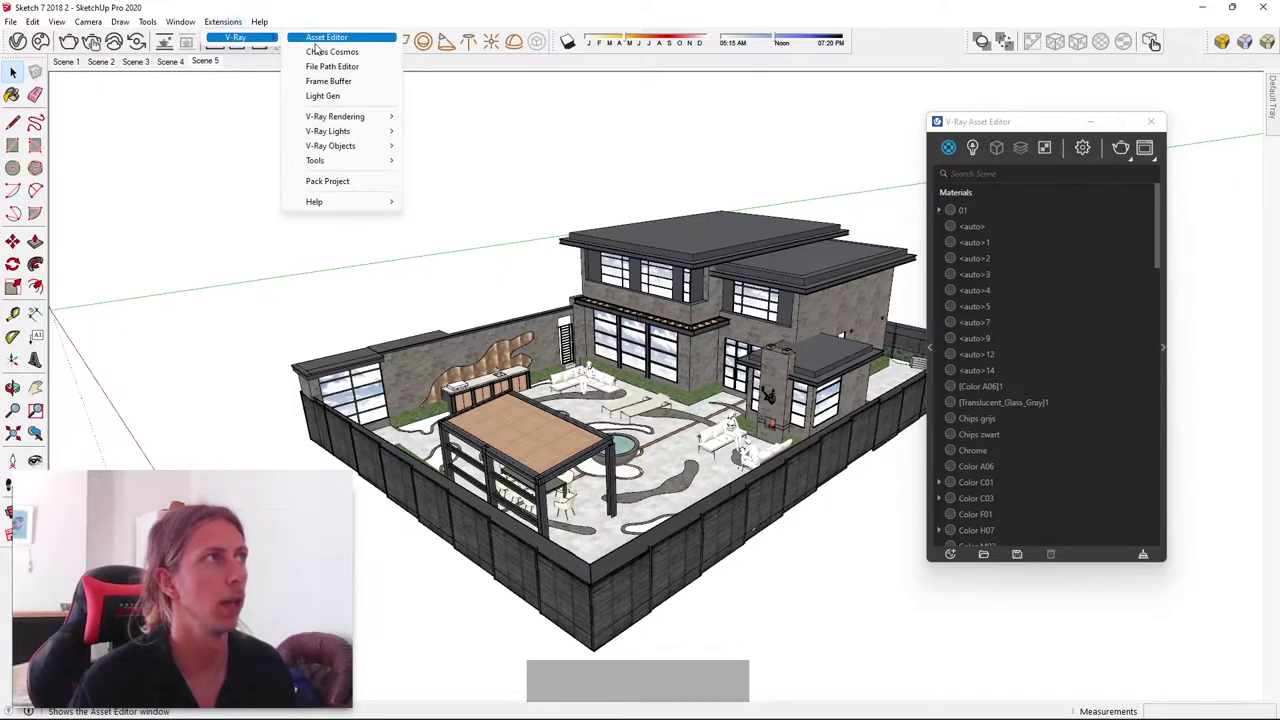
mouse_move(357, 135)
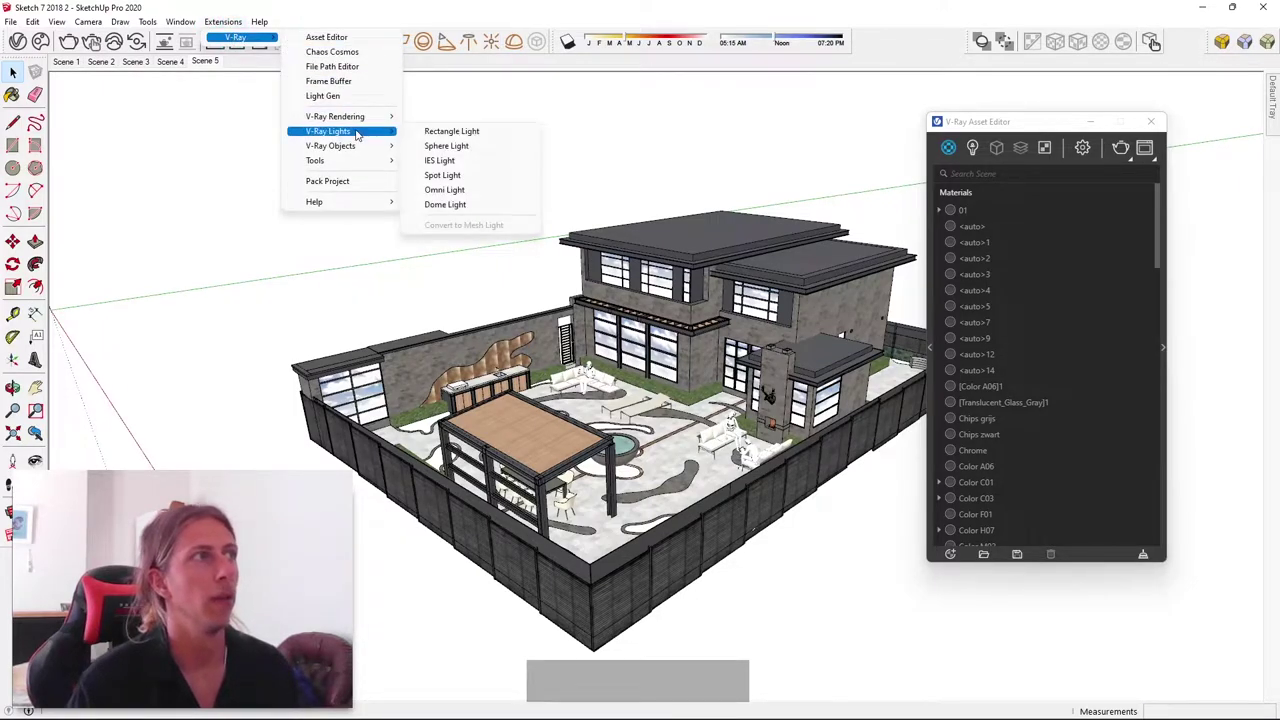
left_click(445, 204)
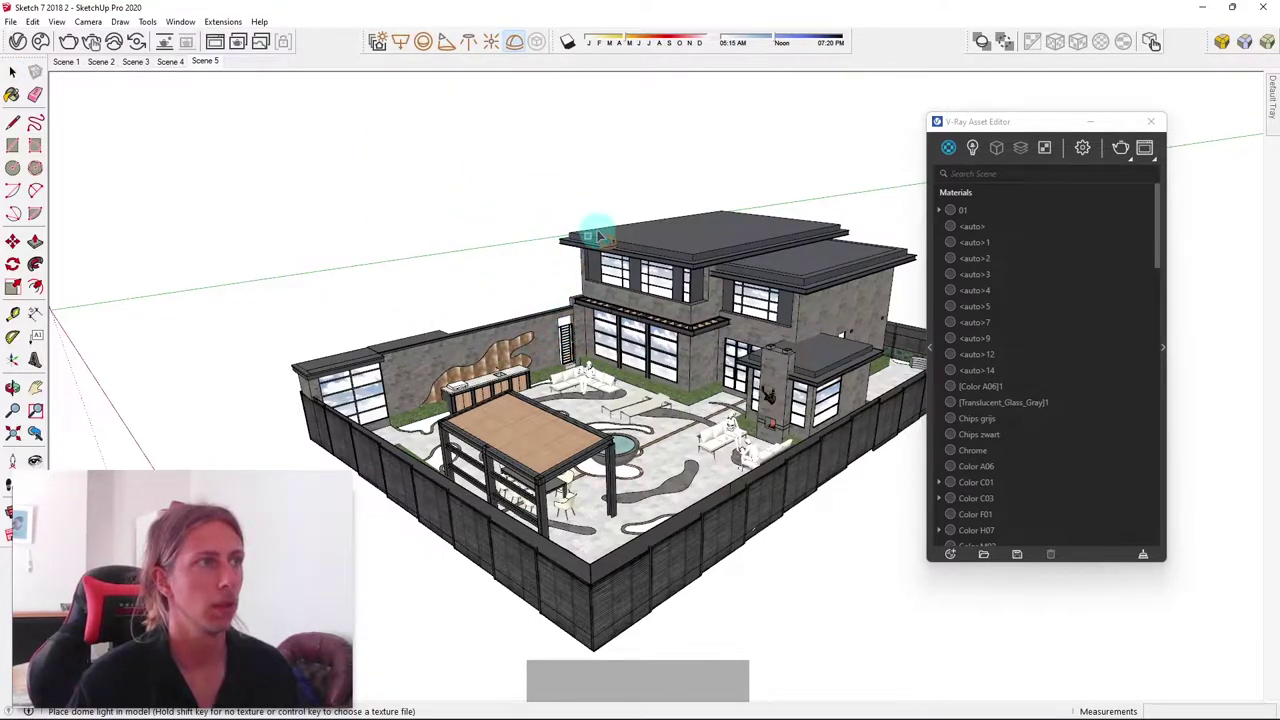
scroll(577, 385, "down", 3)
middle_click_drag(580, 385, 523, 380)
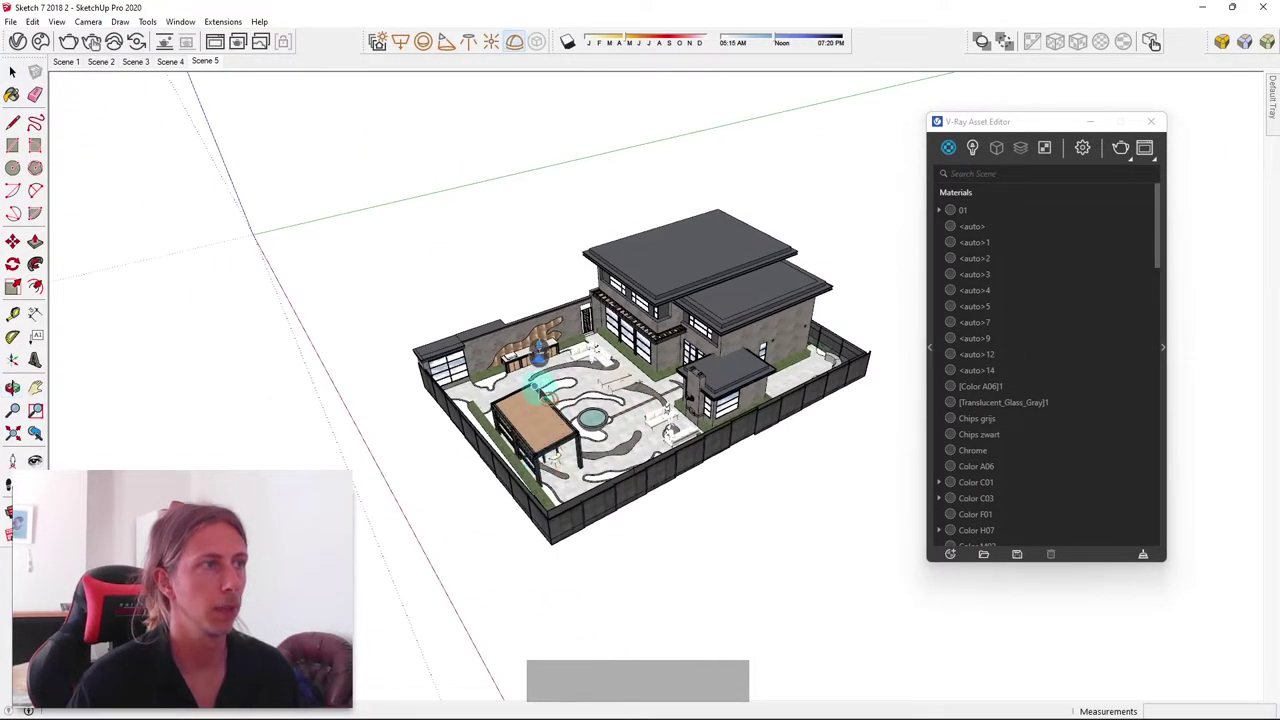
scroll(525, 380, "up", 4)
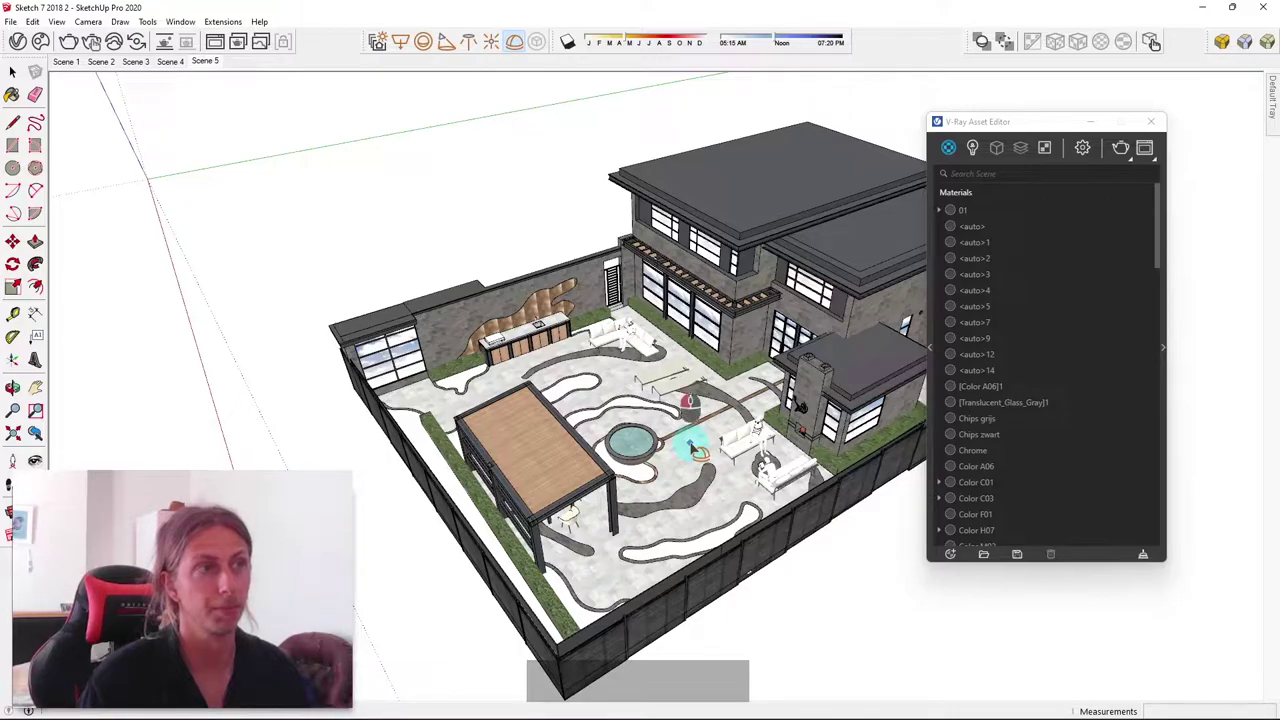
scroll(706, 423, "up", 6)
scroll(648, 397, "up", 5)
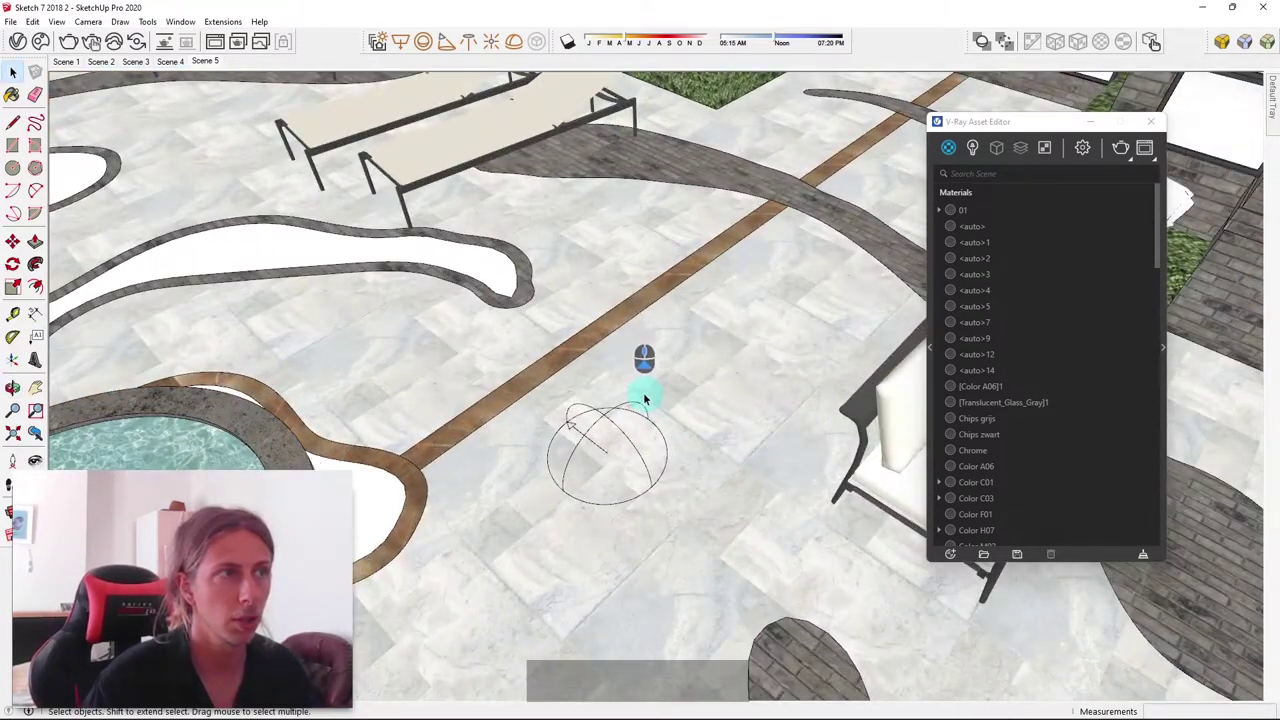
Select the dome light on the patio and limit the Asset Editor to the scene's lights
left_click(609, 432)
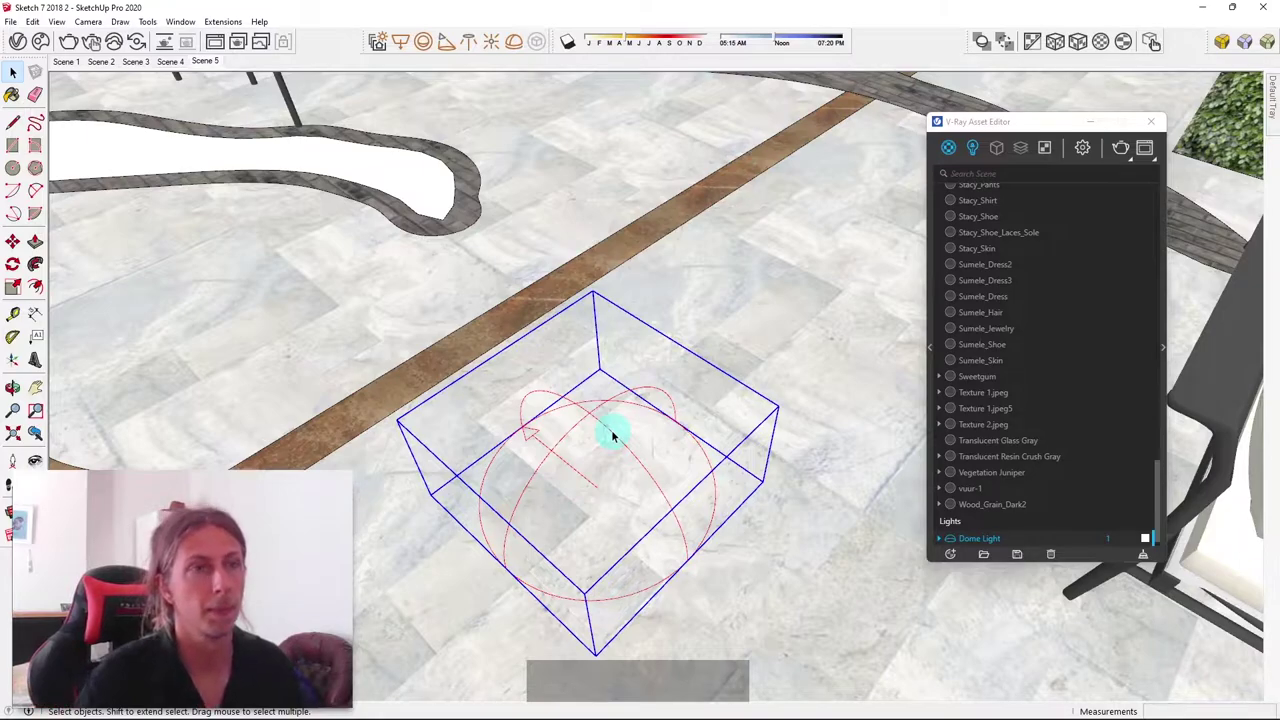
scroll(1027, 290, "down", 2)
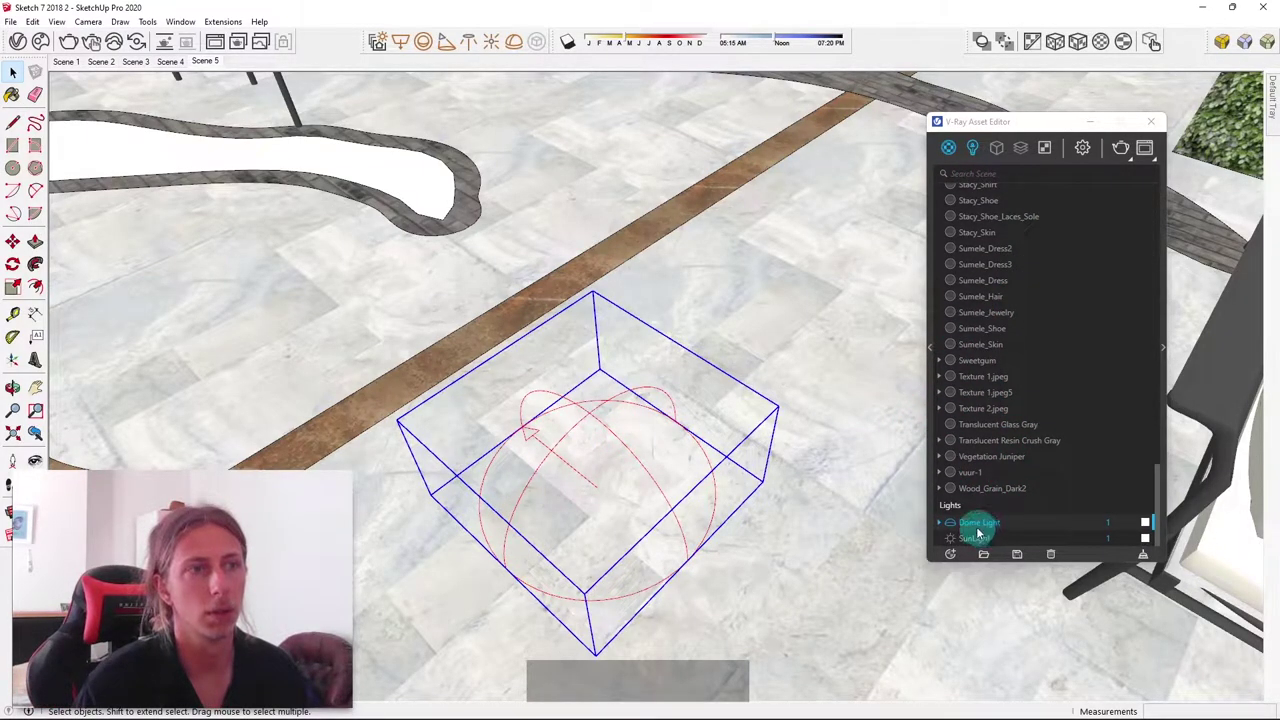
left_click(949, 147)
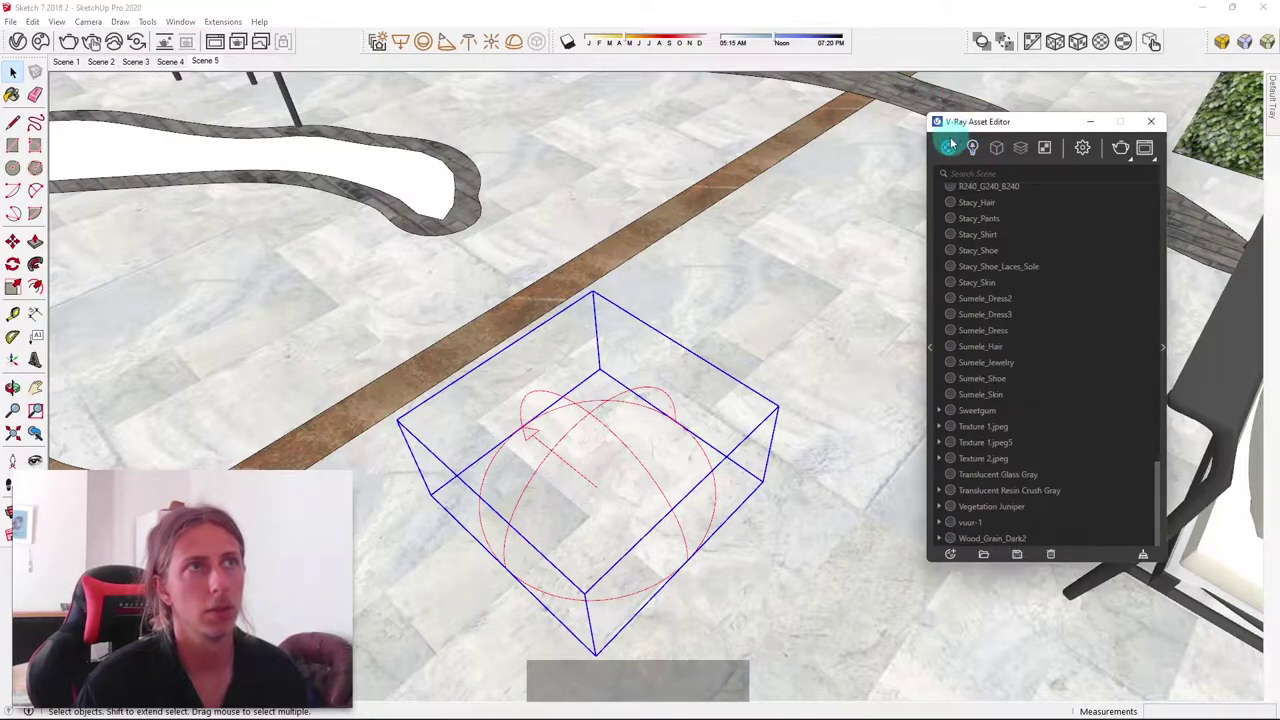
left_click(973, 147)
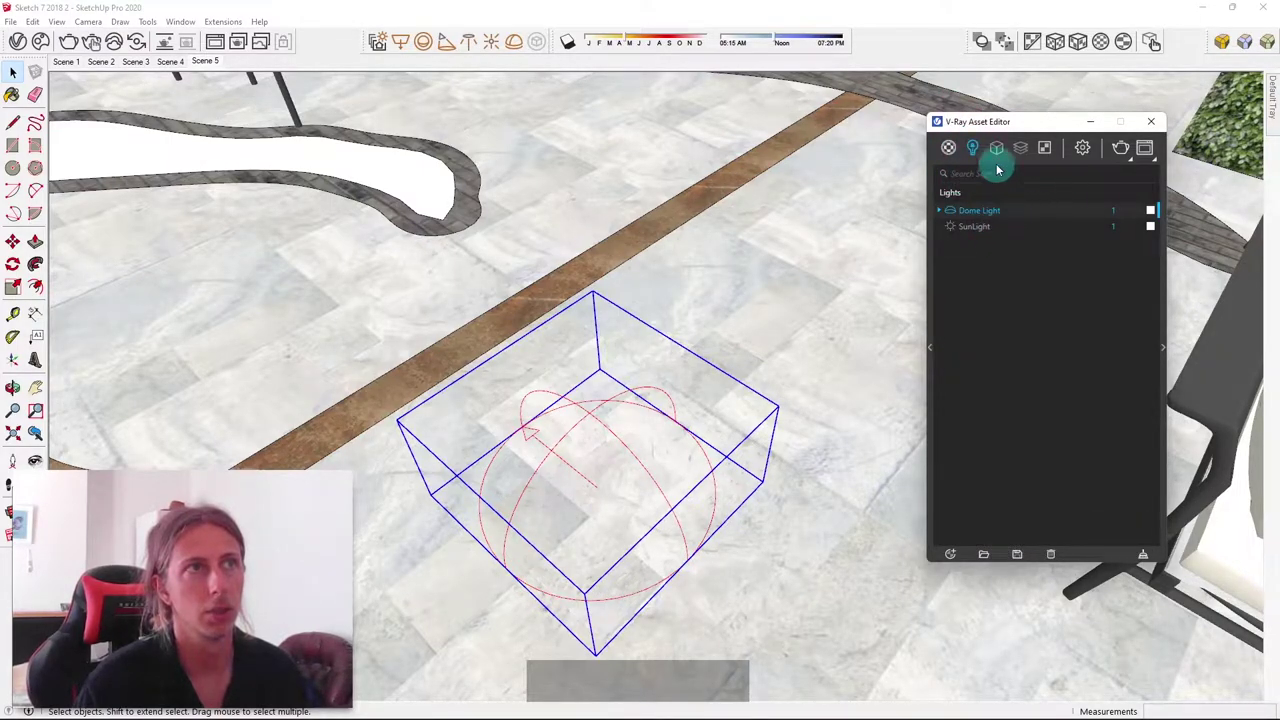
left_click_drag(960, 121, 834, 112)
Frame the whole house and fenced yard and render the scene with the dome light
scroll(647, 268, "down", 5)
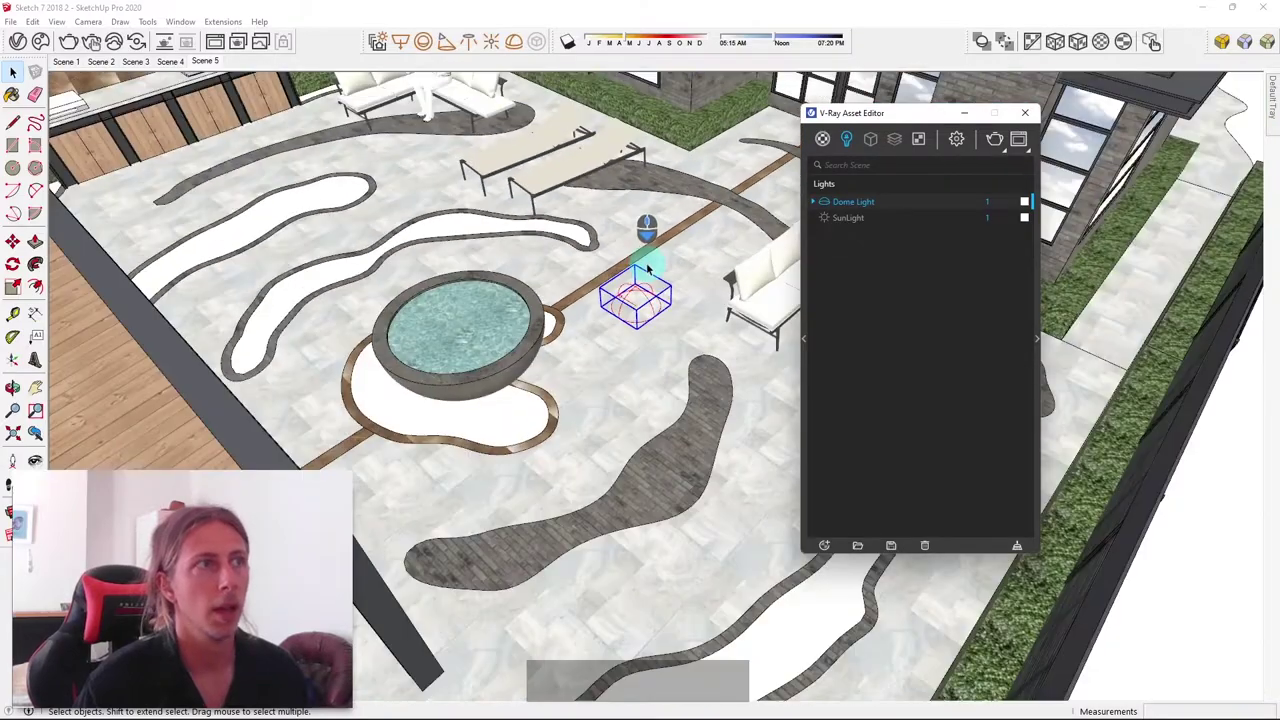
scroll(647, 268, "down", 3)
middle_click_drag(646, 366, 695, 310)
scroll(665, 355, "down", 4)
scroll(663, 345, "up", 3)
Examine the sky and the lighting on the house in the dome light render, and close the frame buffer
scroll(700, 314, "up", 3)
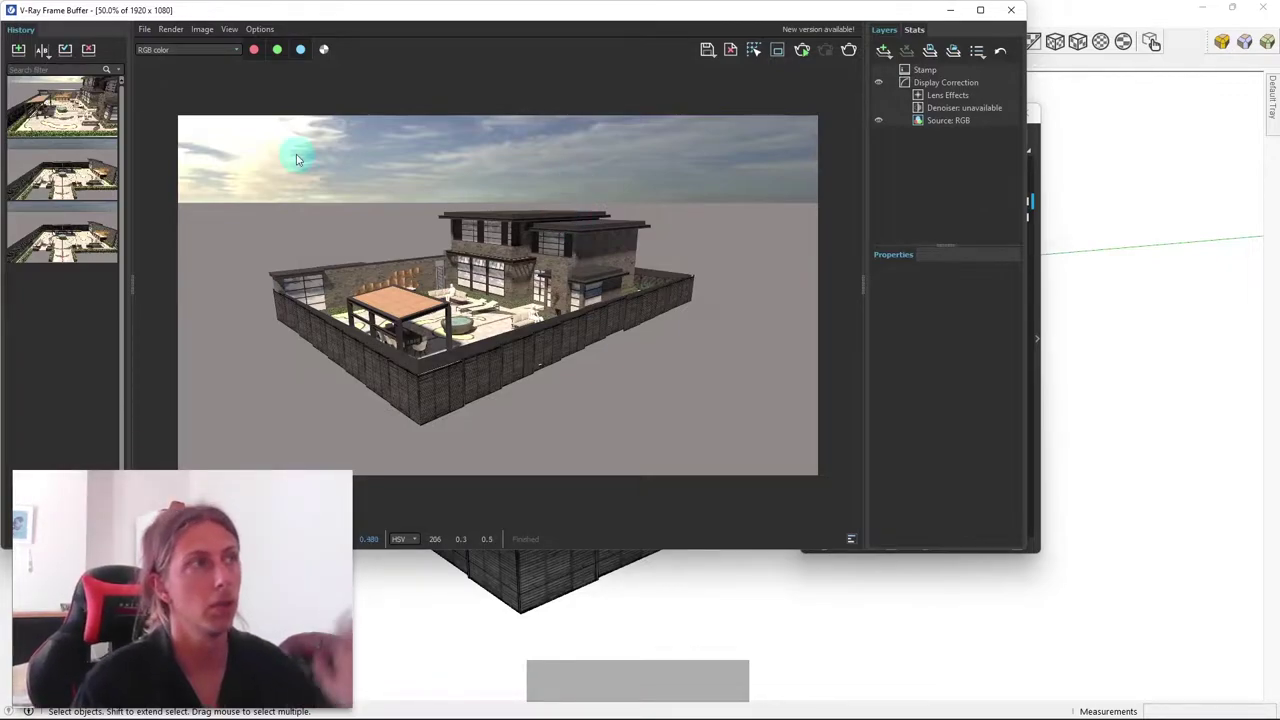
scroll(283, 165, "up", 2)
scroll(284, 164, "down", 1)
scroll(355, 162, "up", 1)
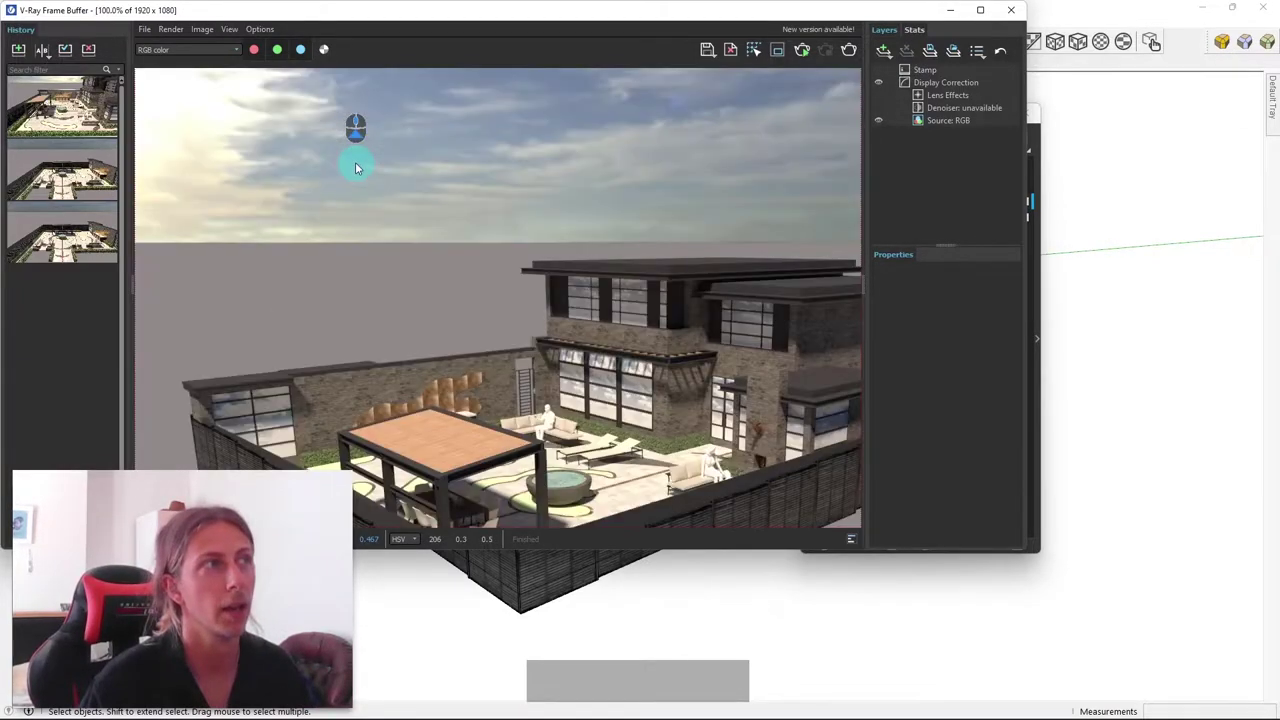
scroll(351, 182, "down", 1)
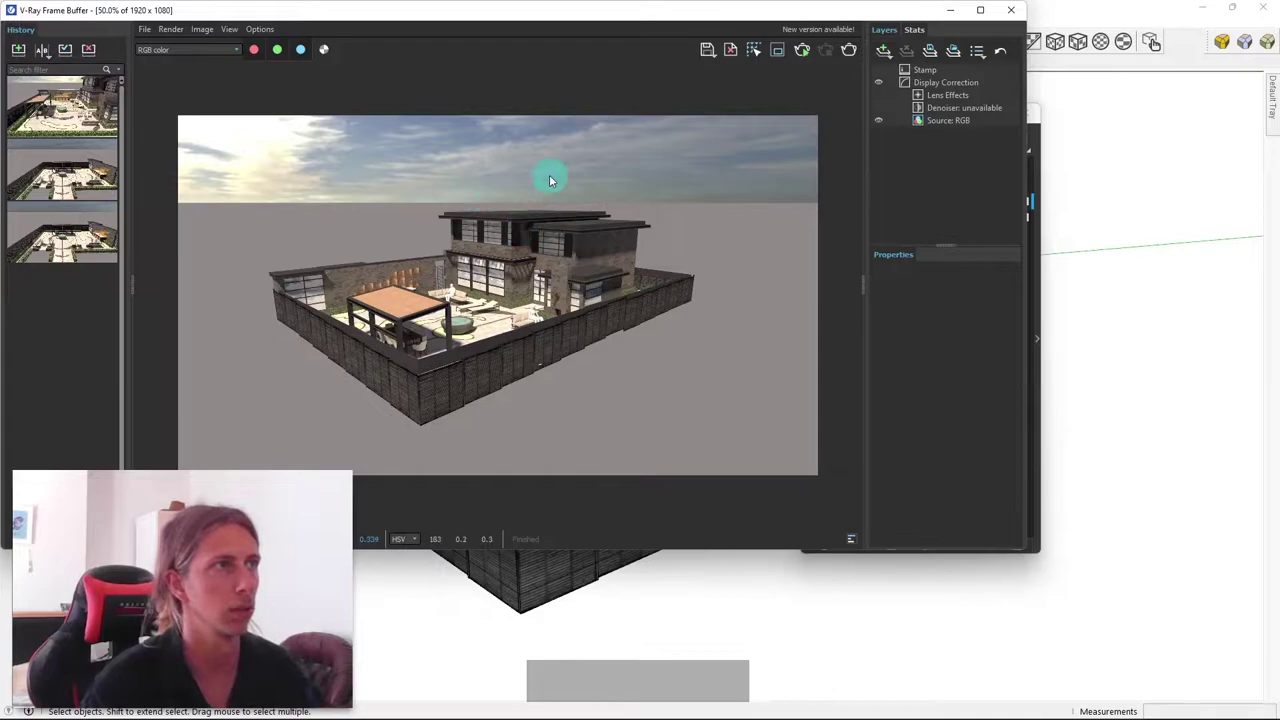
scroll(381, 177, "up", 1)
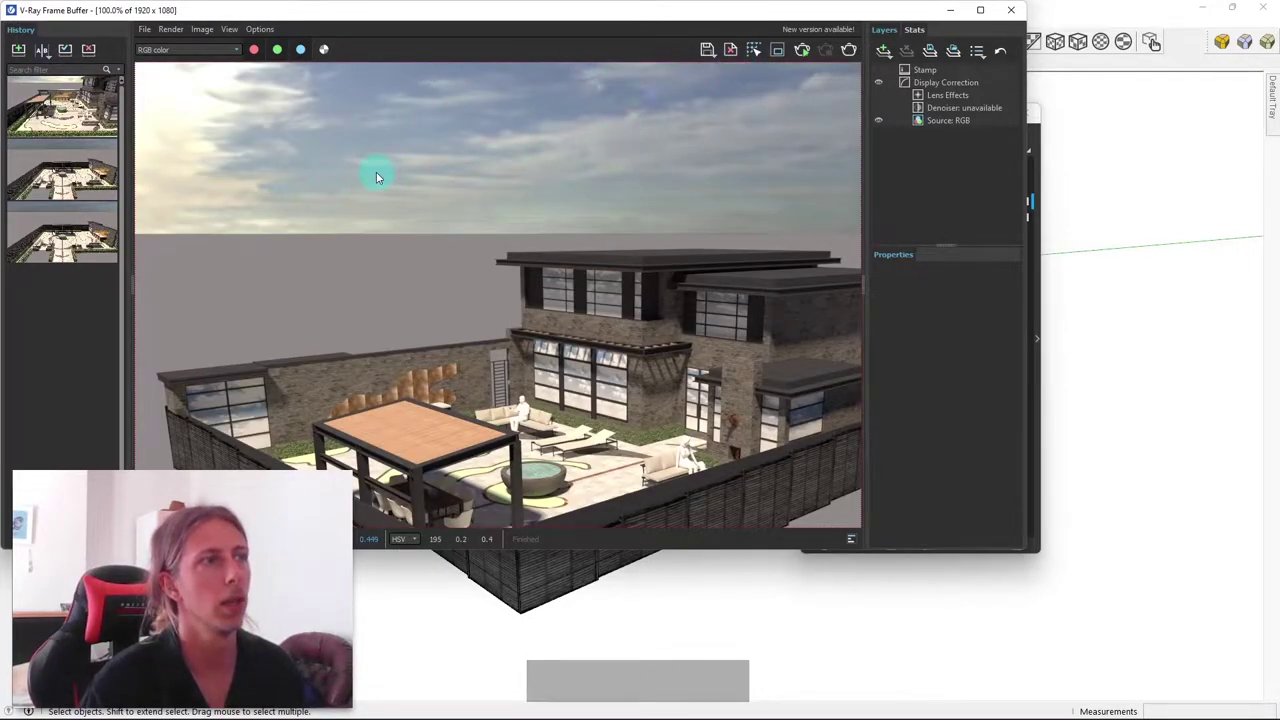
scroll(737, 145, "down", 2)
scroll(545, 385, "up", 1)
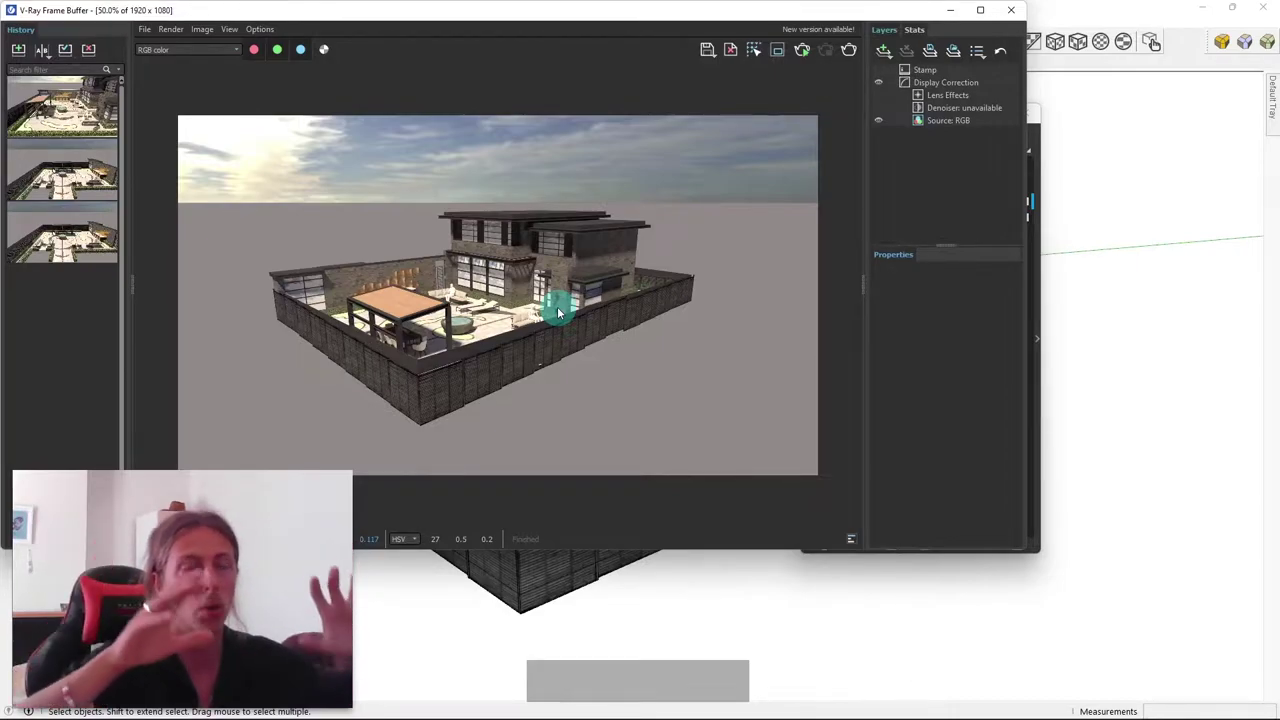
left_click(1010, 9)
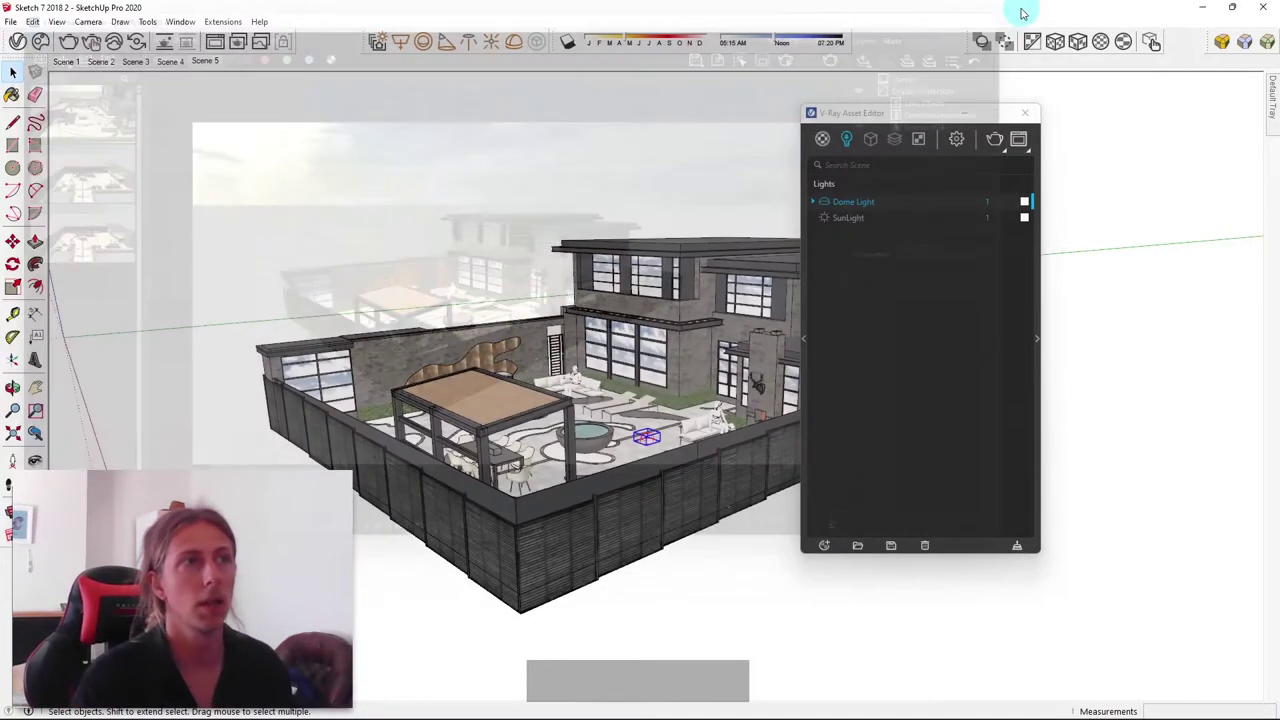
Display the Dome Light's parameters in the Asset Editor and review its Color/Texture HDR, intensity and shape settings
mouse_move(667, 315)
middle_mouse_down()
mouse_move(575, 320)
mouse_move(555, 365)
middle_mouse_up()
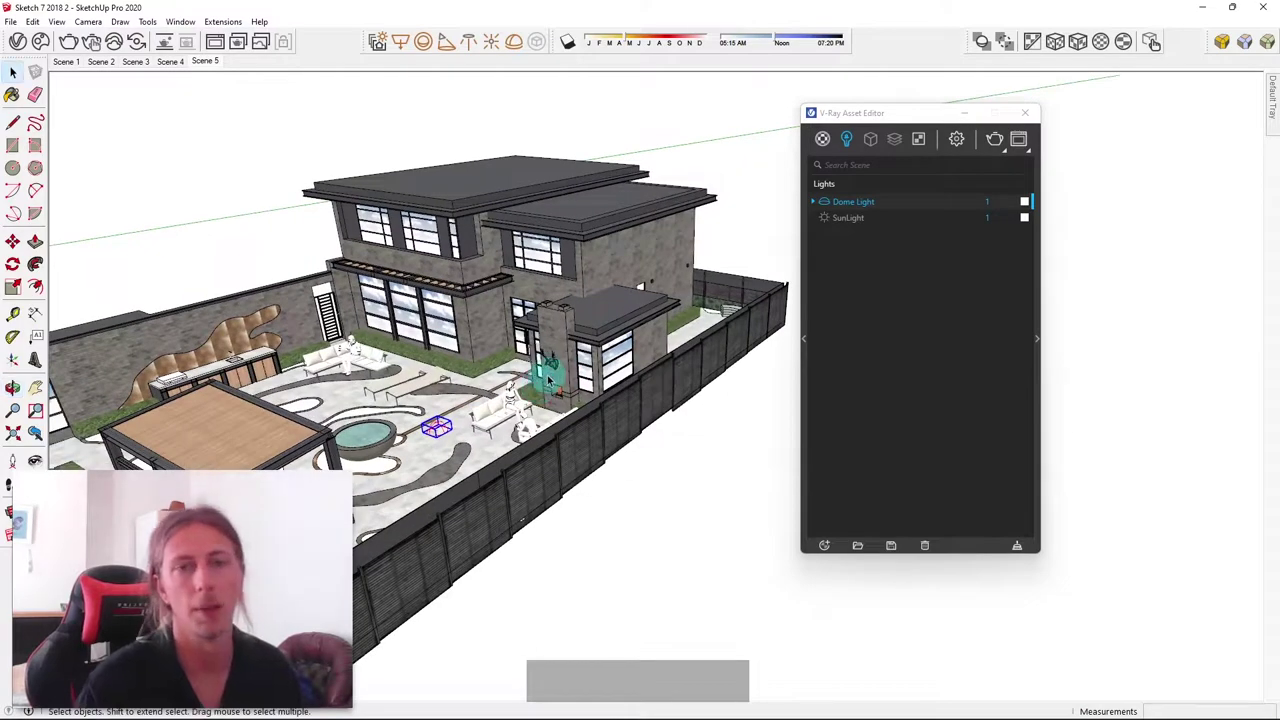
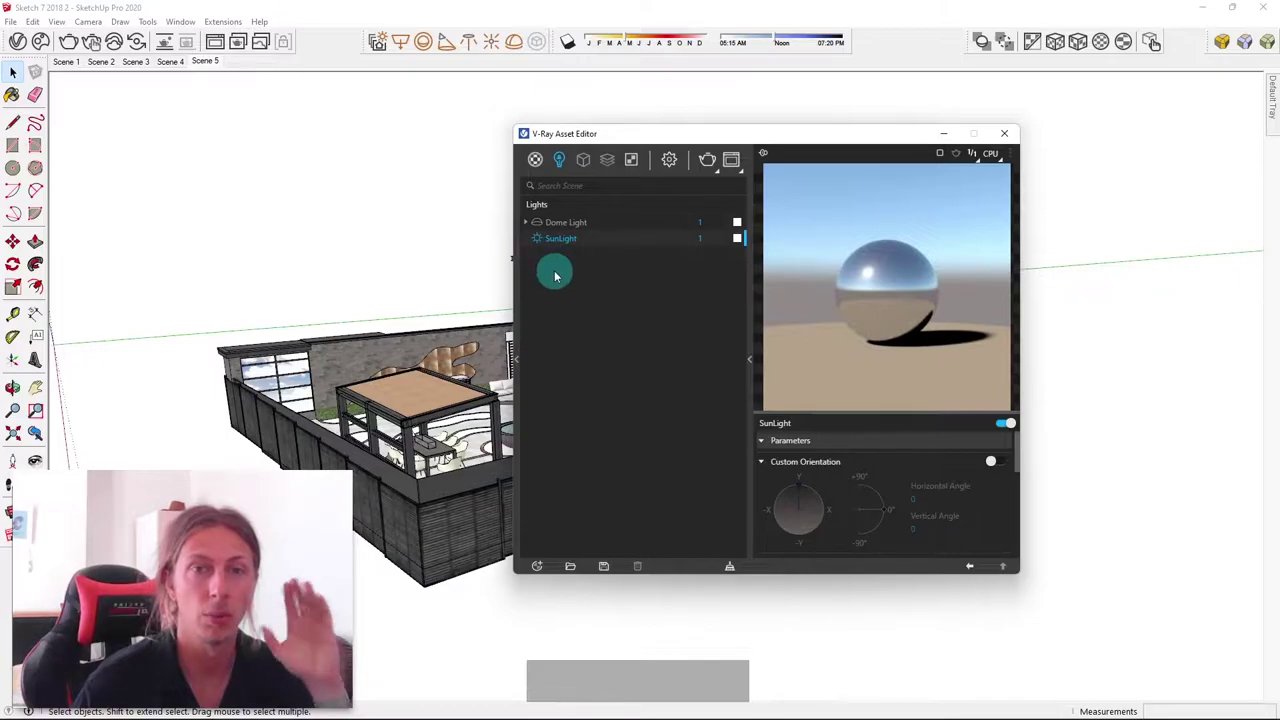
left_click(570, 225)
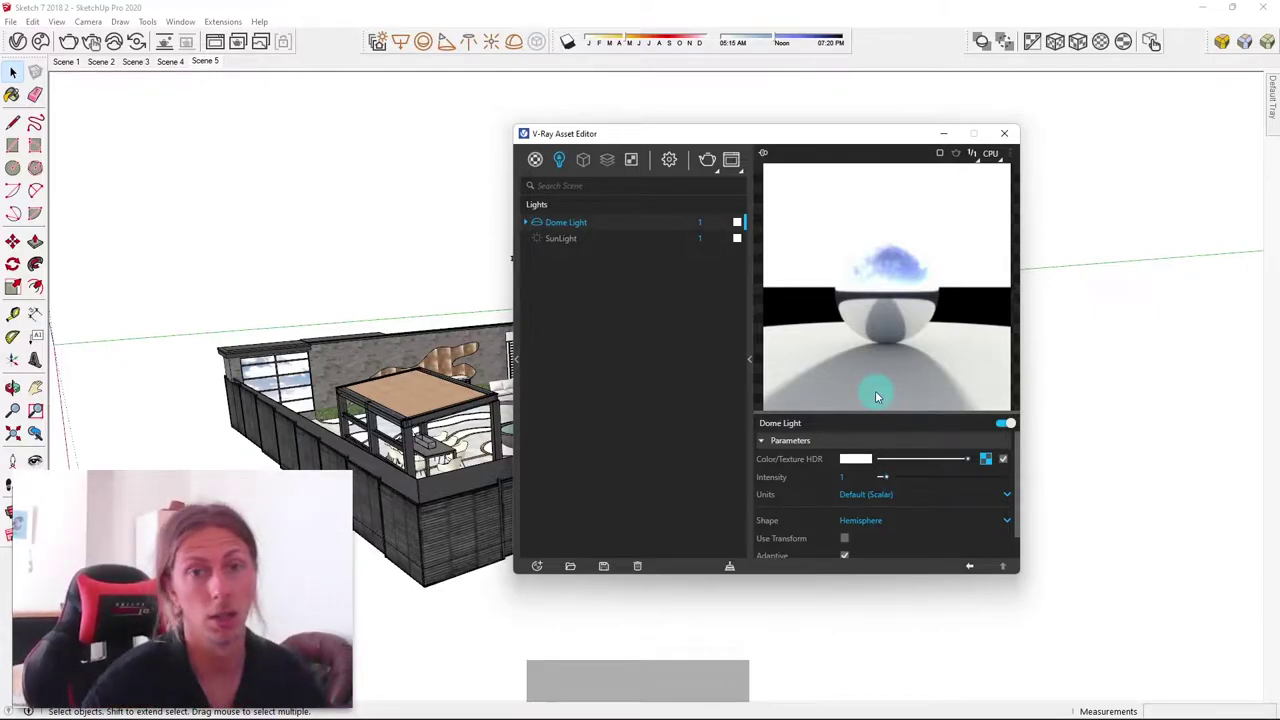
scroll(968, 505, "down", 2)
scroll(960, 515, "up", 2)
left_click_drag(947, 462, 986, 460)
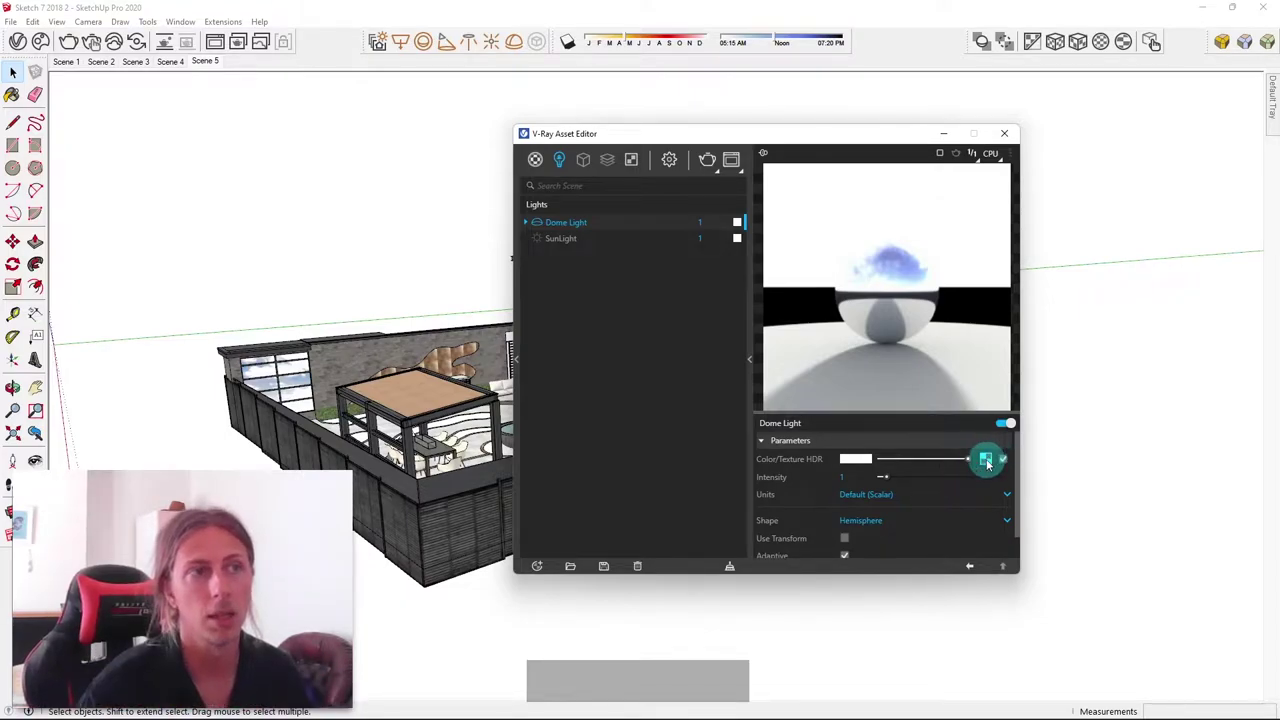
Open the dome light's HDR bitmap texture and review its image file and Color Manipulation settings
left_click(987, 461)
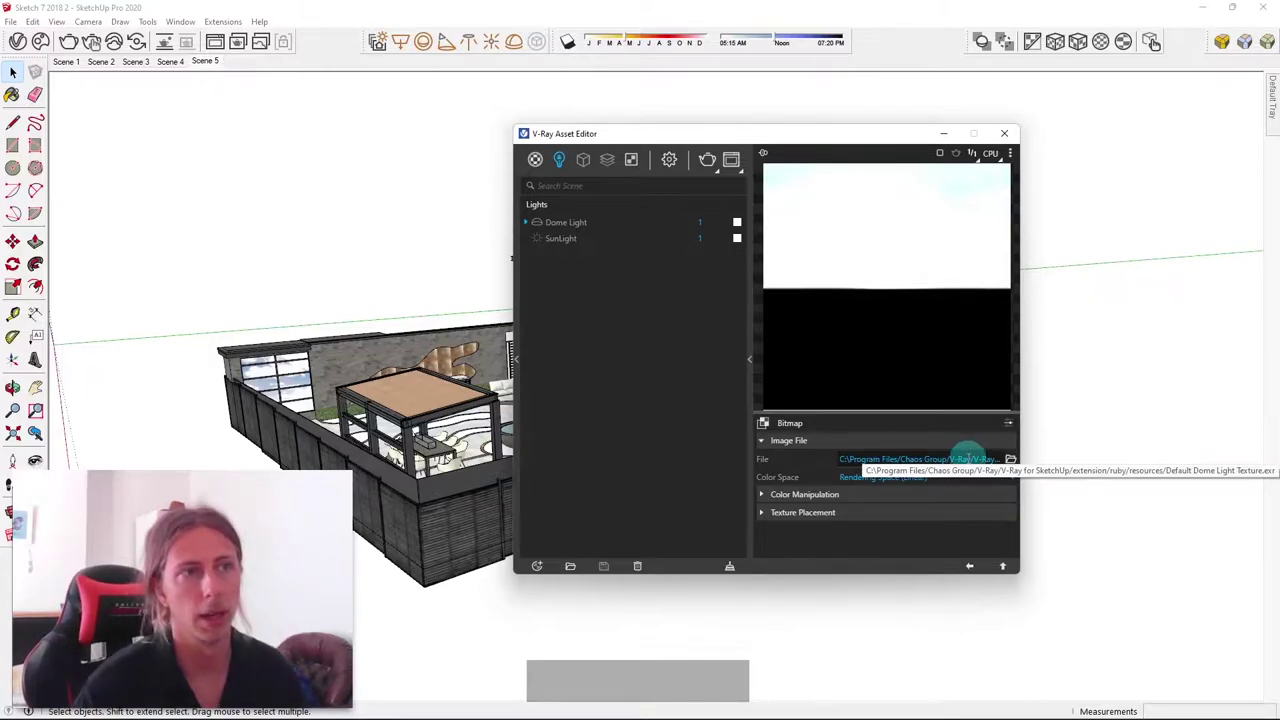
left_click(810, 494)
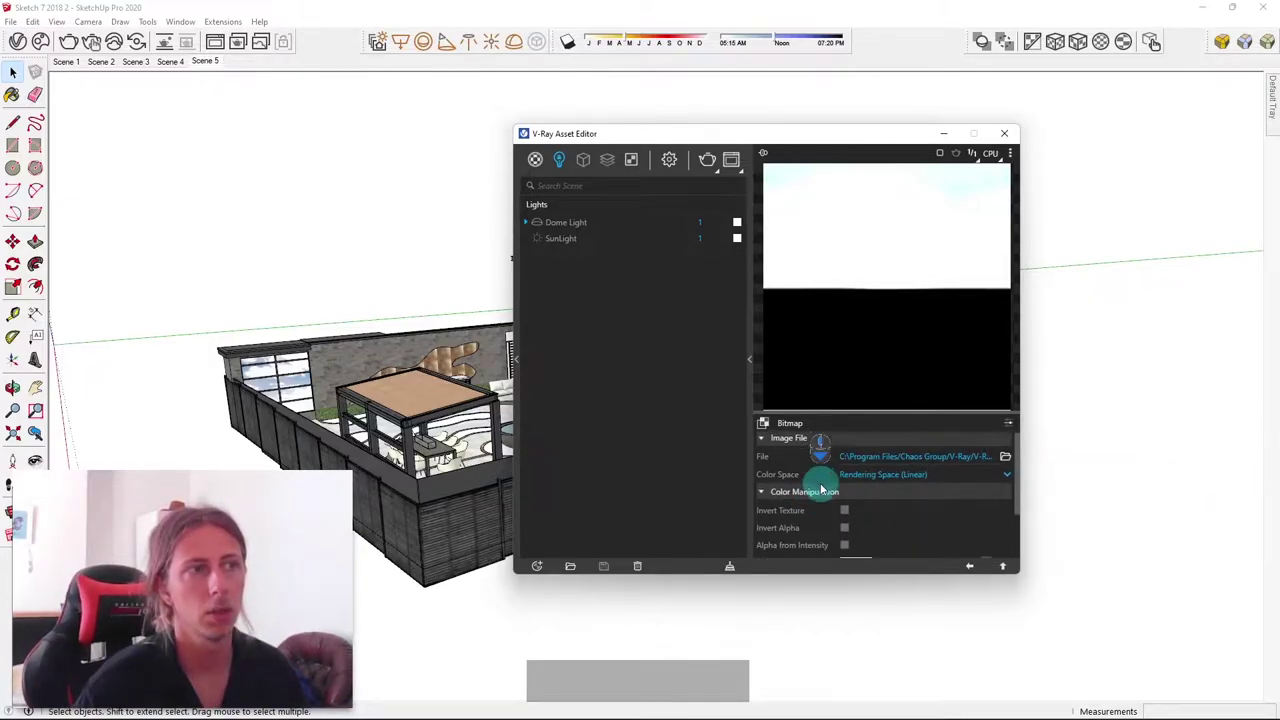
scroll(900, 478, "down", 2)
scroll(840, 460, "up", 2)
scroll(874, 491, "down", 2)
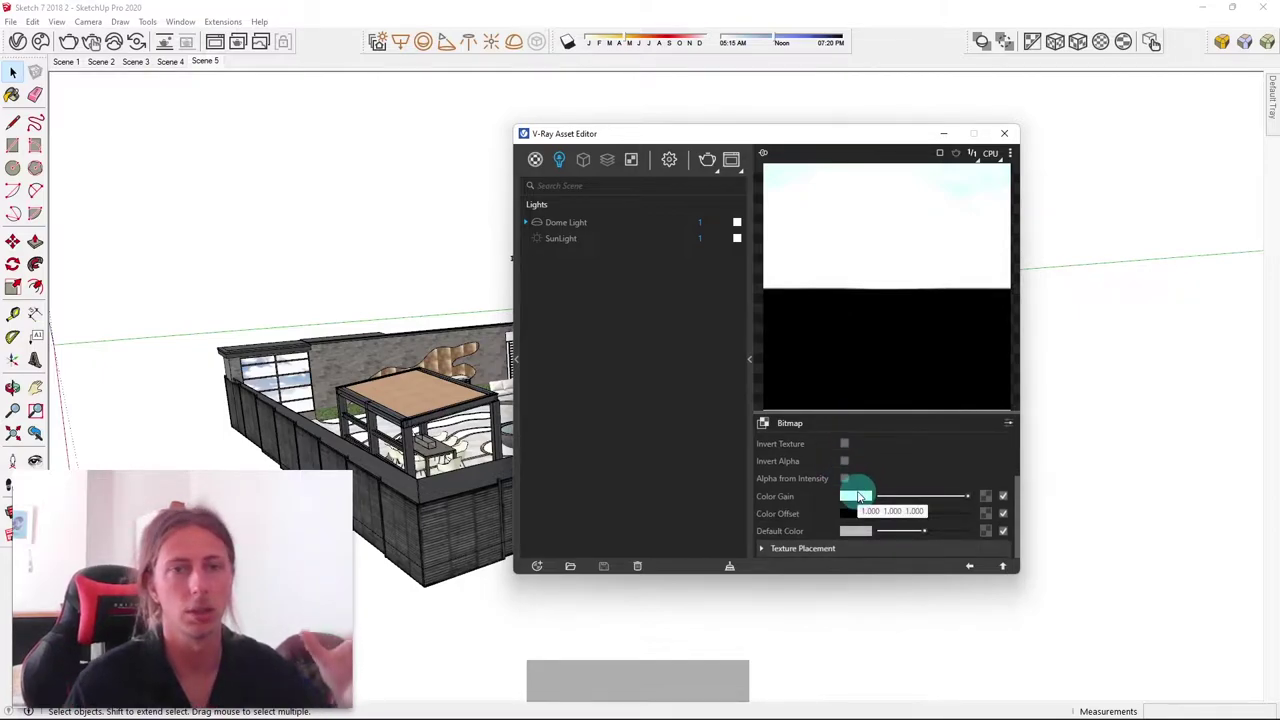
scroll(889, 486, "up", 2)
scroll(889, 486, "down", 2)
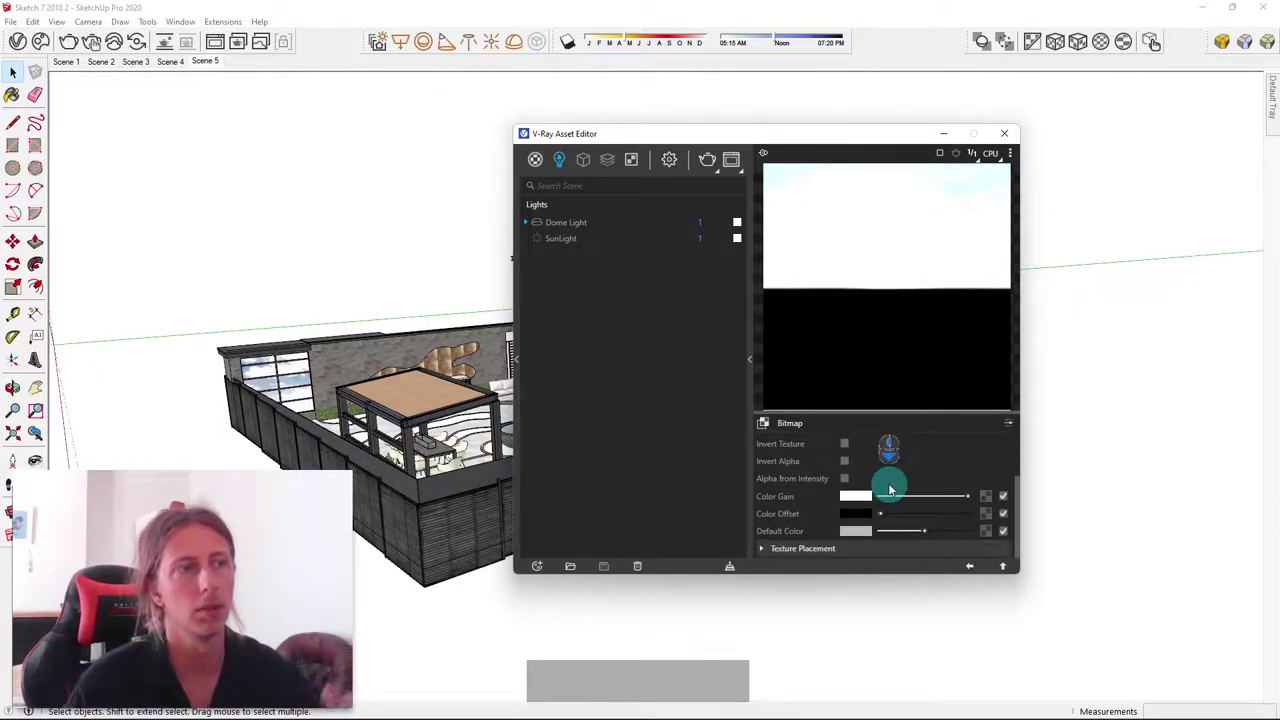
Review the HDR bitmap's Texture Placement settings and return to the Dome Light's parameters
left_click(791, 552)
scroll(860, 490, "down", 3)
scroll(894, 491, "up", 2)
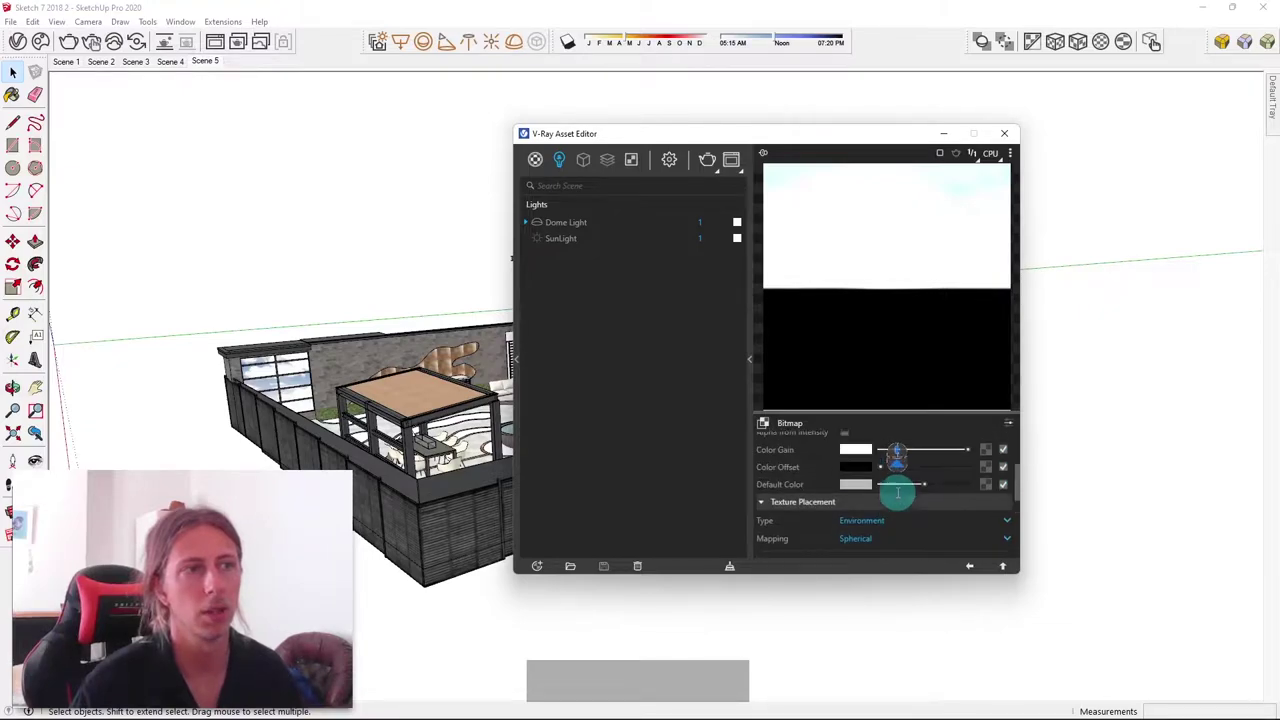
scroll(897, 491, "down", 2)
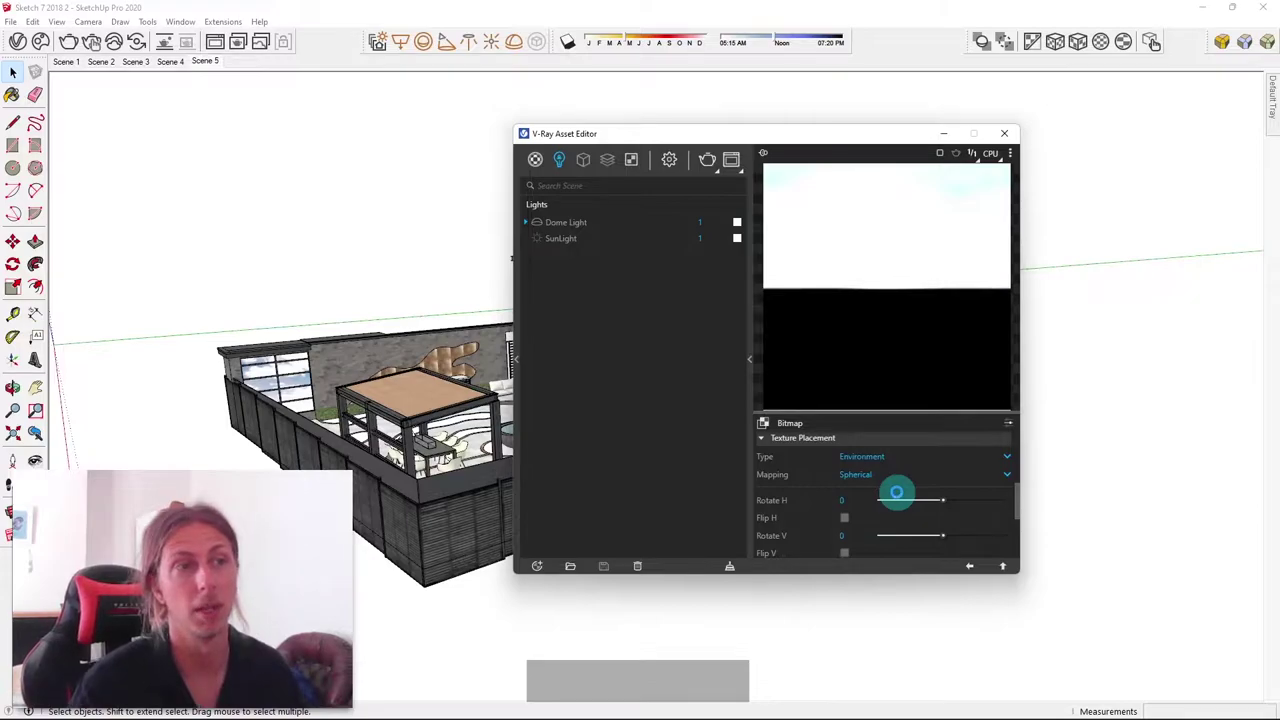
left_click(969, 566)
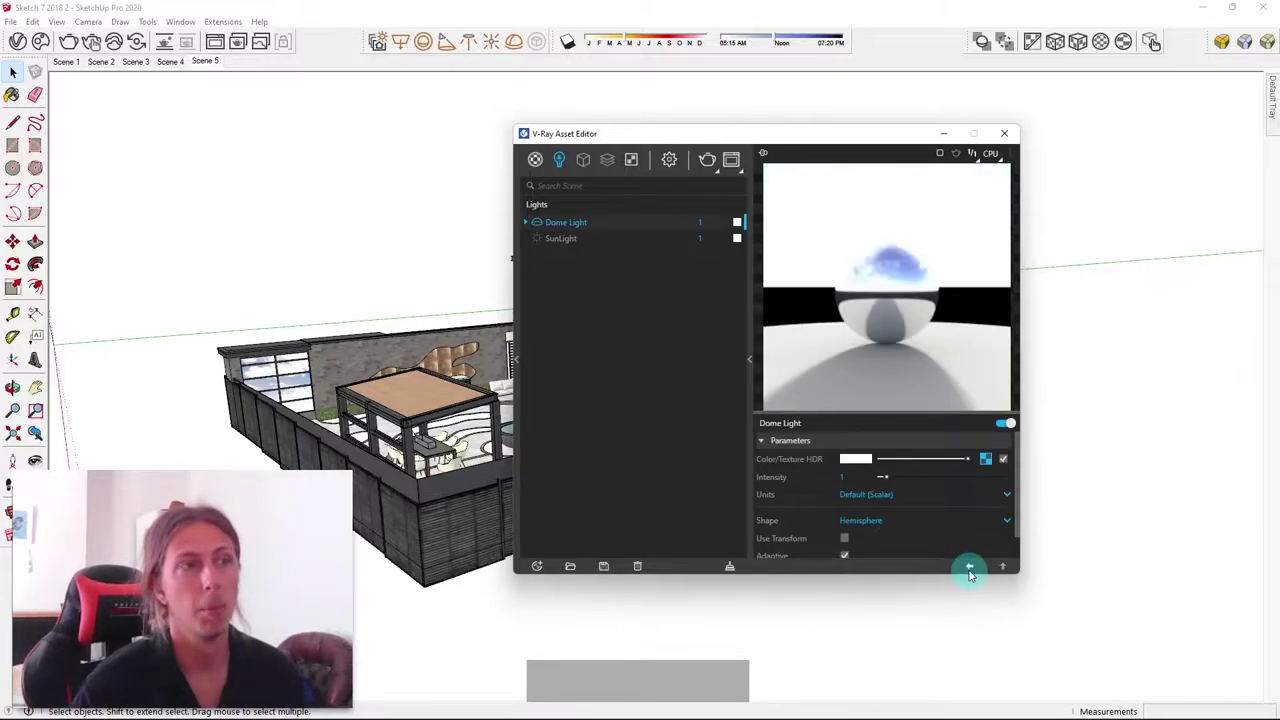
scroll(905, 490, "down", 1)
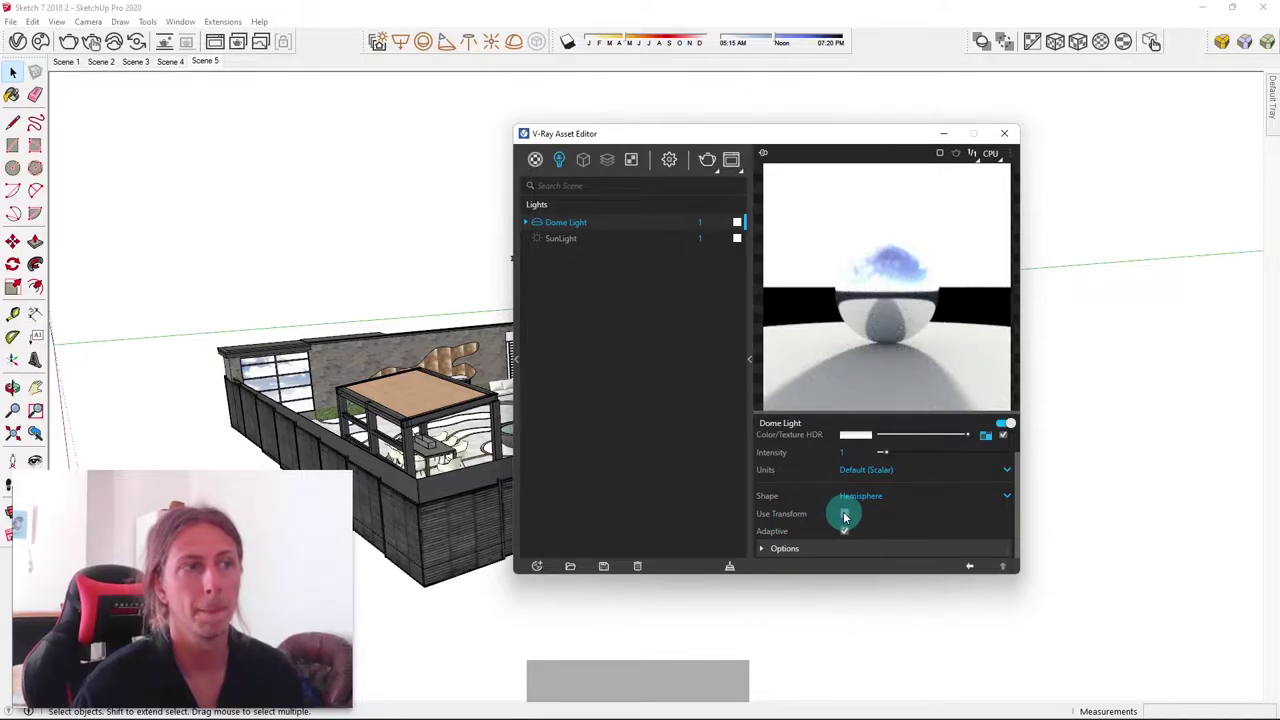
Turn on the model's shadows, adjust the sun's date, set the time of day just past noon, and hide the shadows again
left_click(567, 42)
left_click_drag(717, 143, 959, 149)
scroll(600, 397, "up", 2)
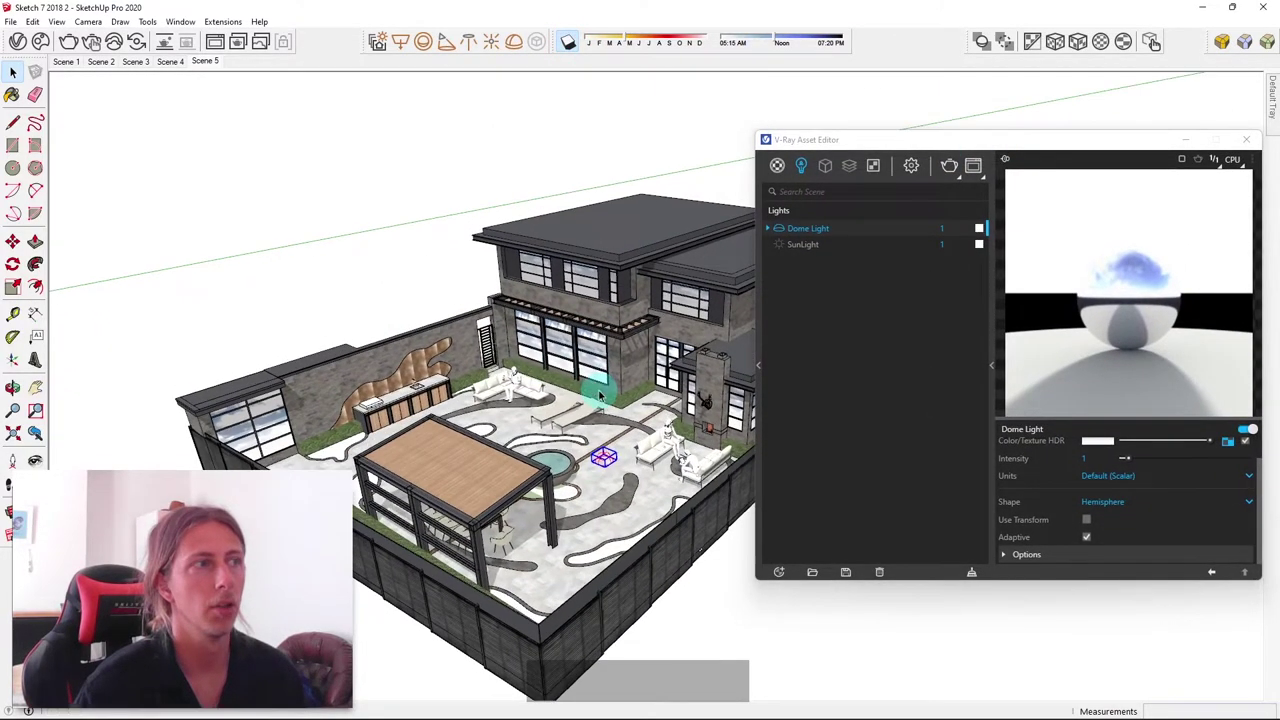
left_click(657, 43)
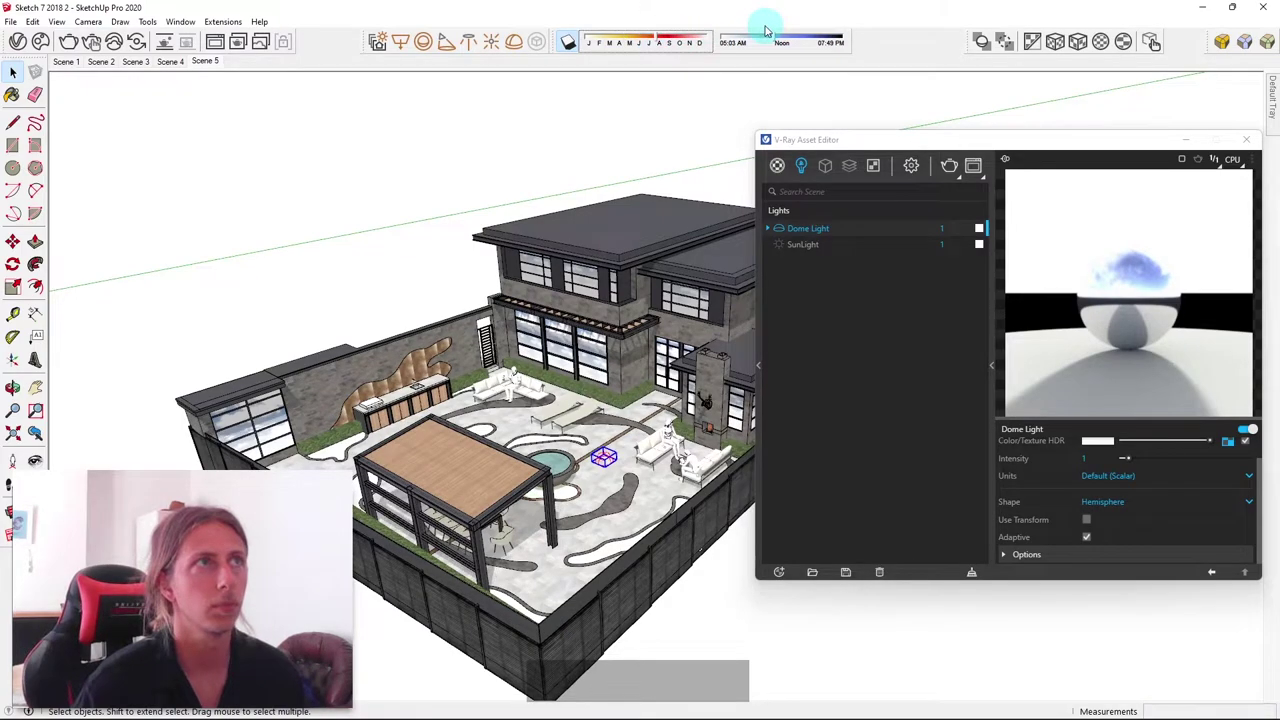
left_click_drag(750, 40, 795, 40)
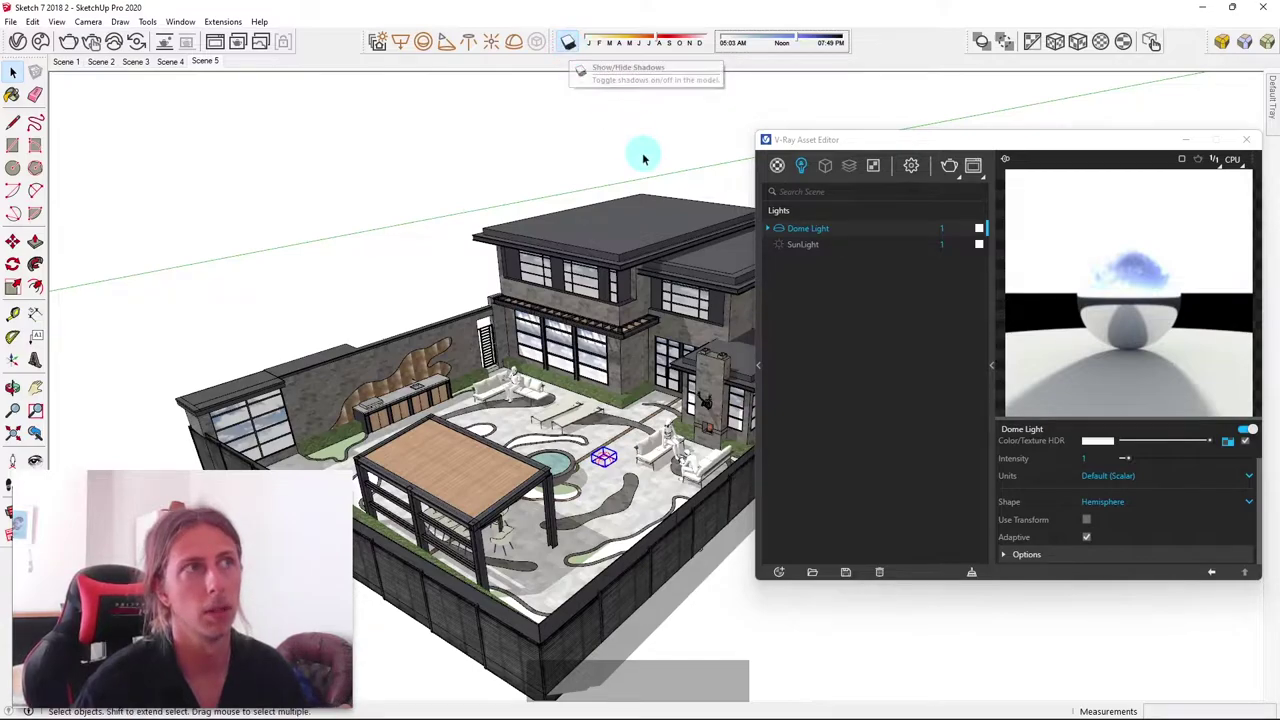
left_click(567, 43)
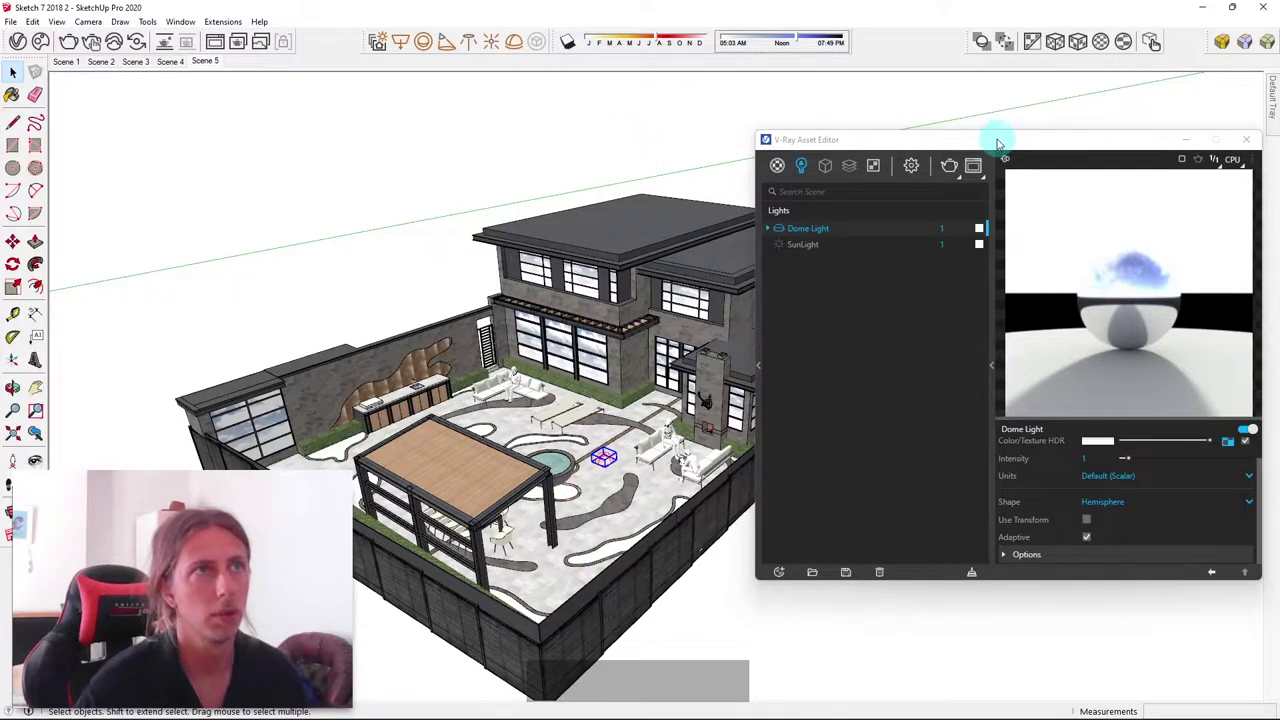
Enable Use Transform for the Dome Light, keeping the Asset Editor clear of the light's gizmo in the model
left_click_drag(997, 139, 882, 90)
left_click(971, 472)
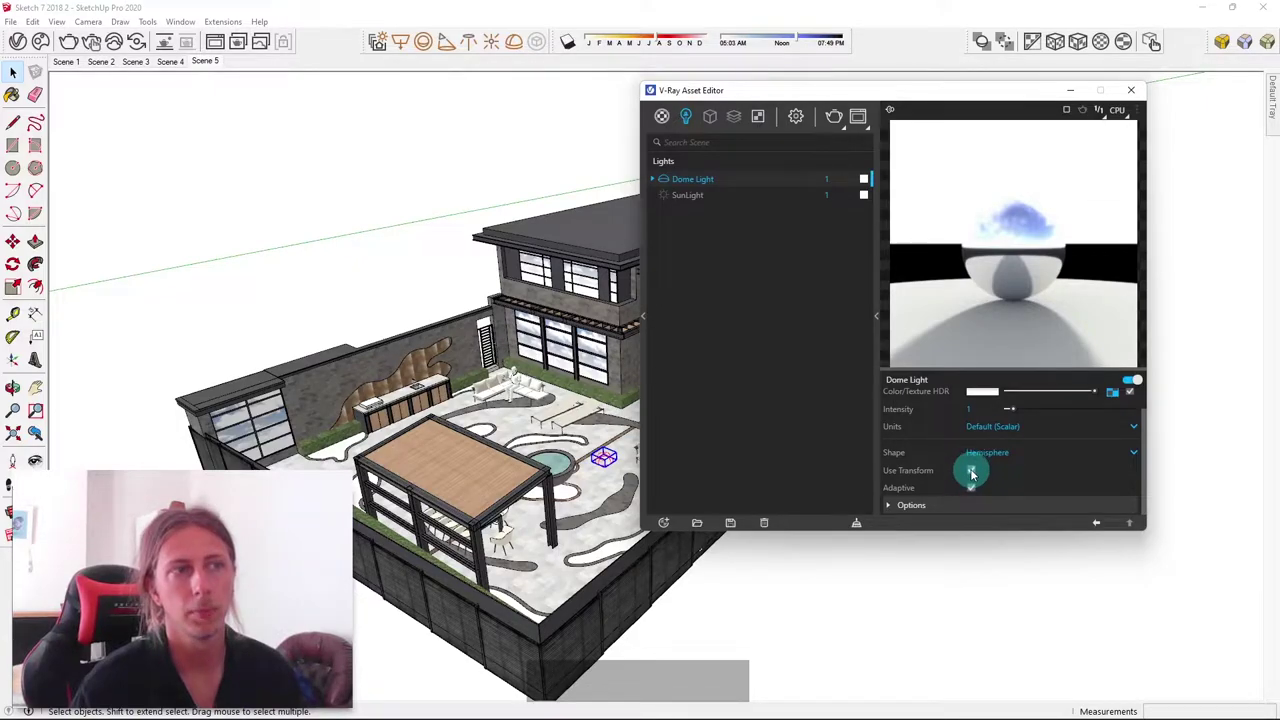
left_click_drag(806, 96, 869, 99)
Rotate the dome light gizmo on the patio about 60 degrees around its vertical axis with the Move tool
scroll(620, 380, "up", 8)
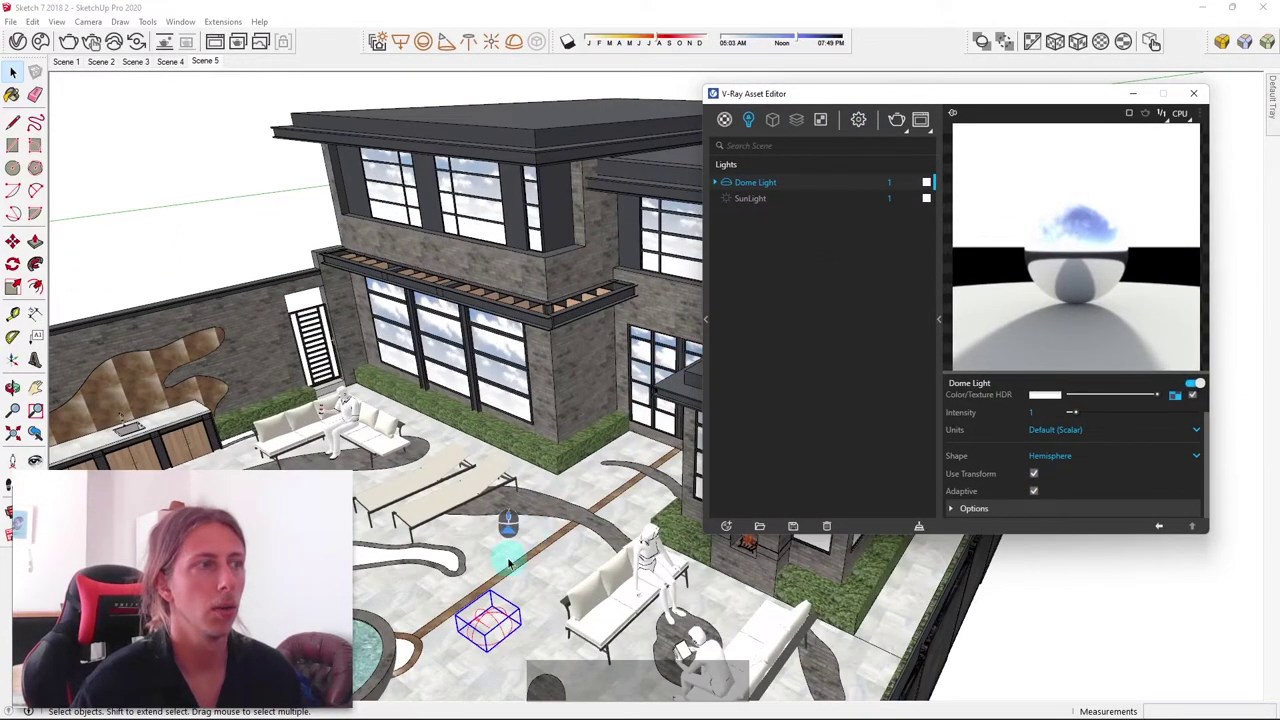
scroll(601, 380, "up", 6)
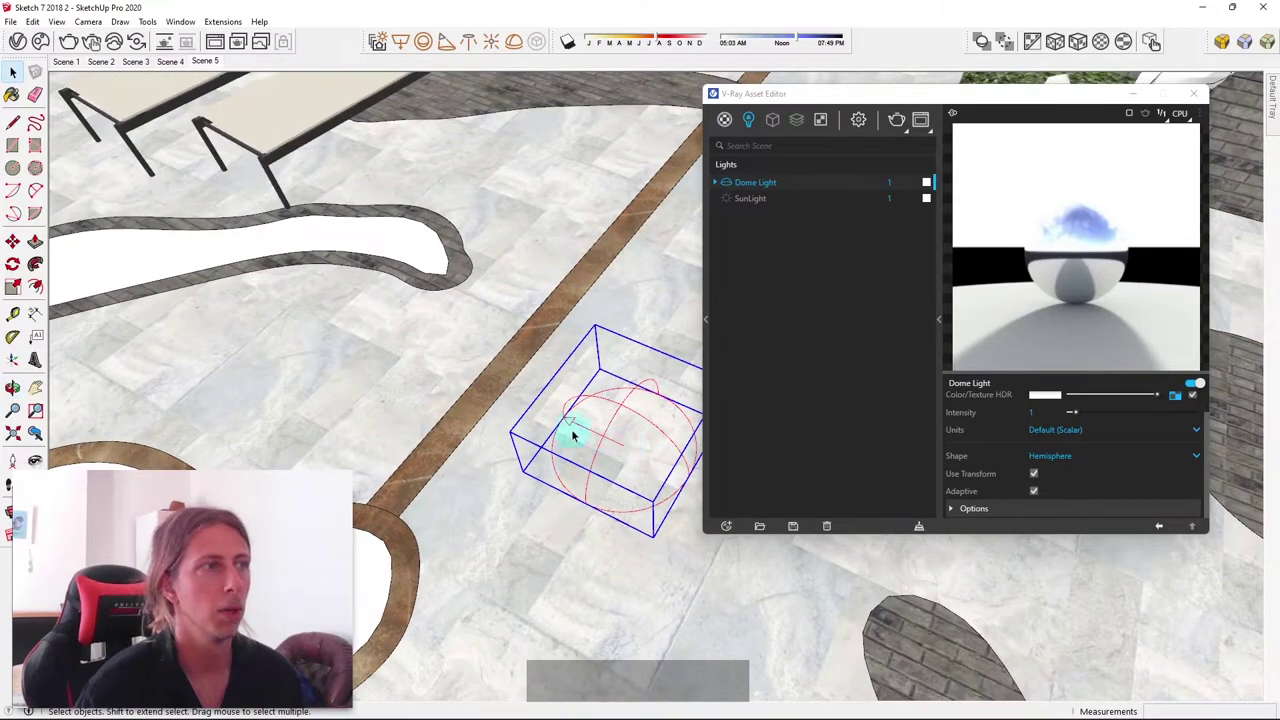
middle_click_drag(590, 440, 552, 440)
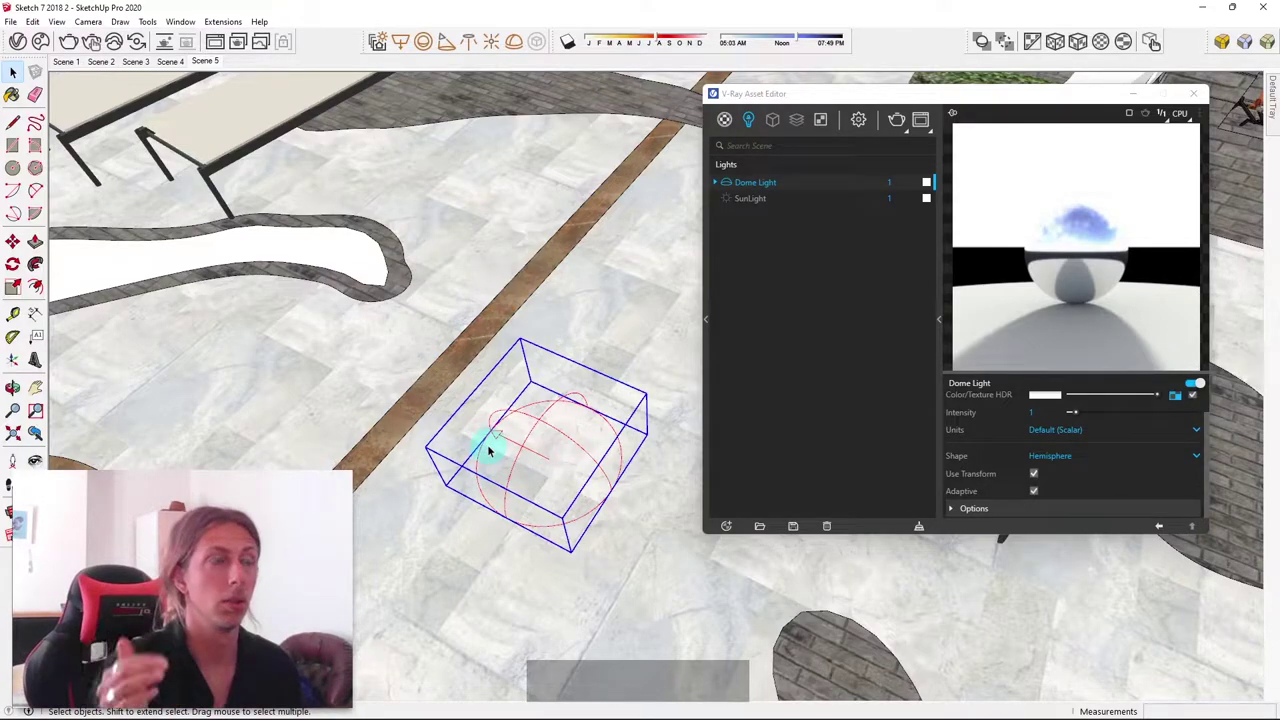
left_click(526, 423)
left_click(541, 427)
key("m")
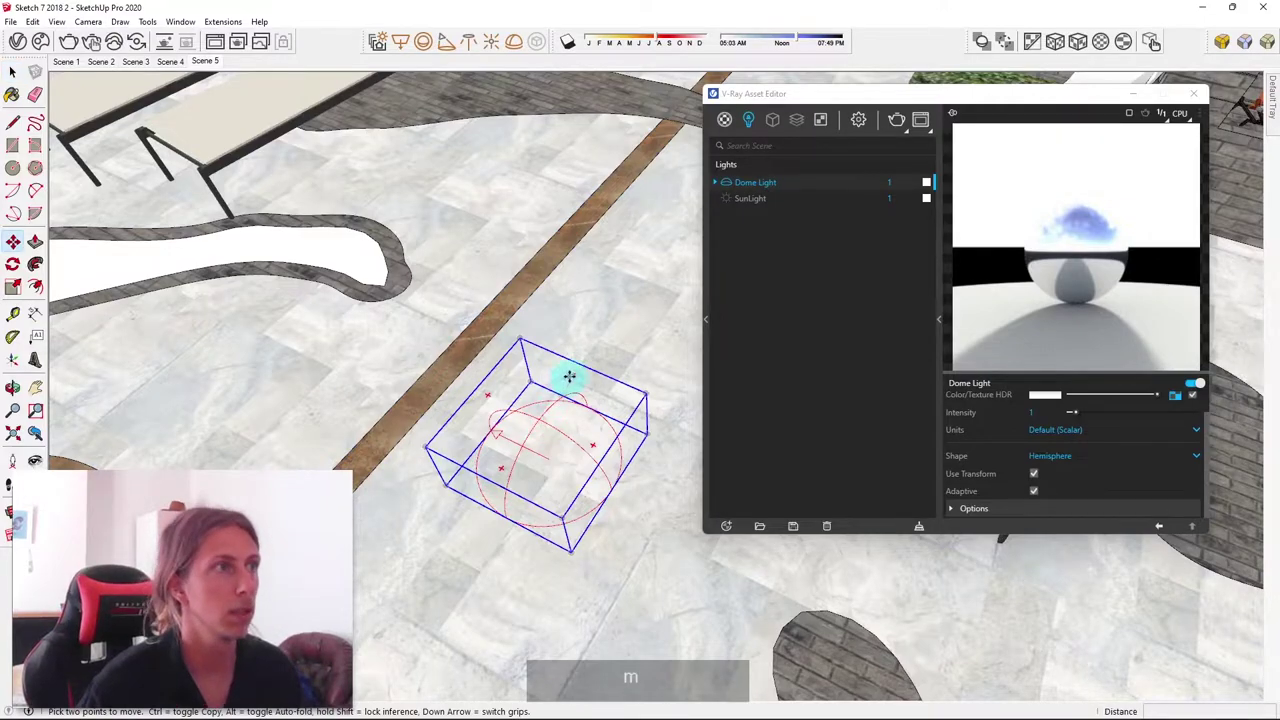
left_click(571, 371)
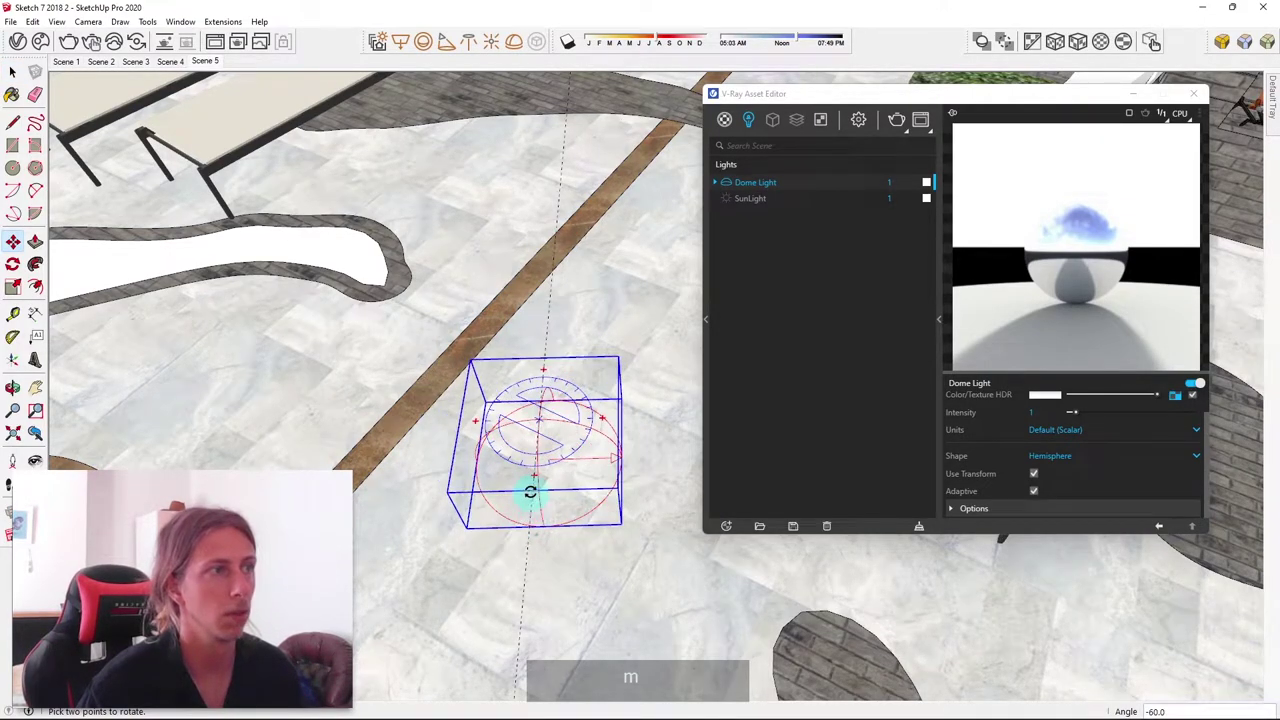
left_click(530, 492)
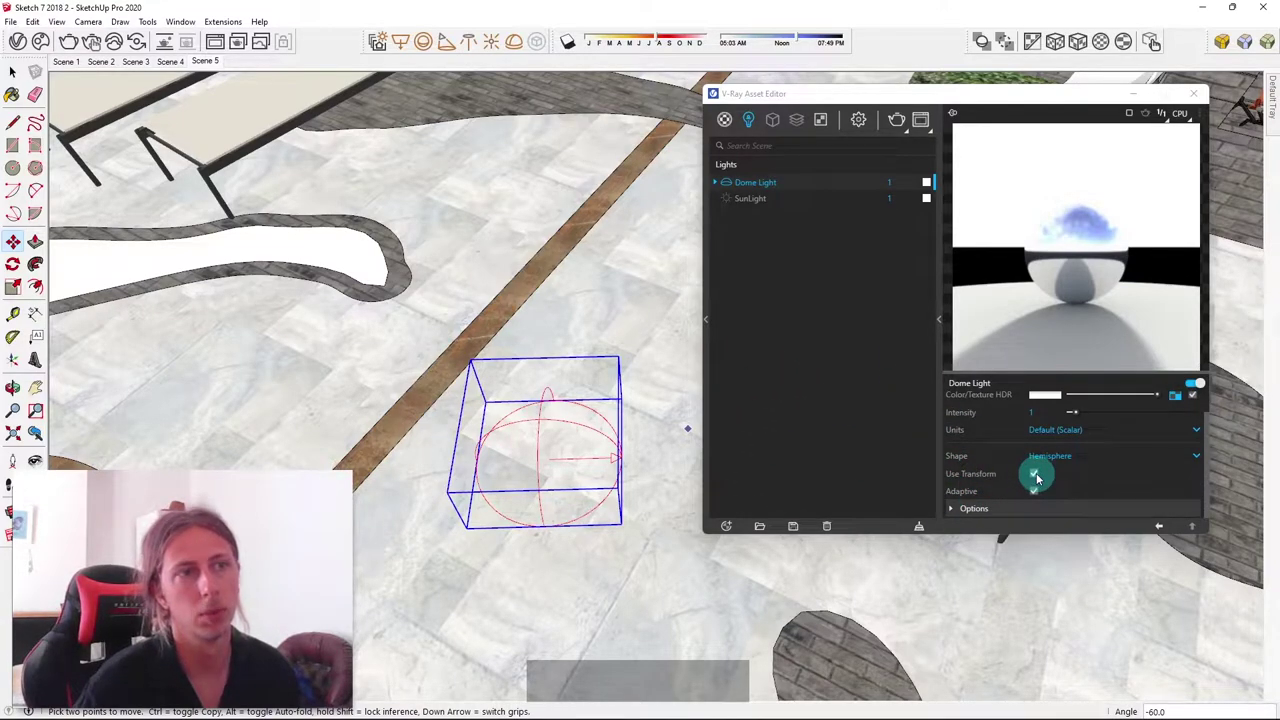
Raise the Dome Light's intensity to 5.8
scroll(1085, 427, "up", 1)
left_click_drag(1073, 437, 1106, 433)
scroll(505, 305, "down", 5)
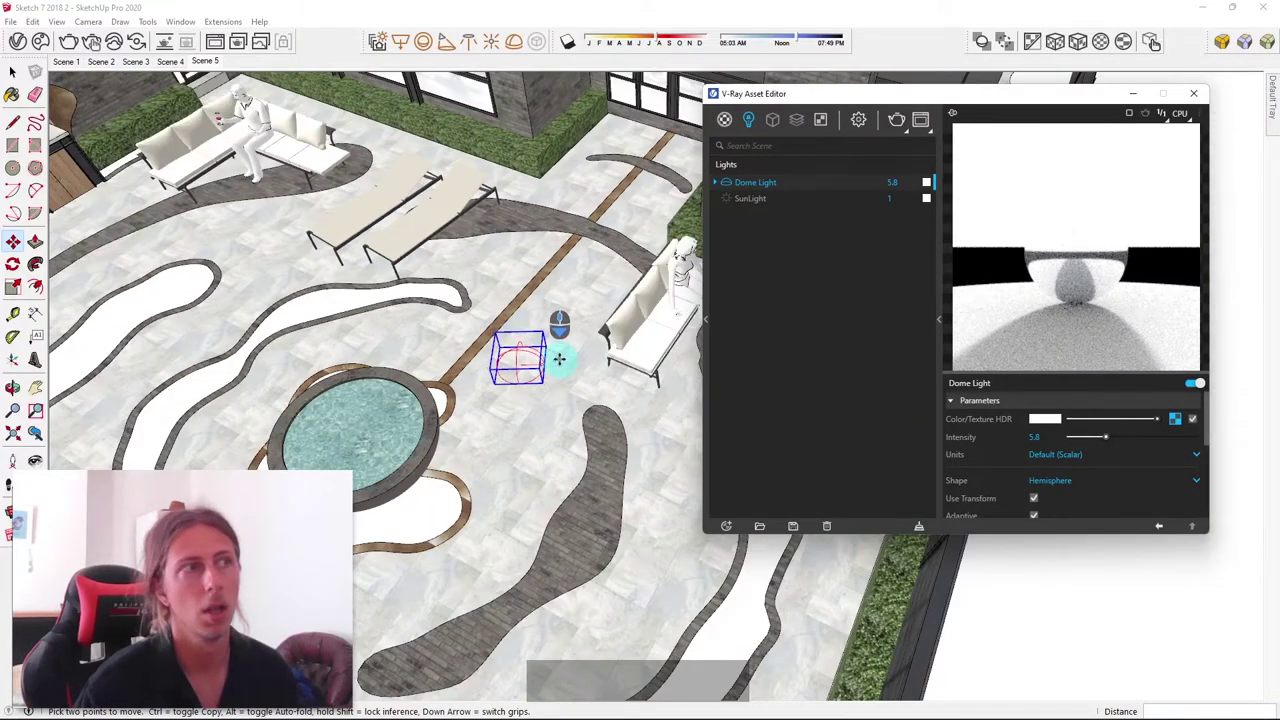
scroll(548, 346, "down", 10)
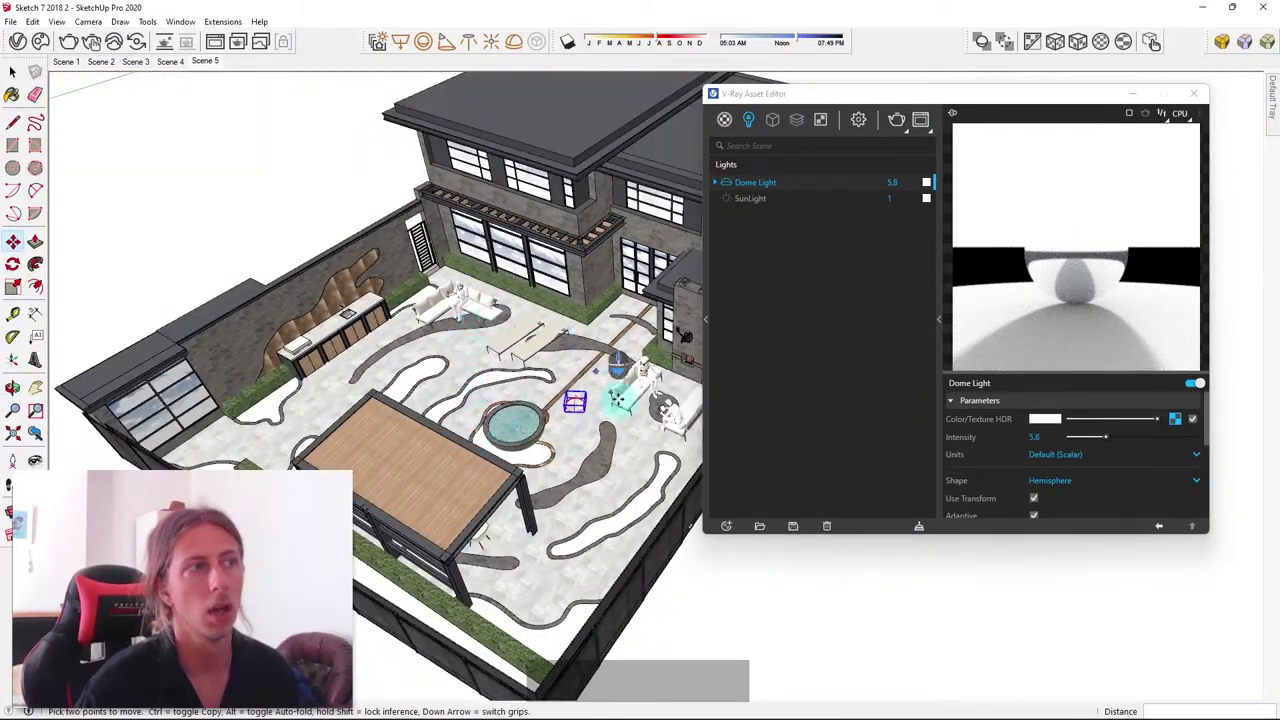
Examine the lighting on the house and patio in the finished dome light render, and close the frame buffer
left_click(618, 366)
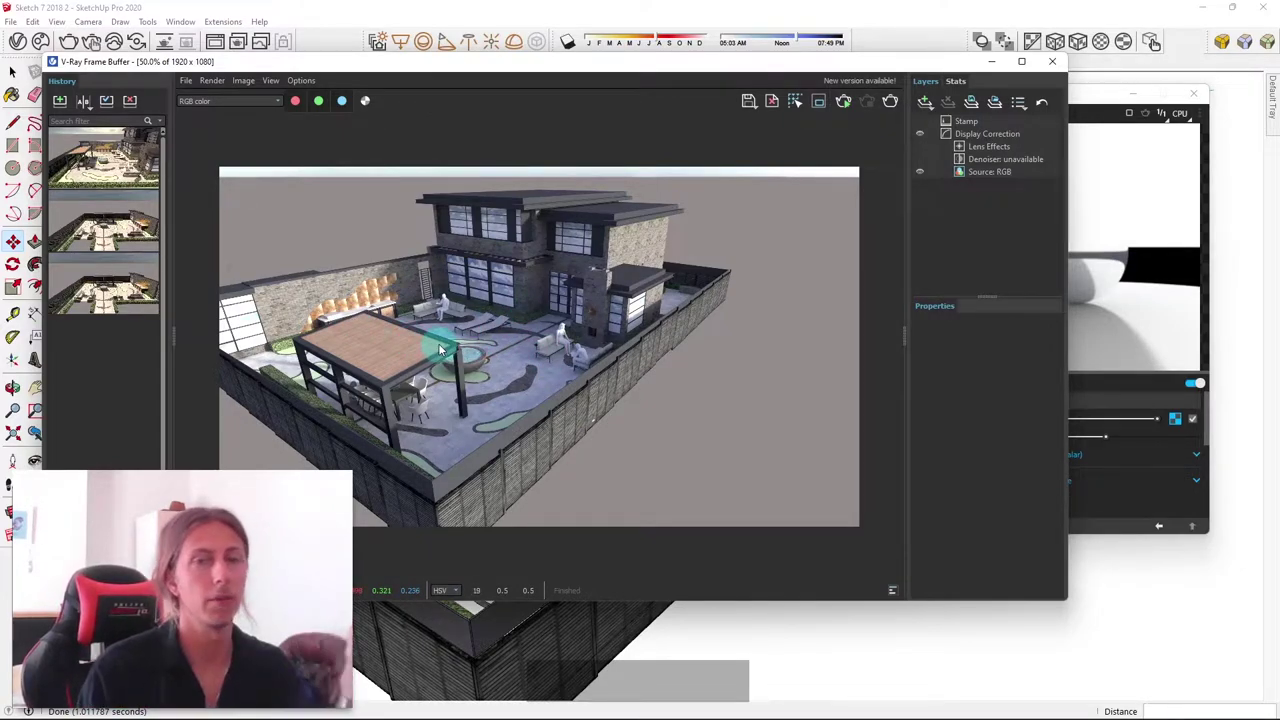
scroll(386, 251, "up", 4)
scroll(257, 305, "down", 4)
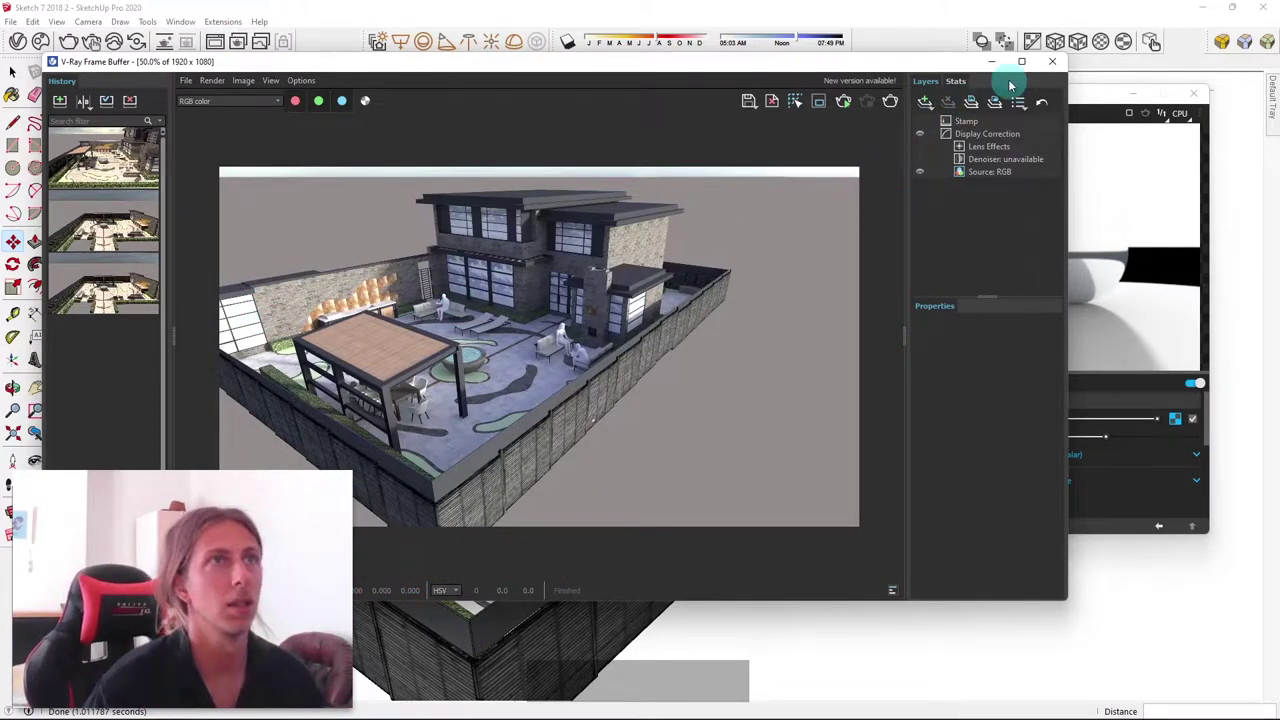
left_click(1052, 62)
Rotate the dome light gizmo about 58 degrees further around its vertical axis, and review the light's Options settings
scroll(612, 390, "up", 8)
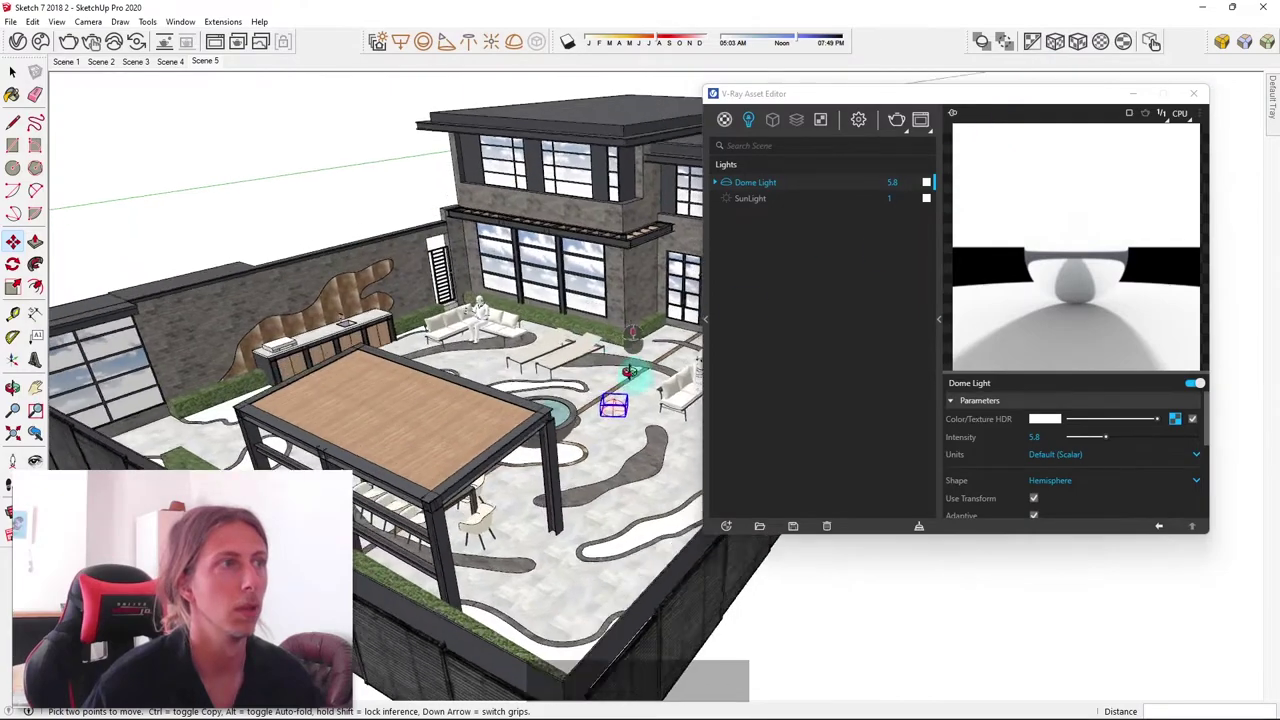
scroll(618, 415, "up", 5)
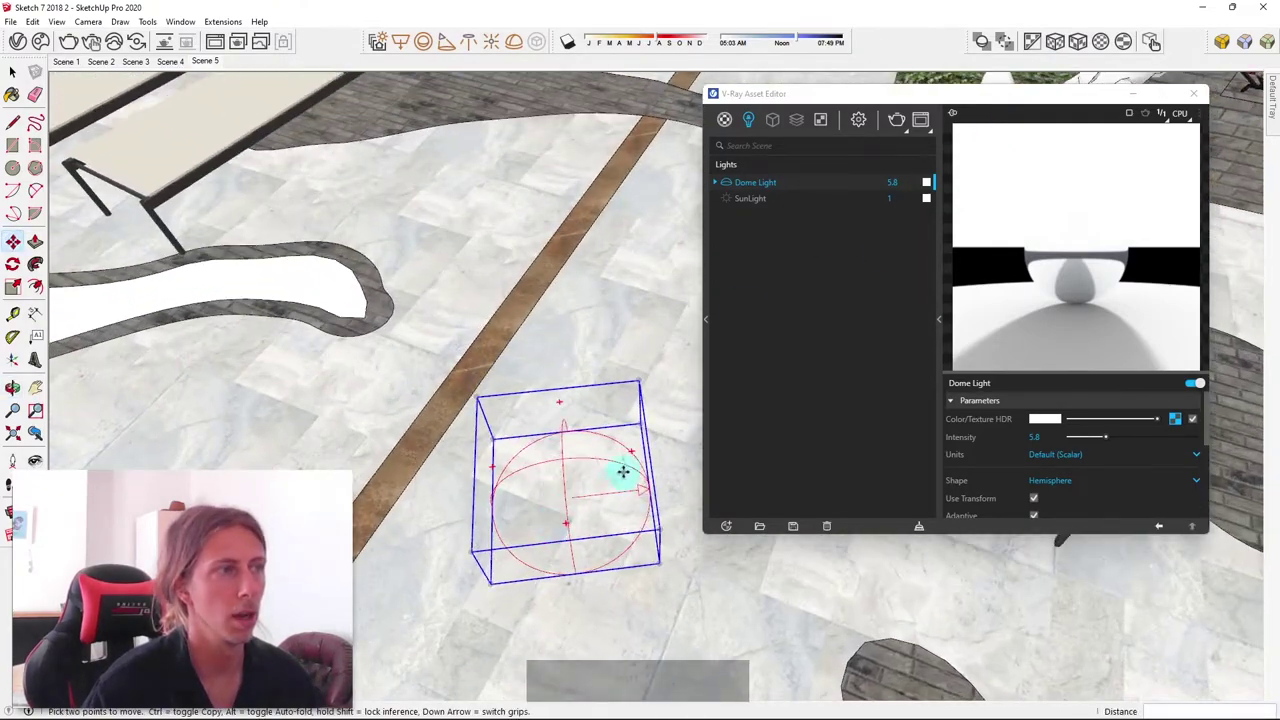
left_click(632, 450)
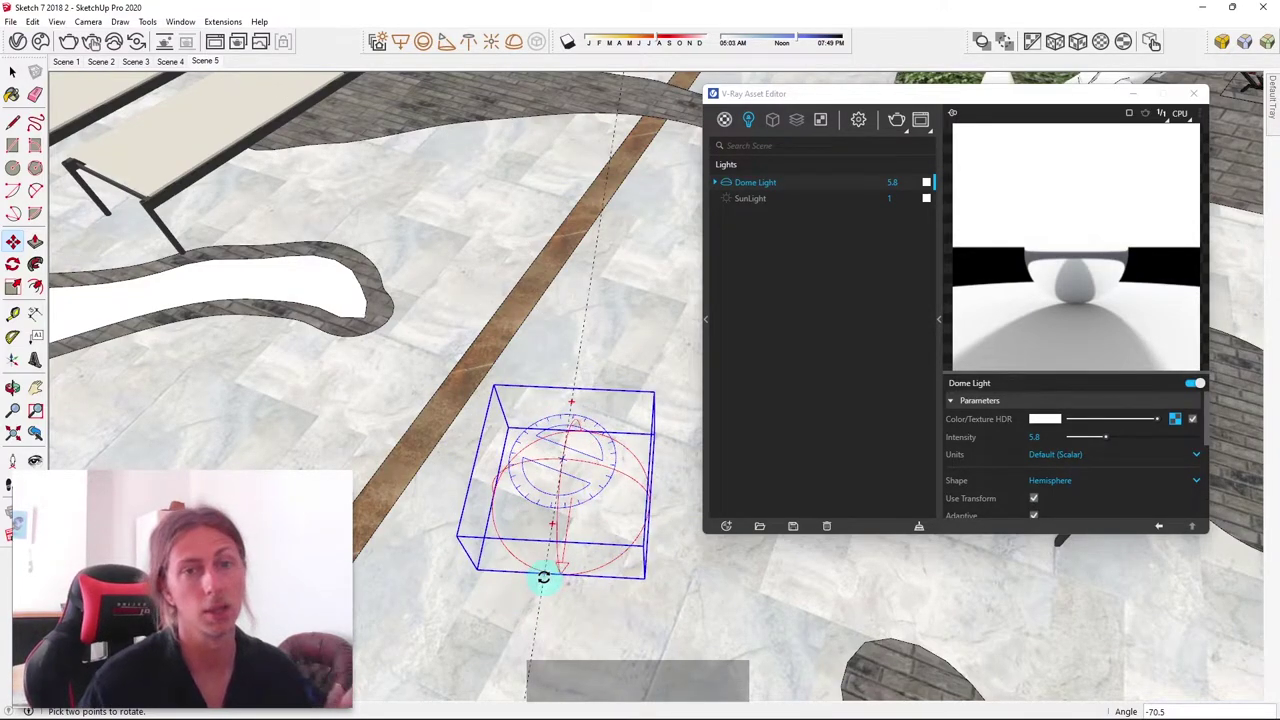
scroll(543, 578, "down", 1)
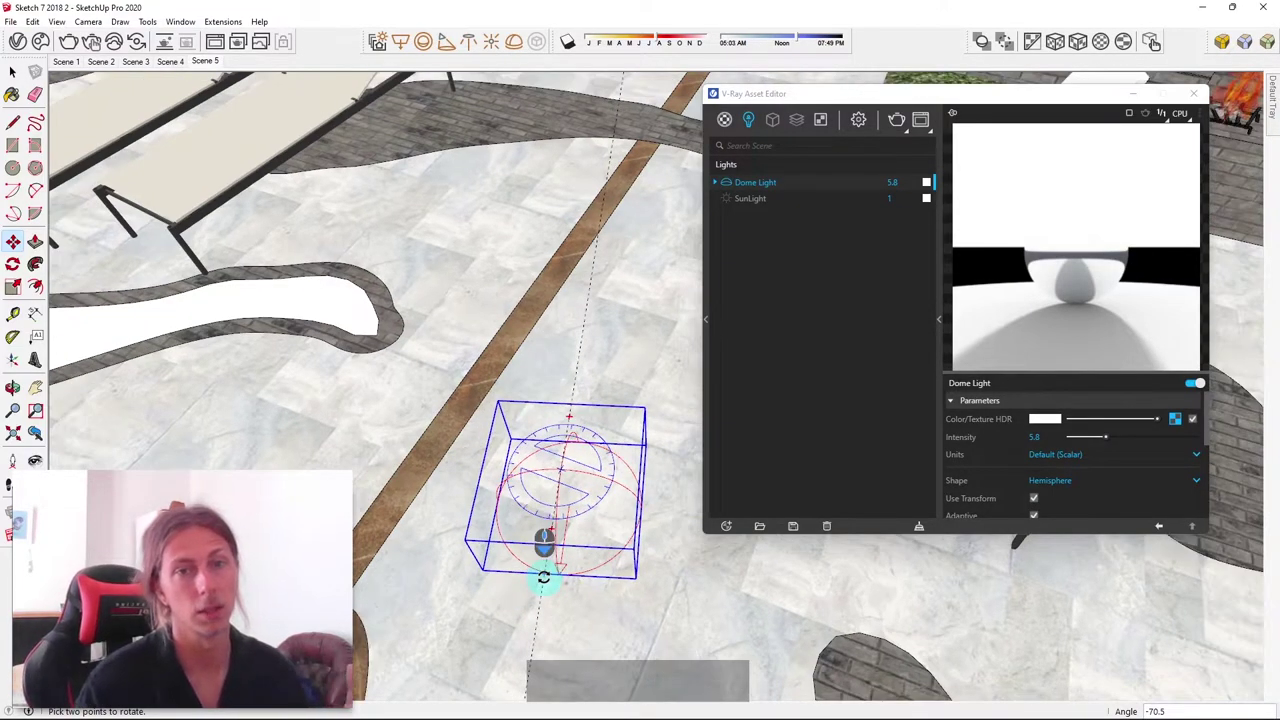
left_click(566, 583)
scroll(1068, 486, "down", 4)
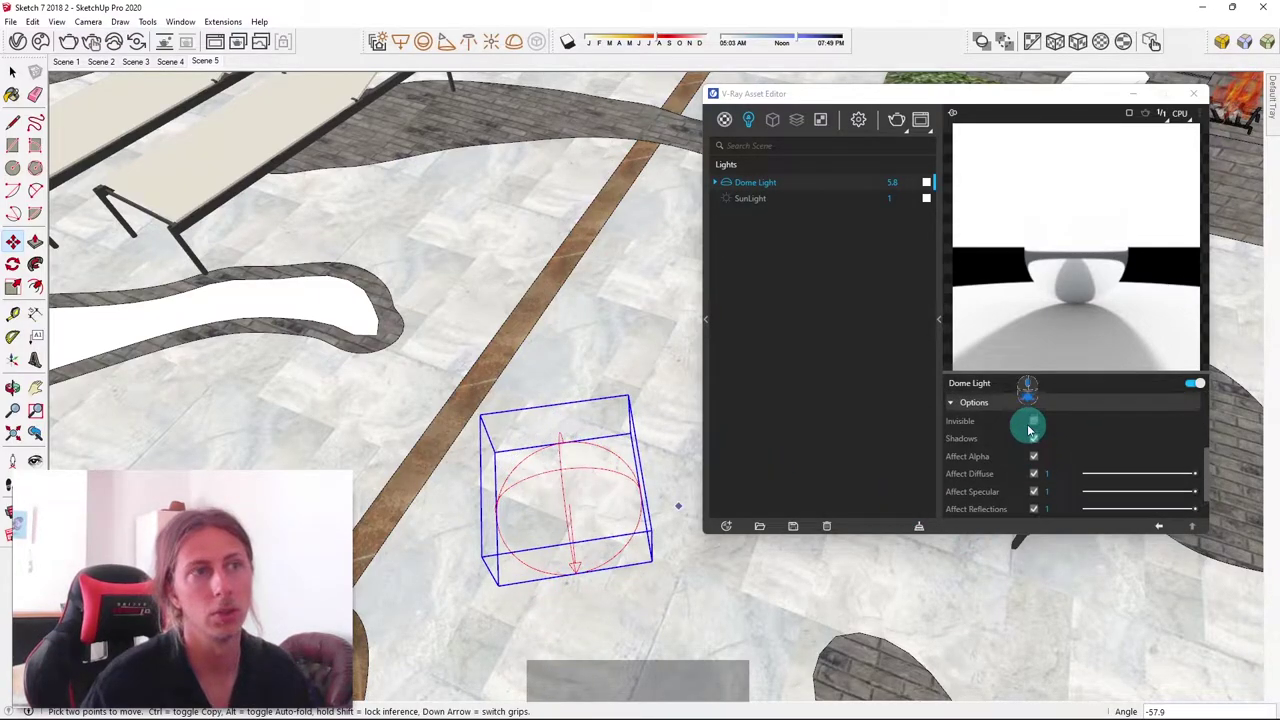
scroll(1030, 430, "up", 1)
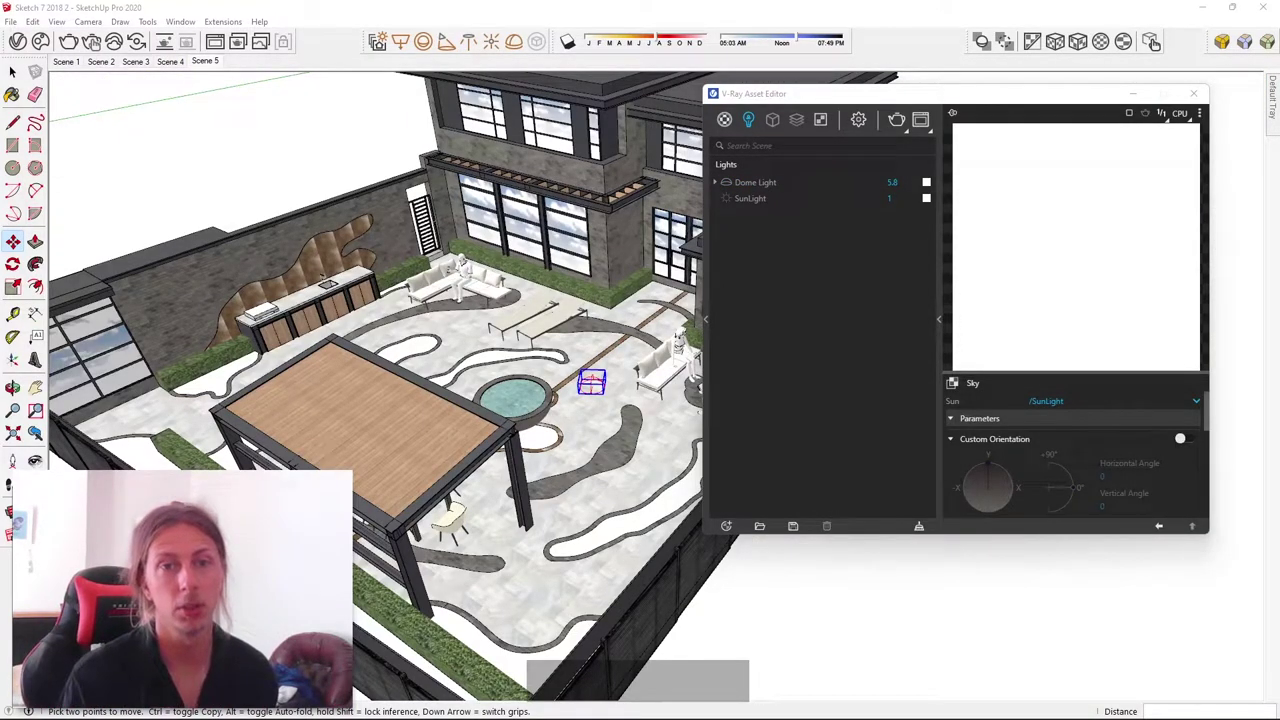
Open the Chaos Cosmos Browser and display its HDRIs category
left_click(42, 40)
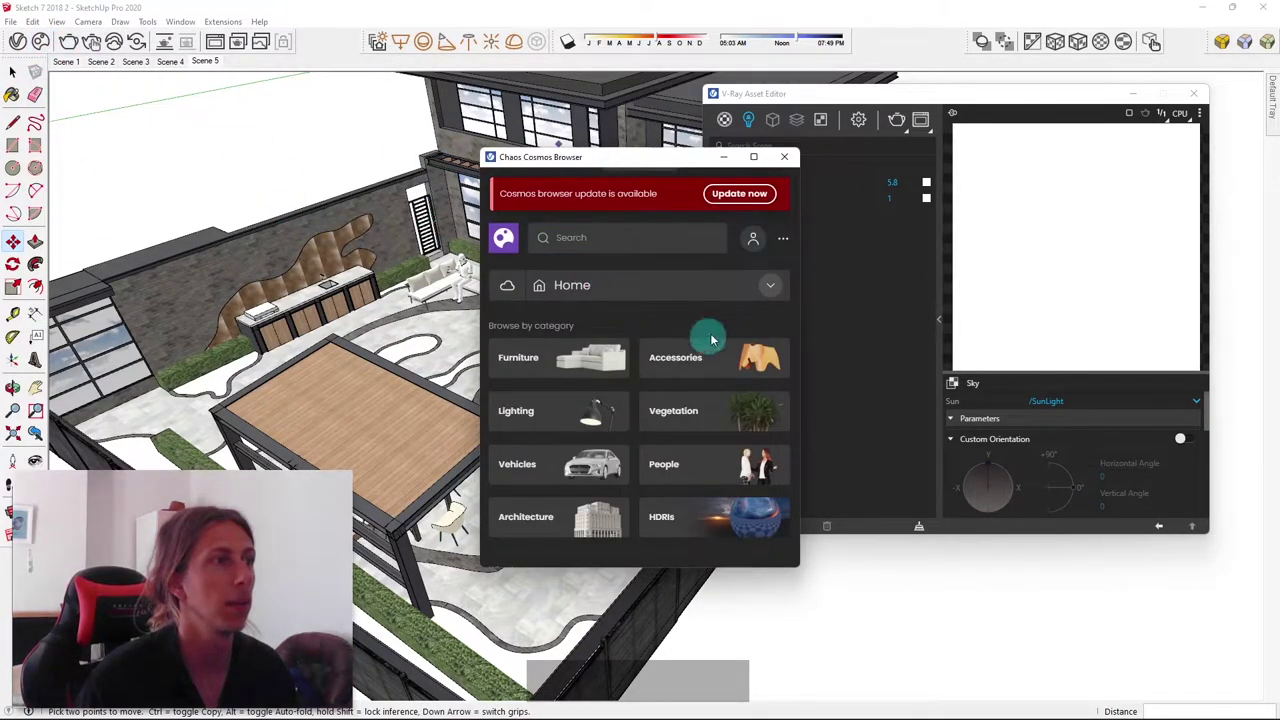
scroll(740, 400, "down", 2)
left_click(690, 396)
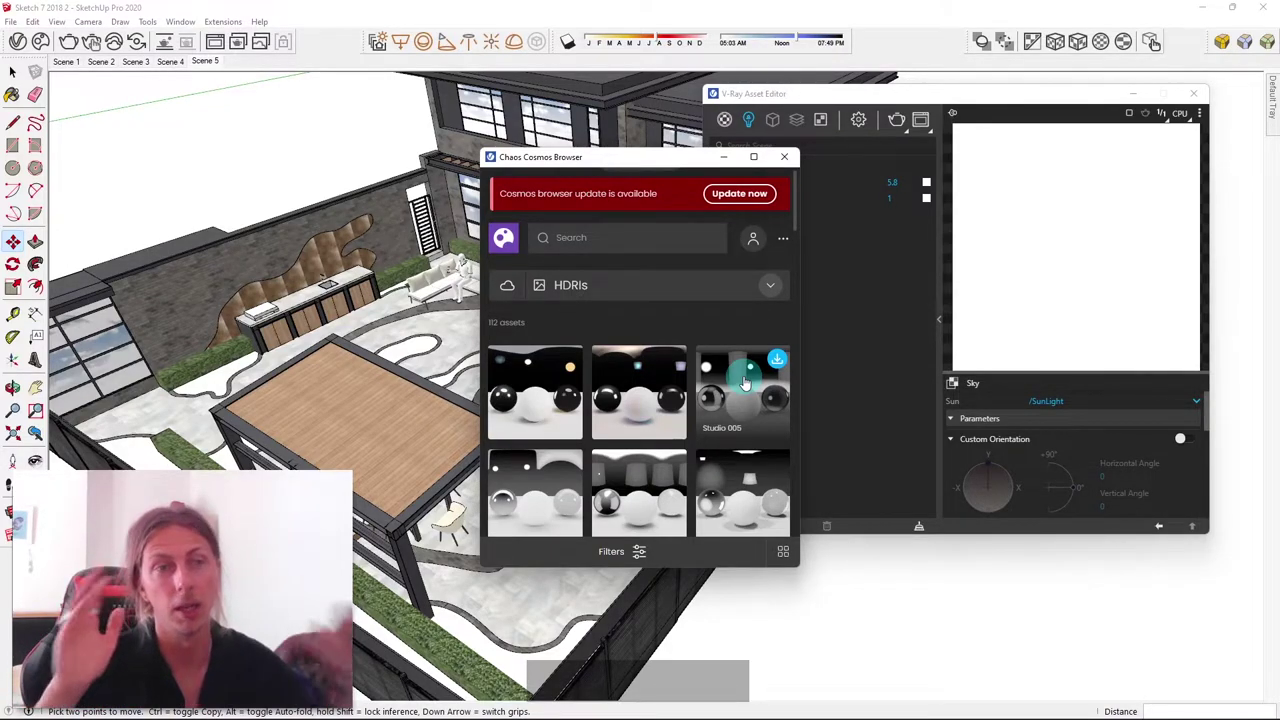
Browse the studio, sunset, night and daytime sky HDRIs to compare the lighting choices for the dome light
scroll(744, 383, "down", 1)
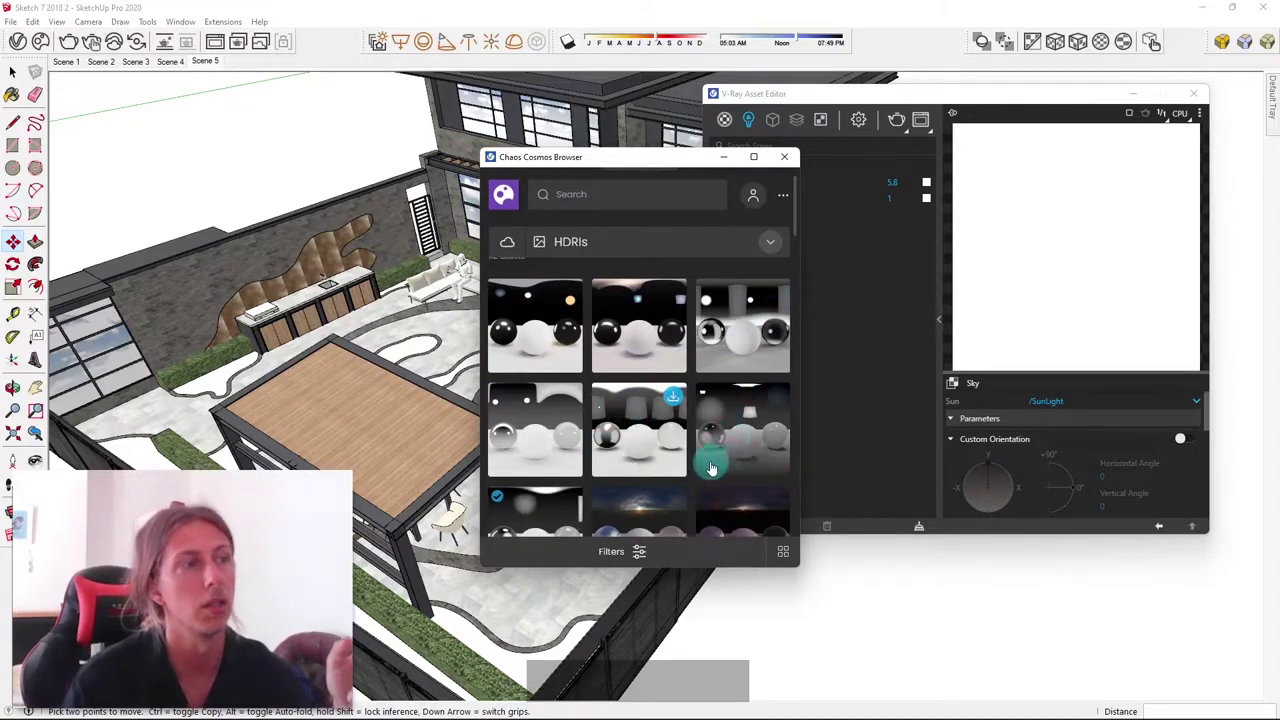
scroll(690, 370, "down", 5)
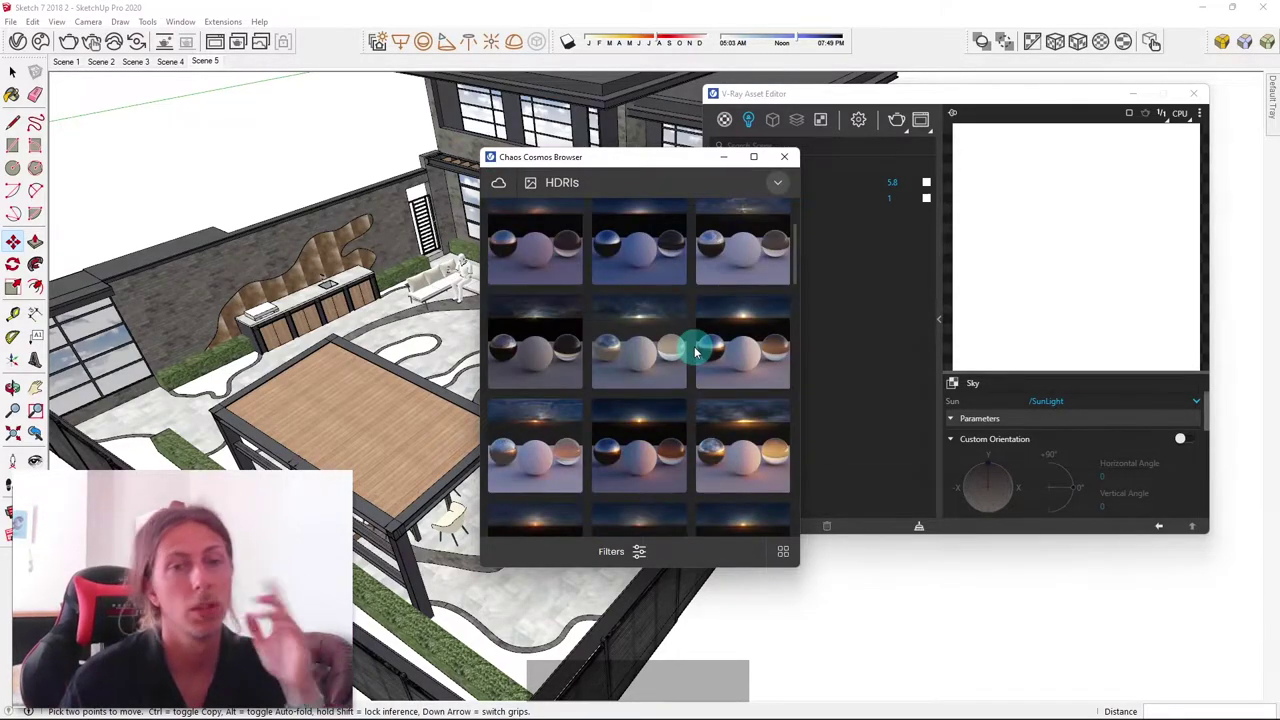
scroll(710, 350, "down", 5)
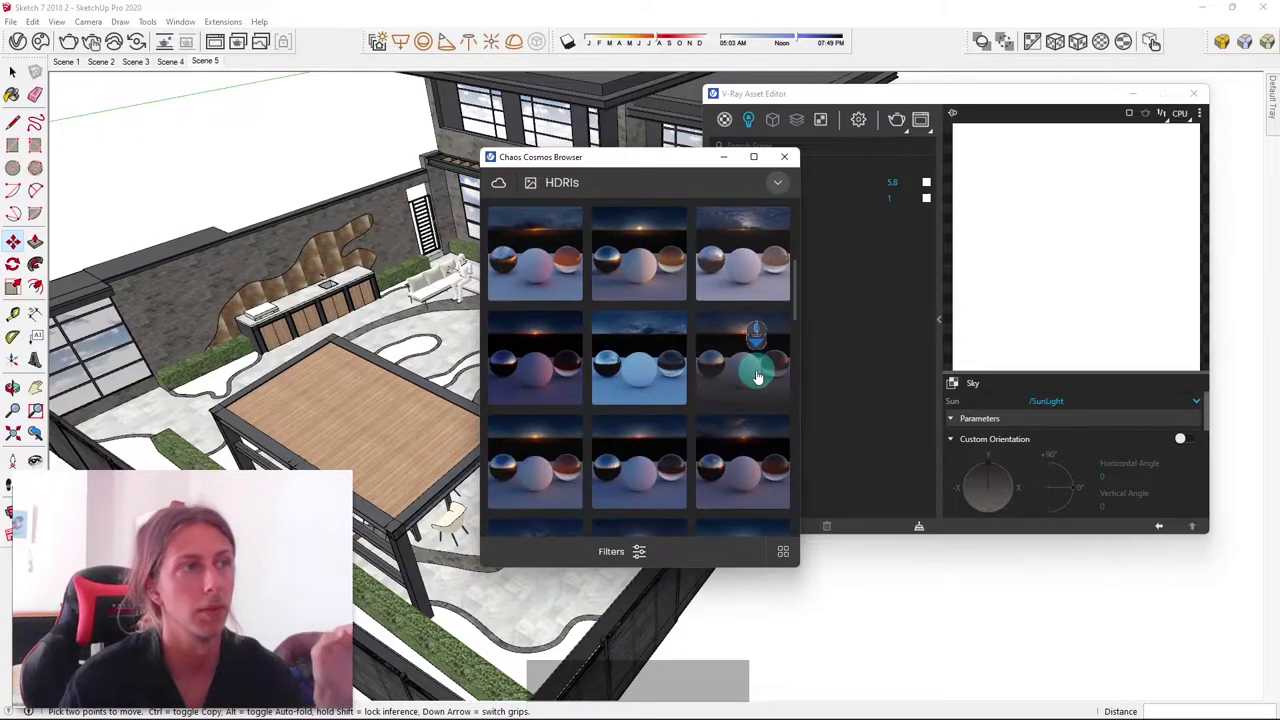
scroll(753, 362, "down", 5)
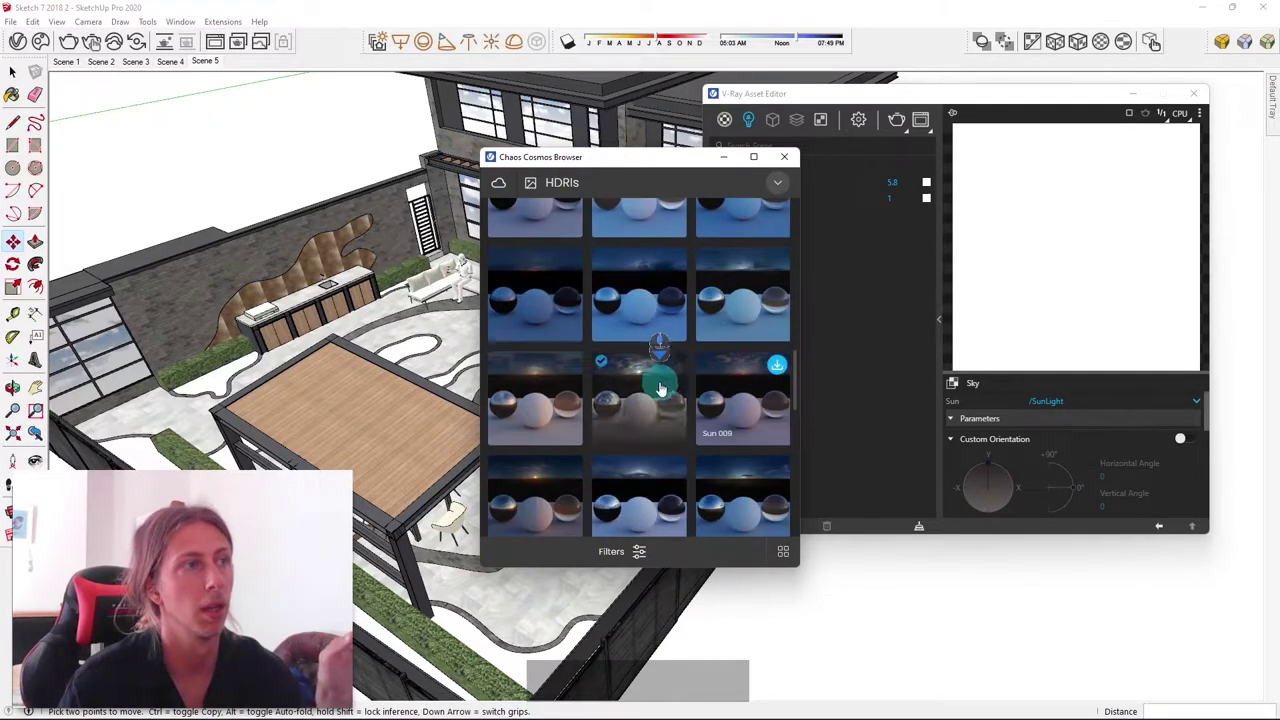
scroll(729, 371, "down", 3)
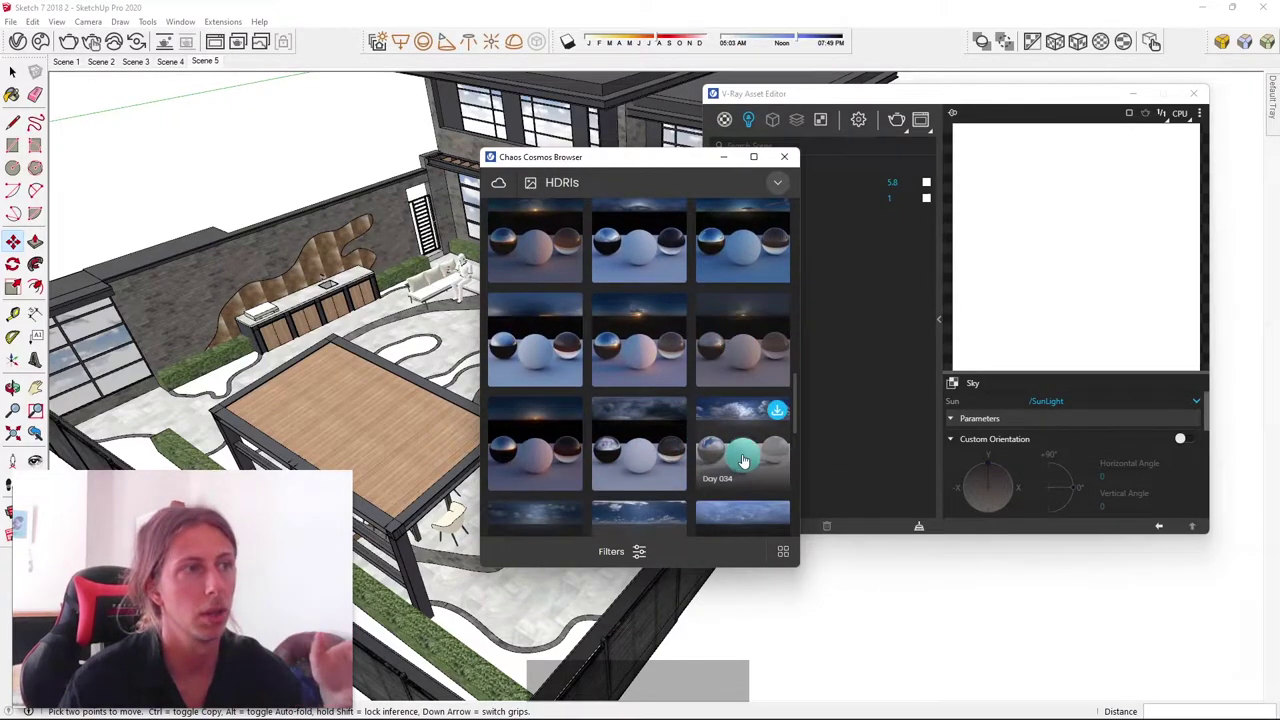
scroll(730, 440, "down", 3)
scroll(706, 398, "down", 6)
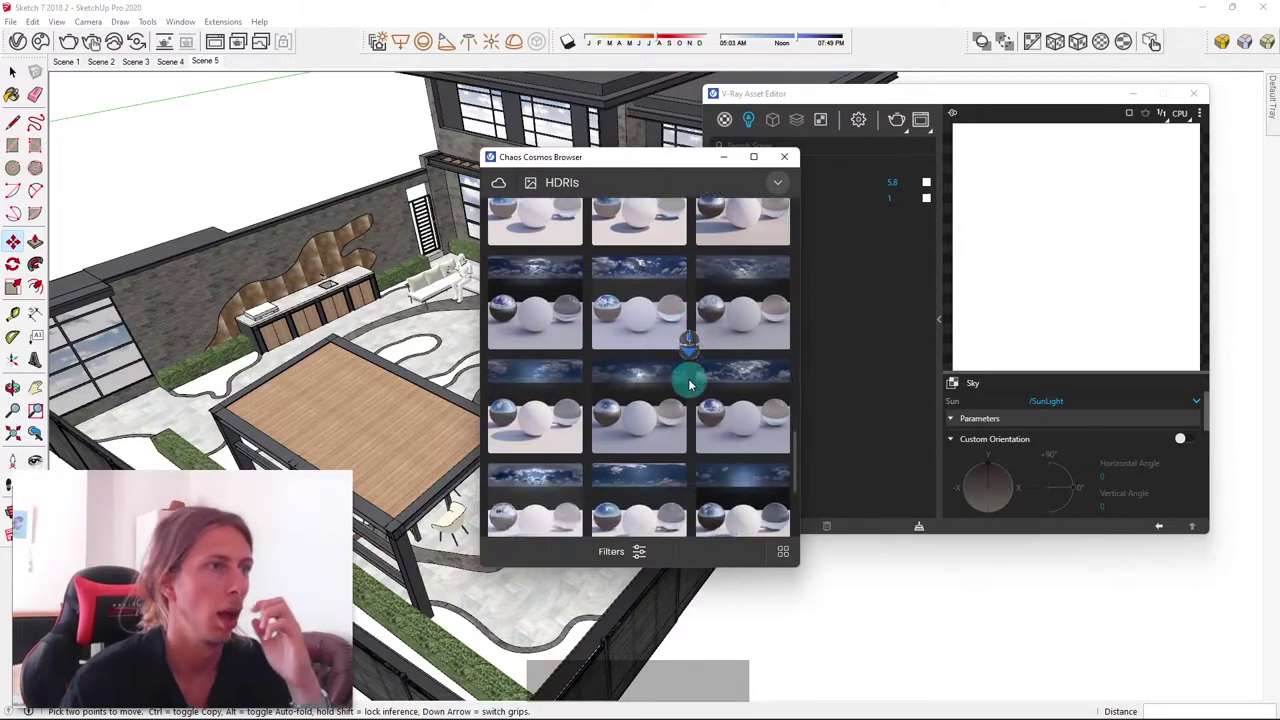
scroll(693, 370, "down", 5)
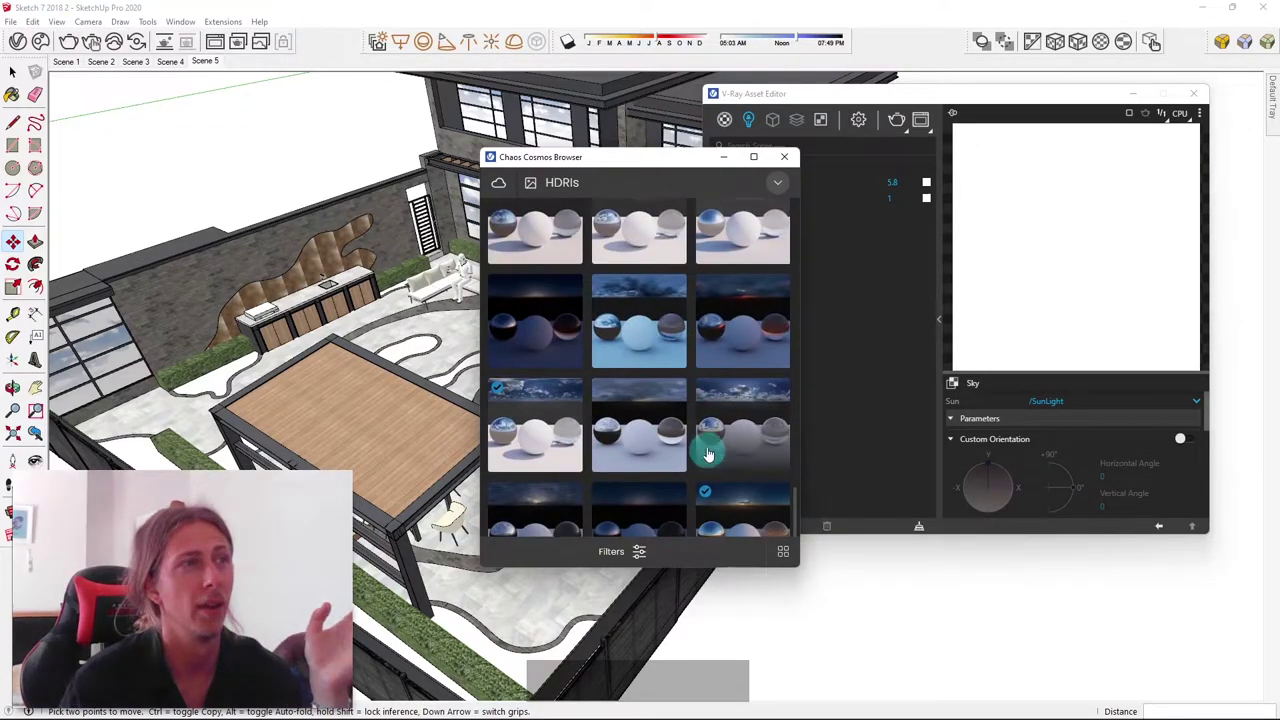
scroll(712, 430, "down", 3)
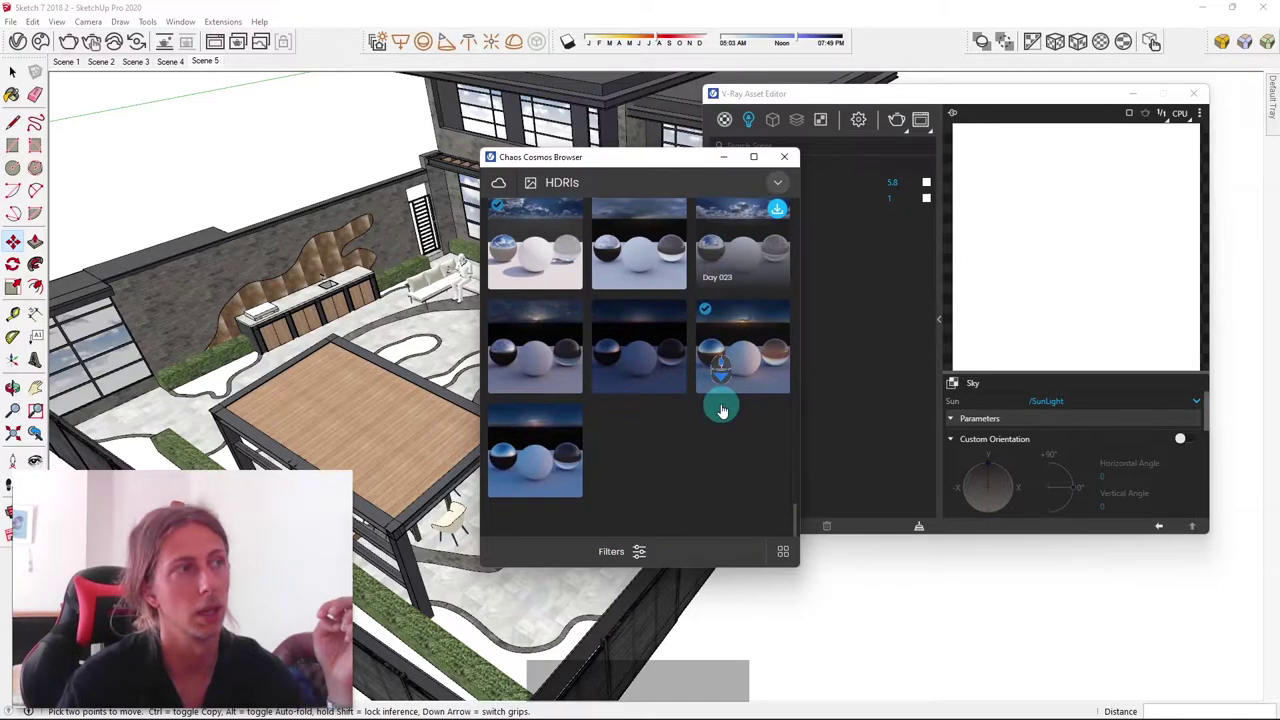
scroll(722, 408, "up", 2)
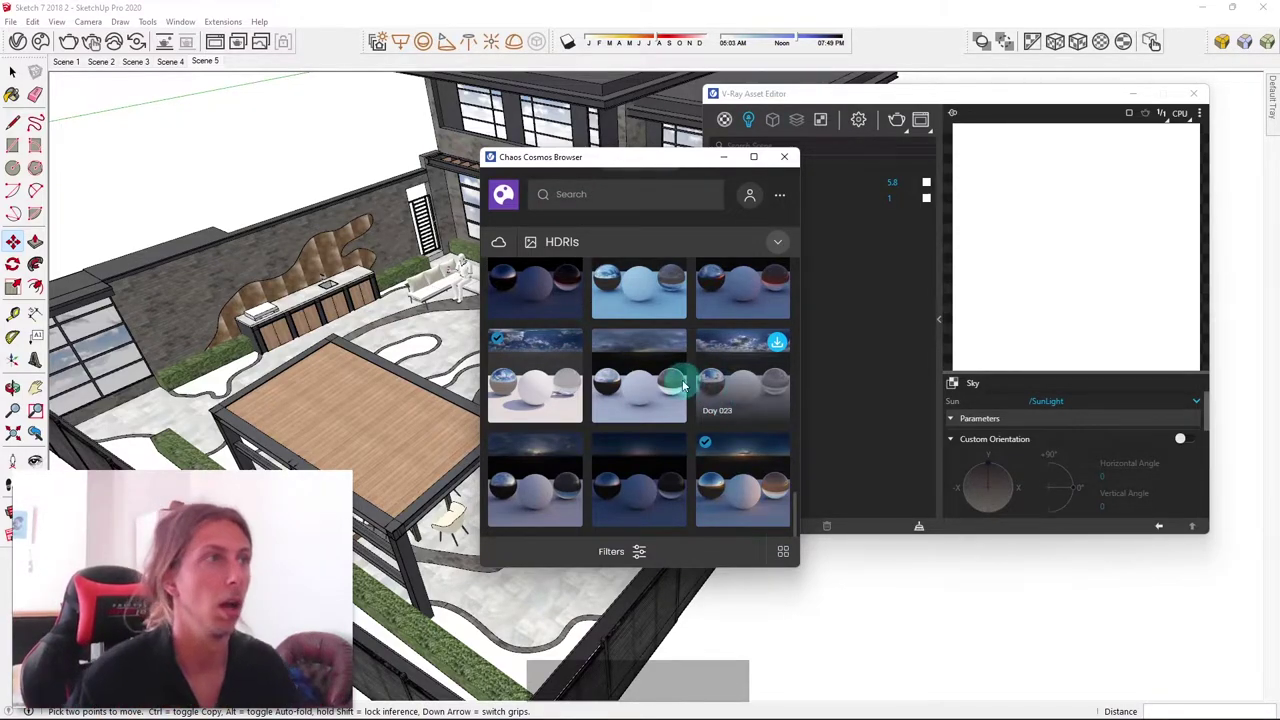
scroll(648, 385, "up", 1)
scroll(648, 385, "down", 3)
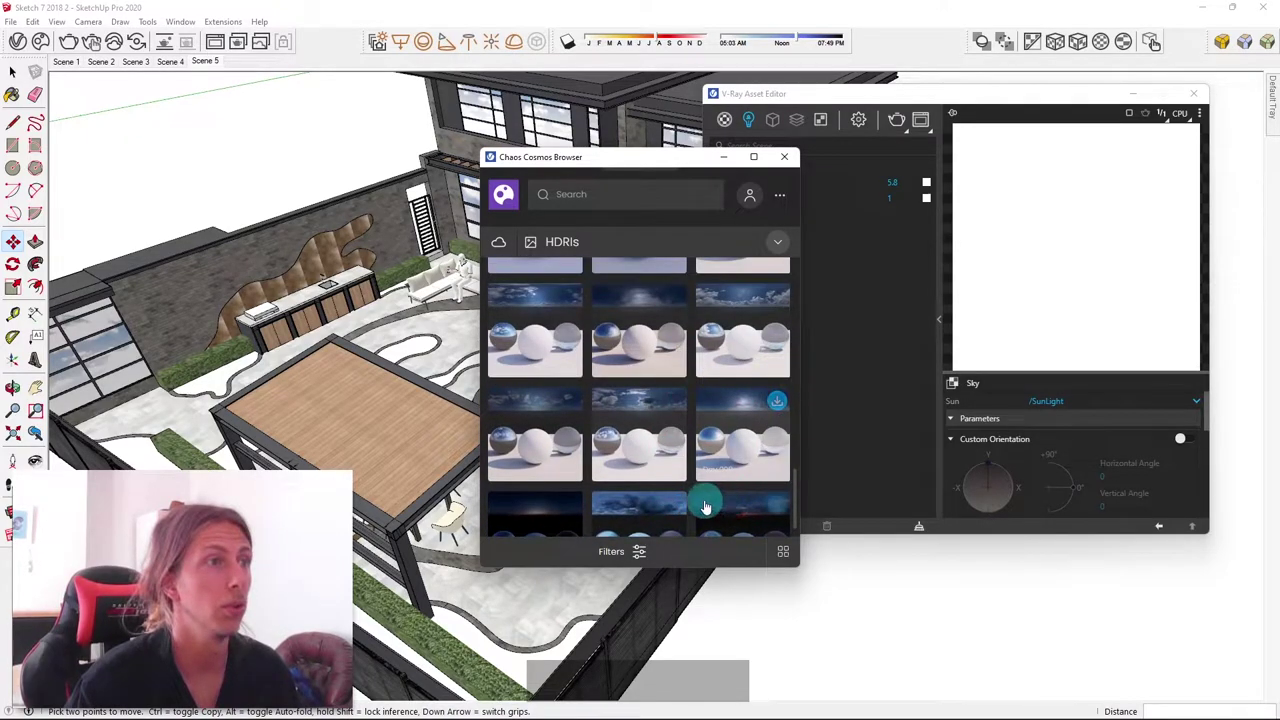
scroll(715, 400, "up", 2)
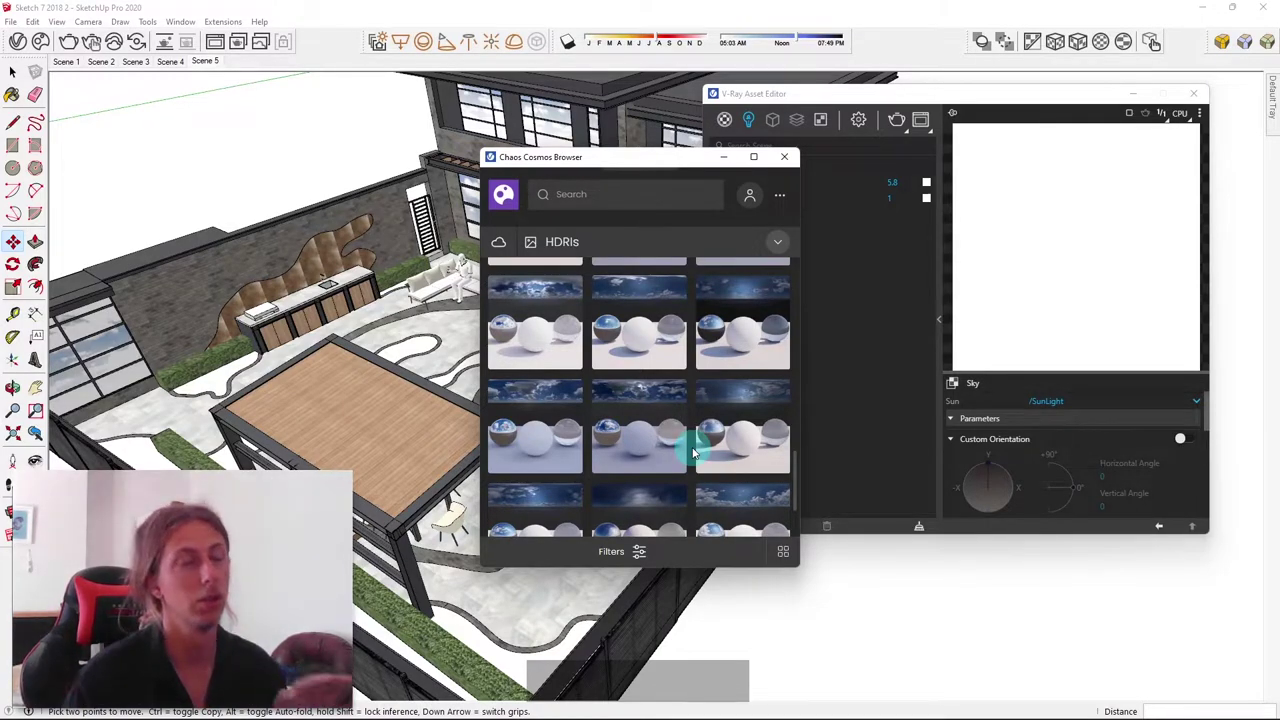
scroll(686, 420, "down", 1)
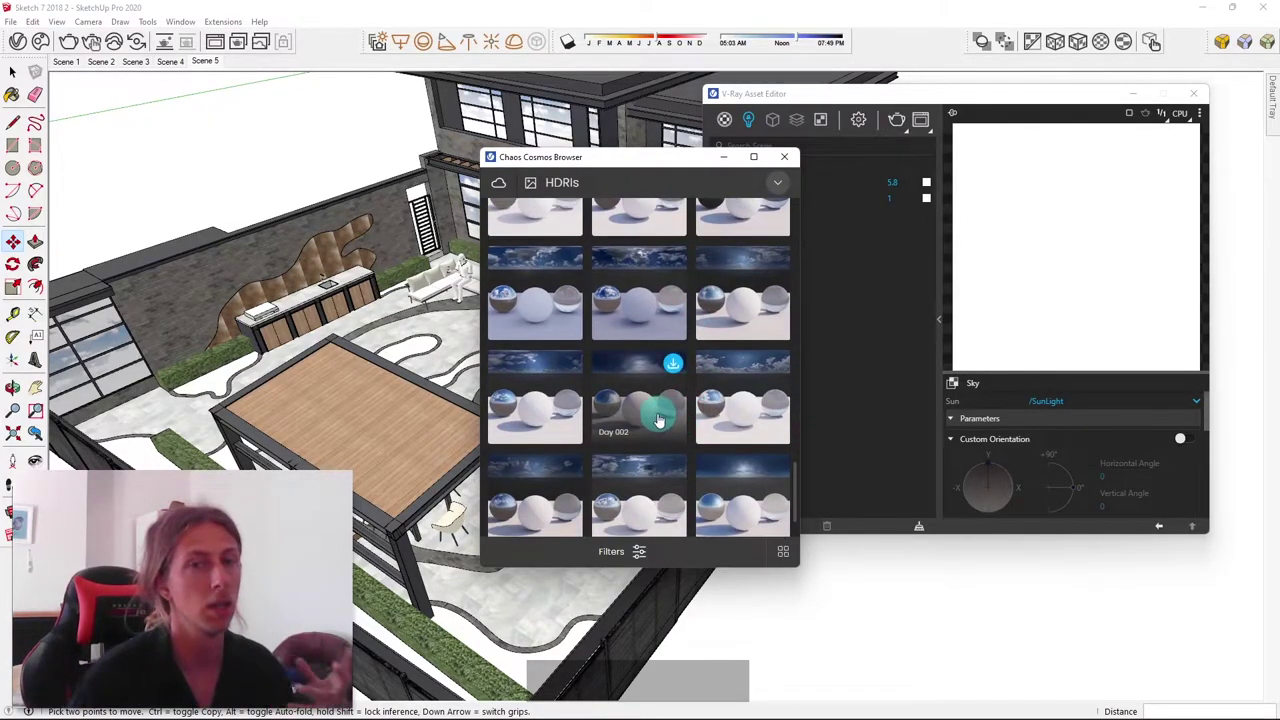
Download the Day 017 HDRI from Chaos Cosmos, import it into the scene, and close the browser
scroll(760, 430, "down", 1)
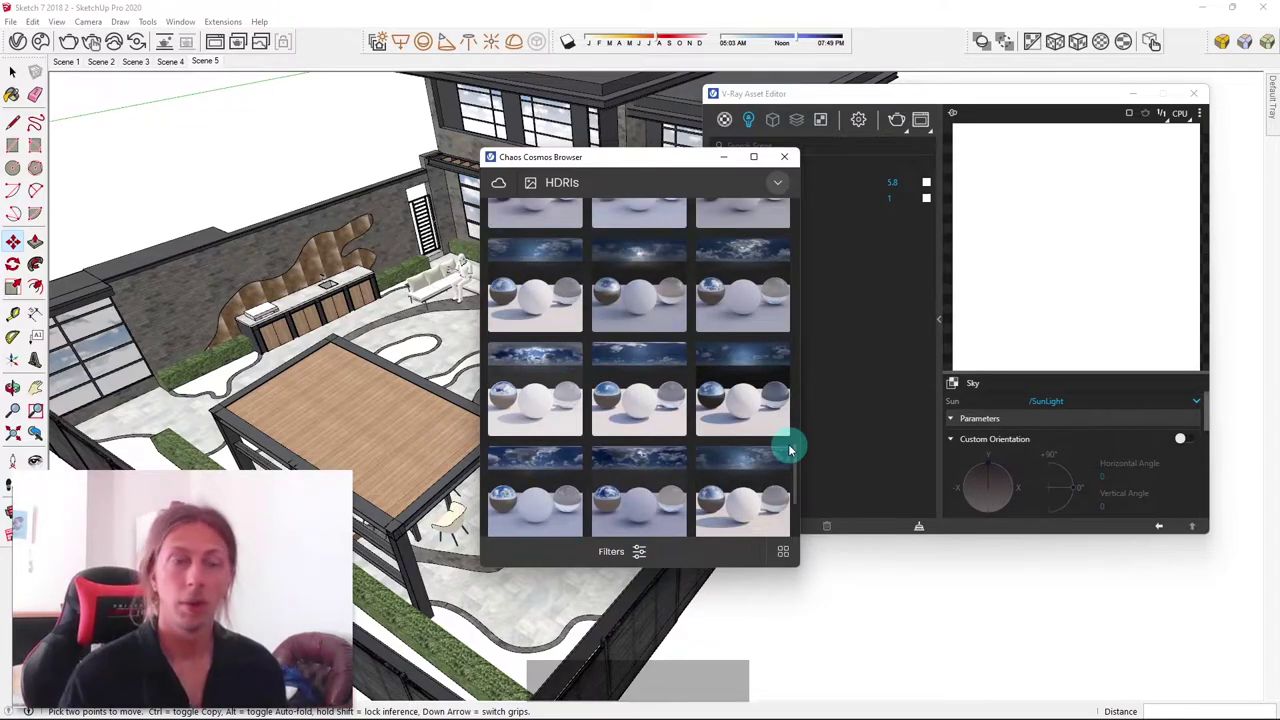
left_click(673, 358)
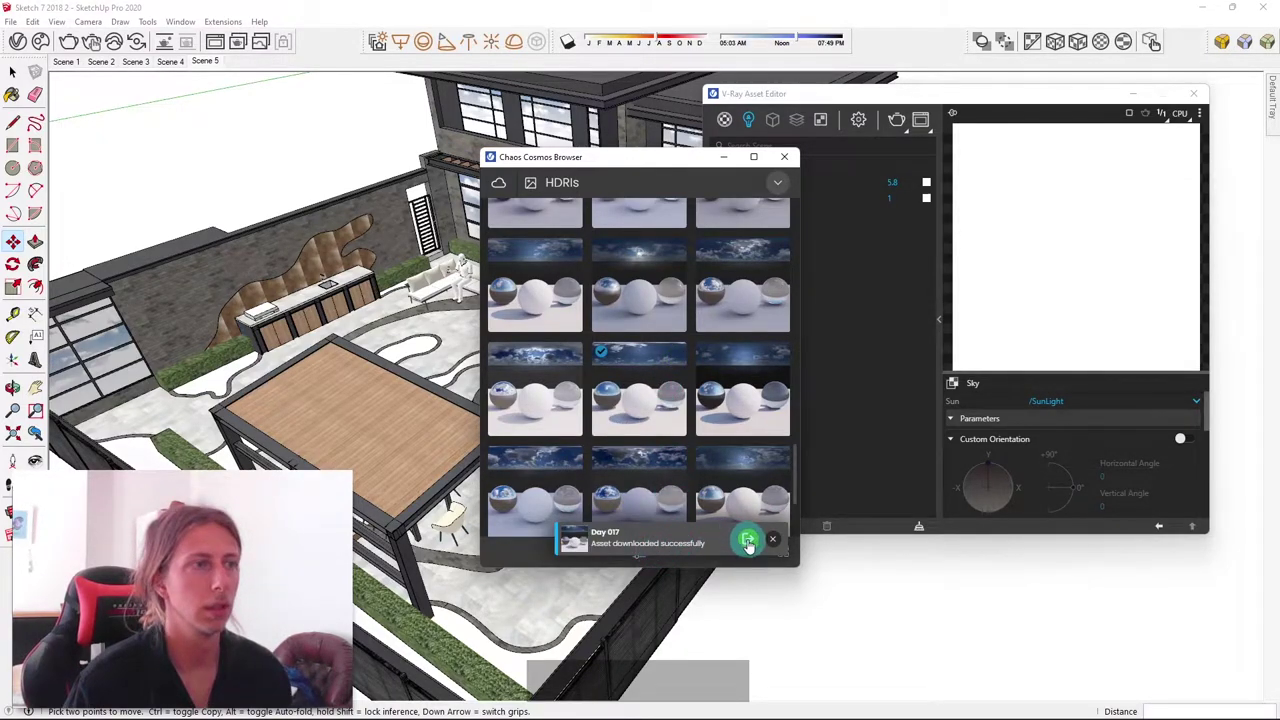
left_click(750, 542)
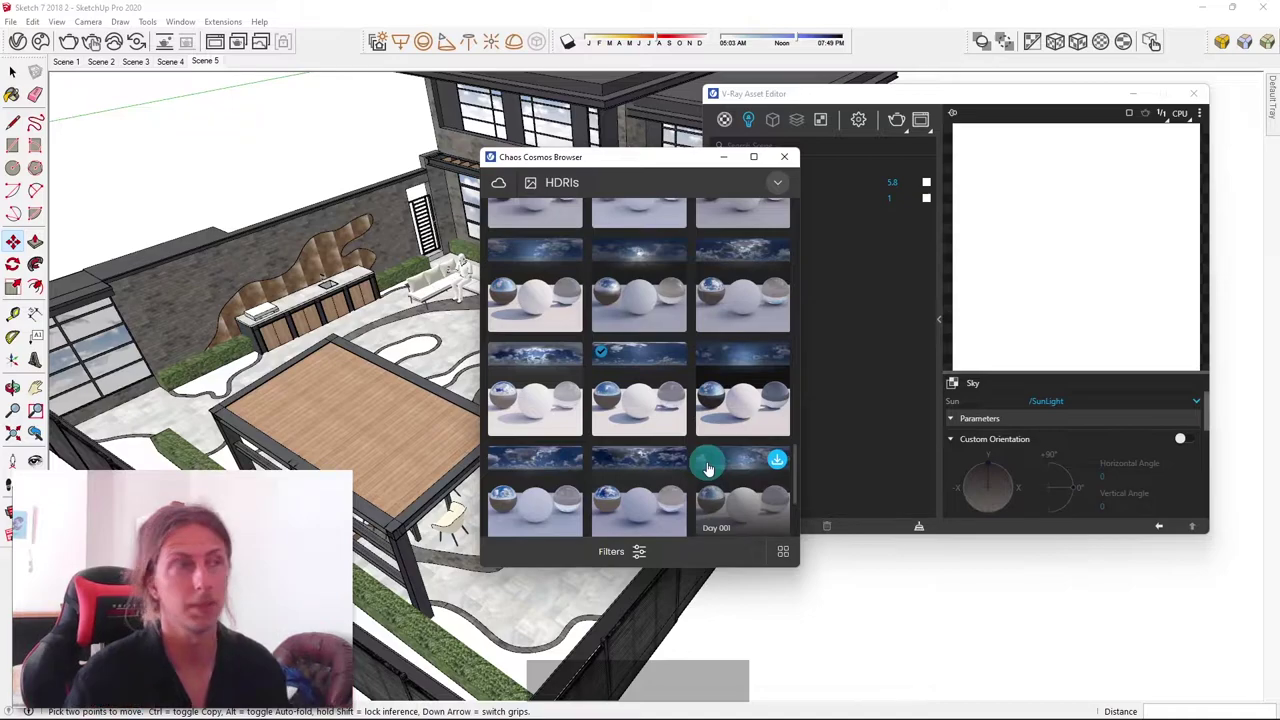
left_click_drag(642, 160, 414, 170)
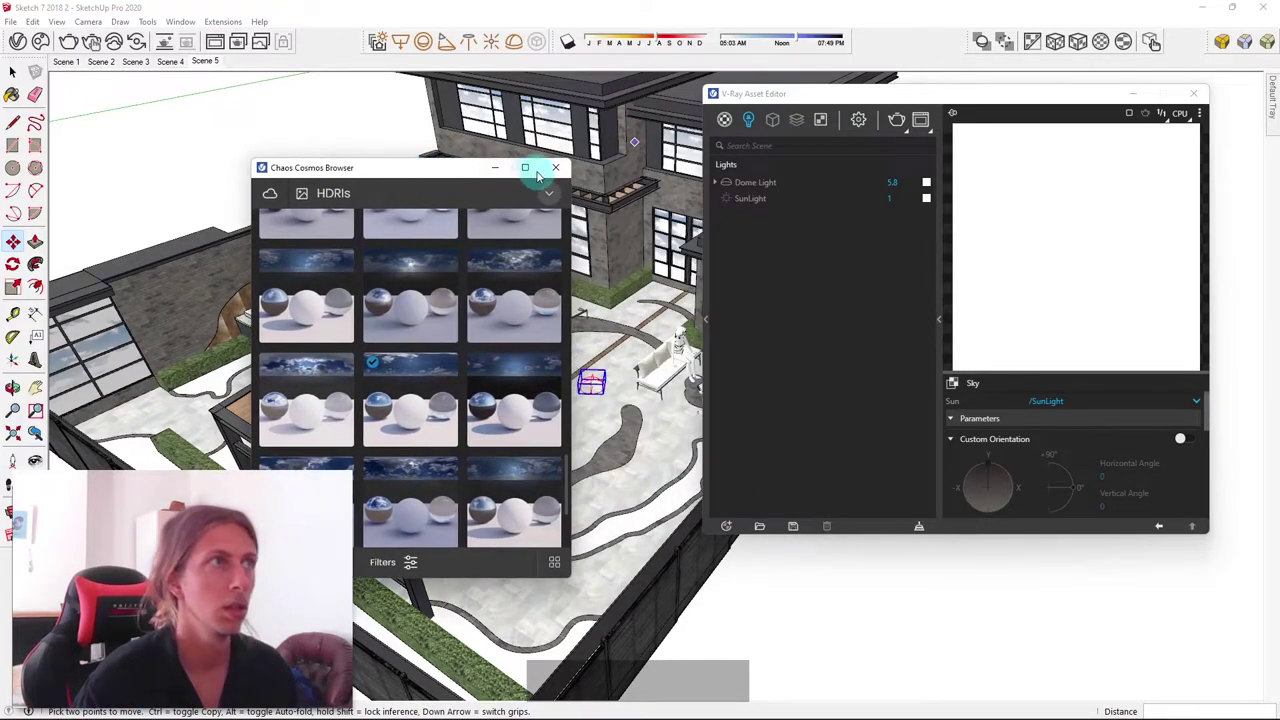
left_click(555, 168)
Review the dome light's parameters and the image file behind its Color/Texture HDR map
left_click(755, 184)
left_click(1072, 258)
scroll(1060, 415, "down", 4)
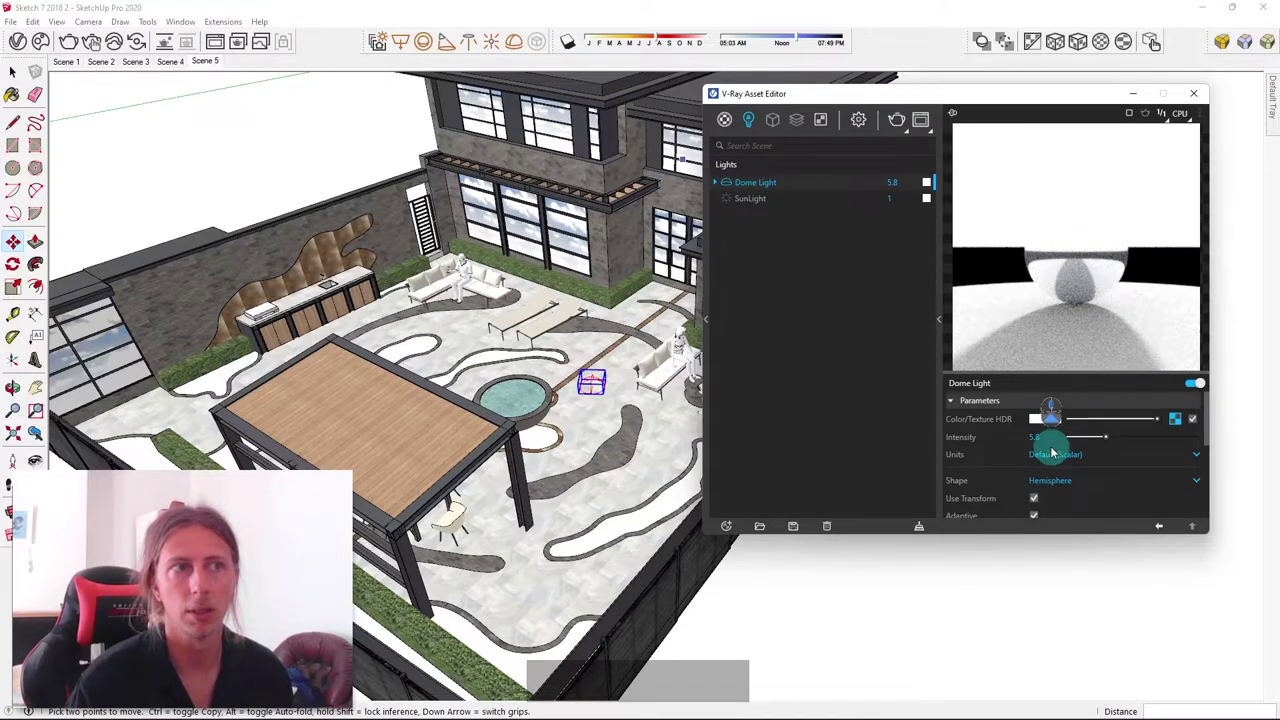
scroll(1067, 428, "down", 5)
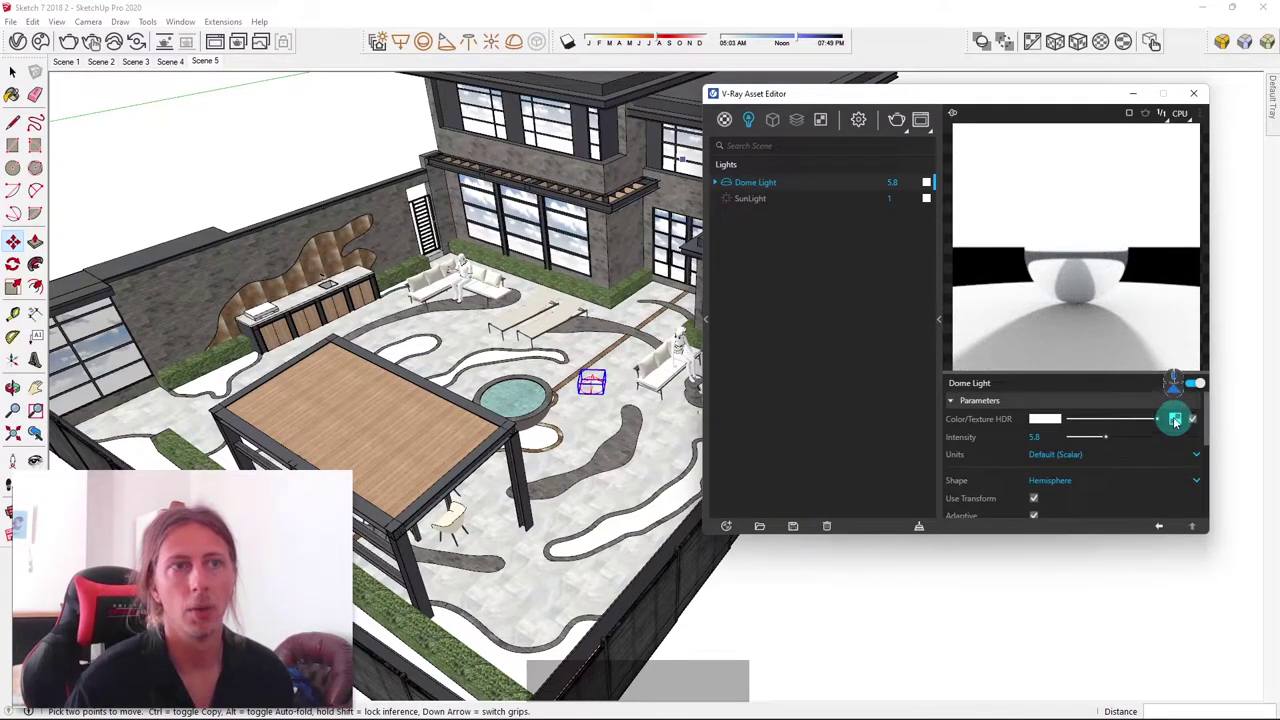
scroll(1117, 450, "up", 3)
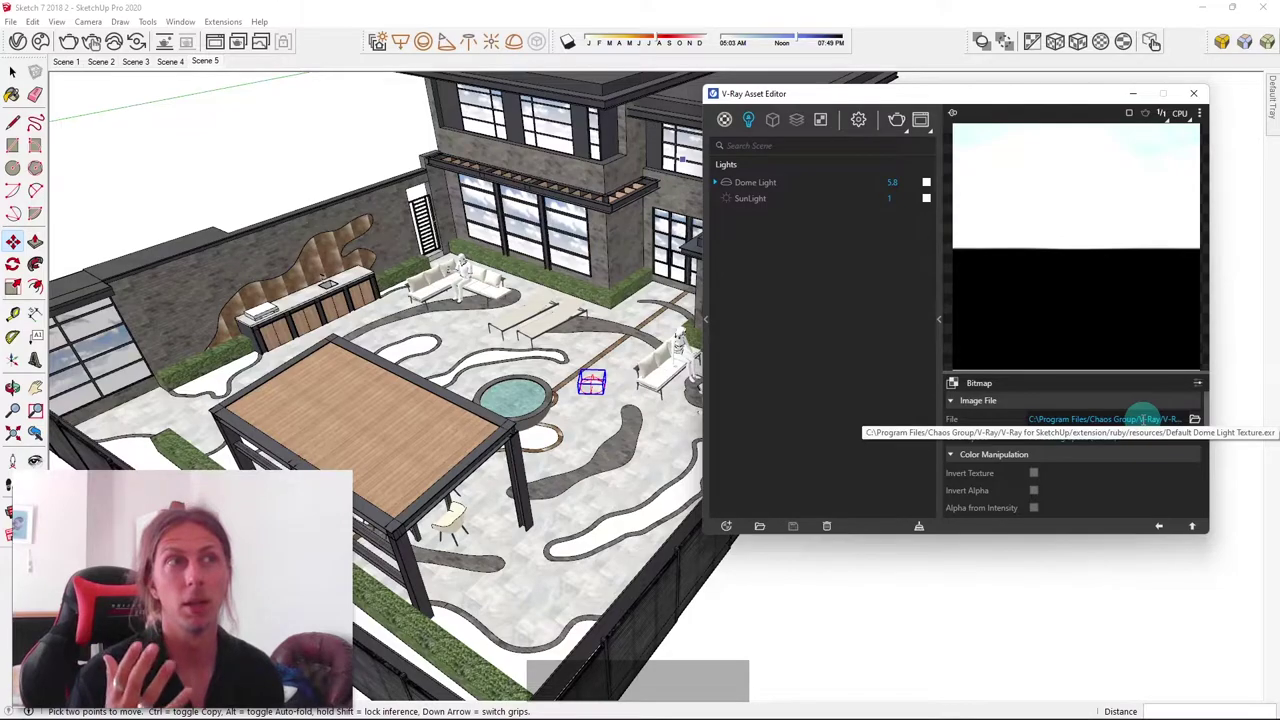
Display the scene's textures and compare the settings of Day 017 with those of Environment Sky
left_click(822, 120)
left_click(751, 182)
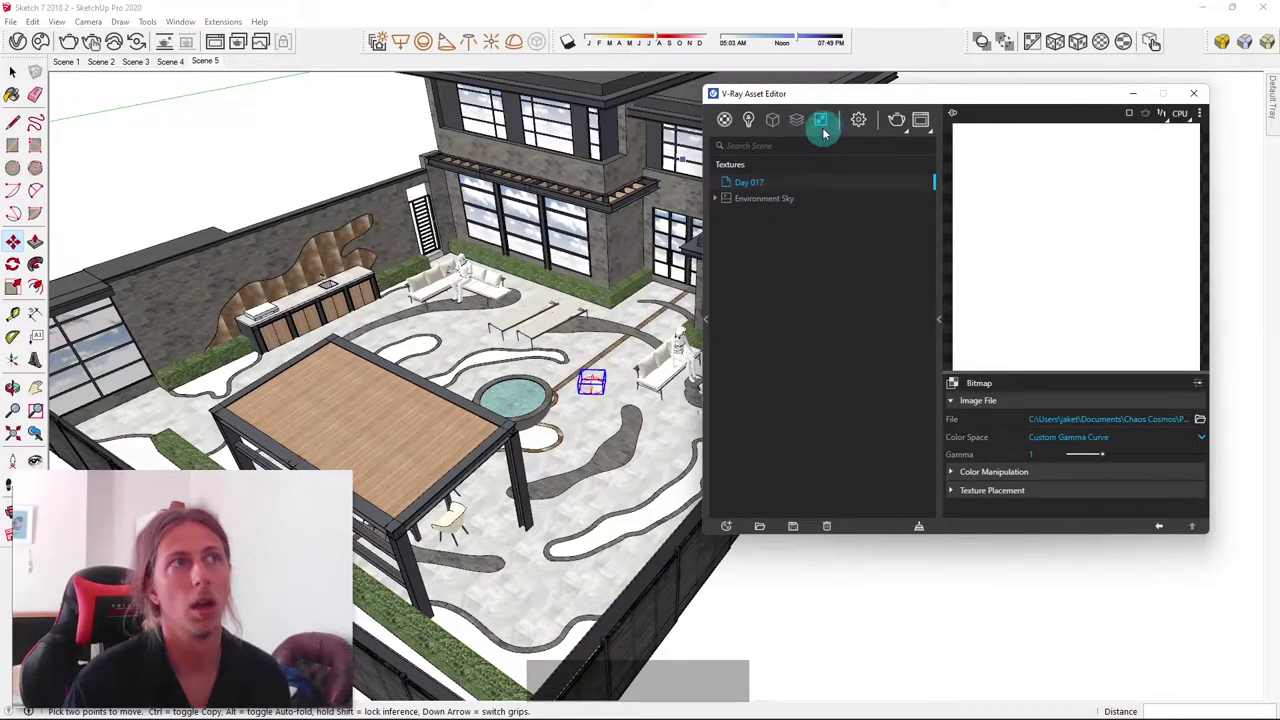
left_click(788, 200)
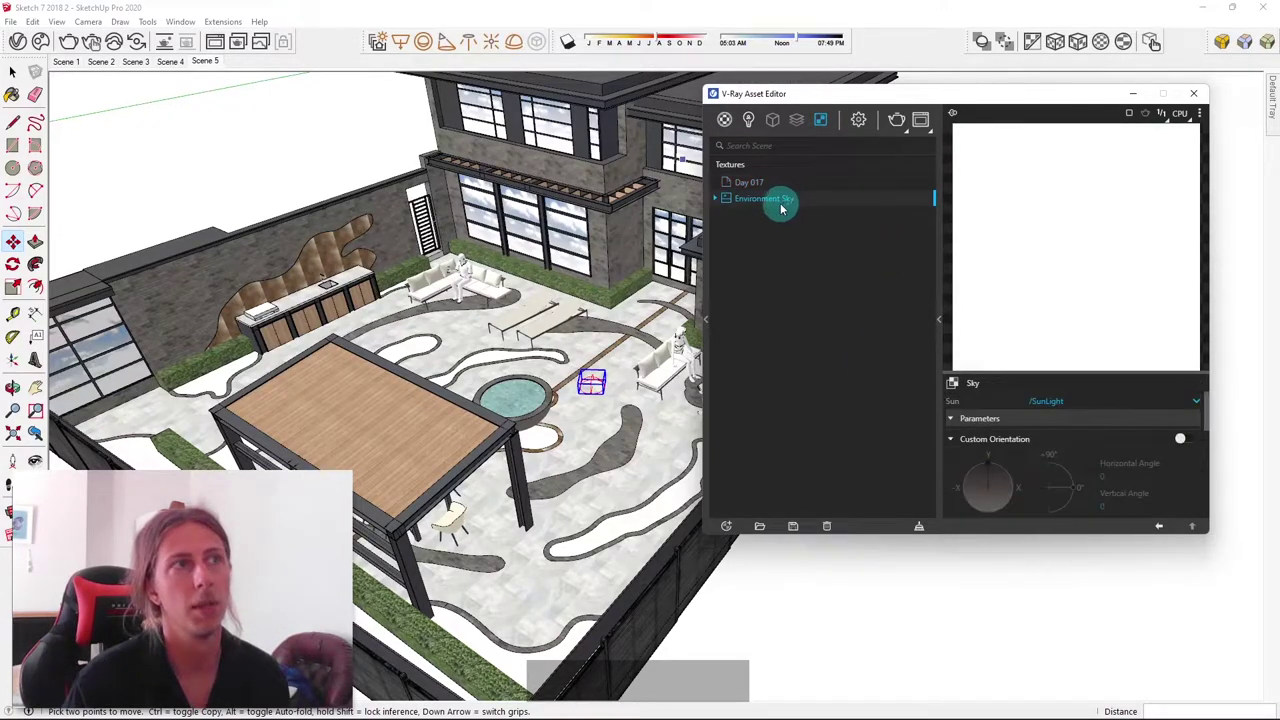
left_click(777, 184)
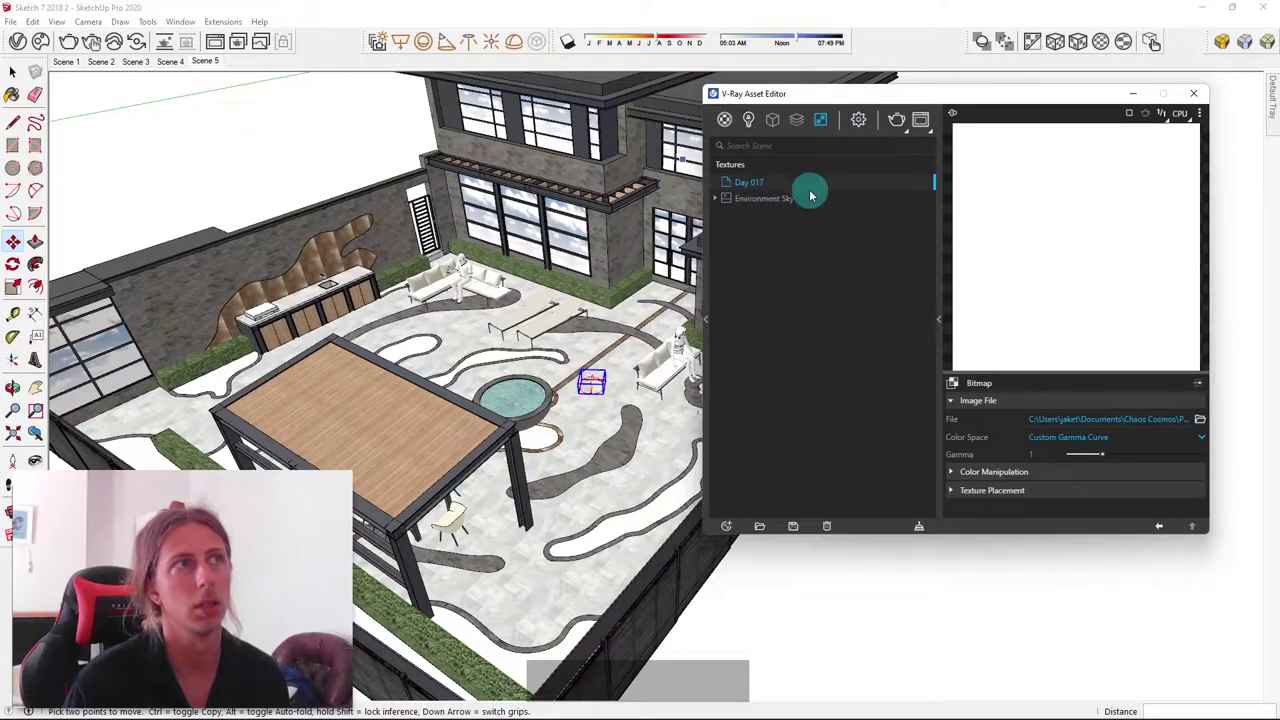
left_click_drag(806, 180, 749, 121)
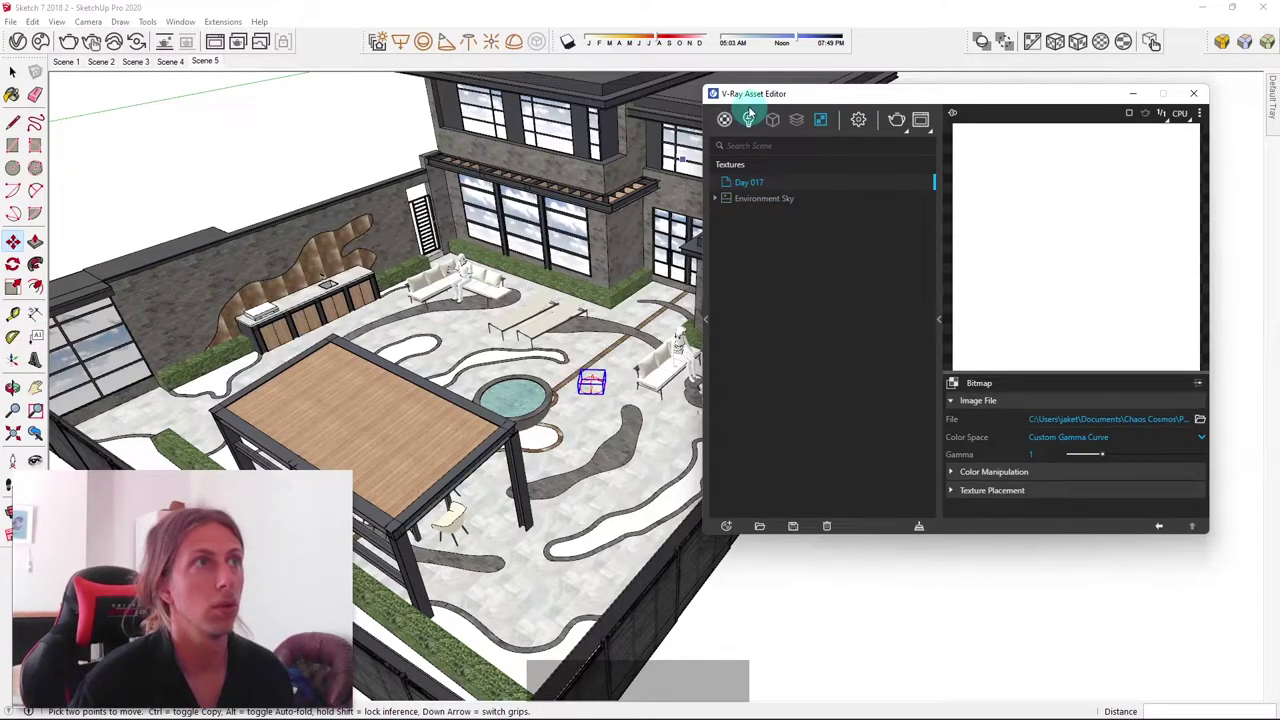
Show the lights alongside the textures, copy Day 017, and paste it as an instance into the dome light's Color/Texture HDR map
left_click(749, 121)
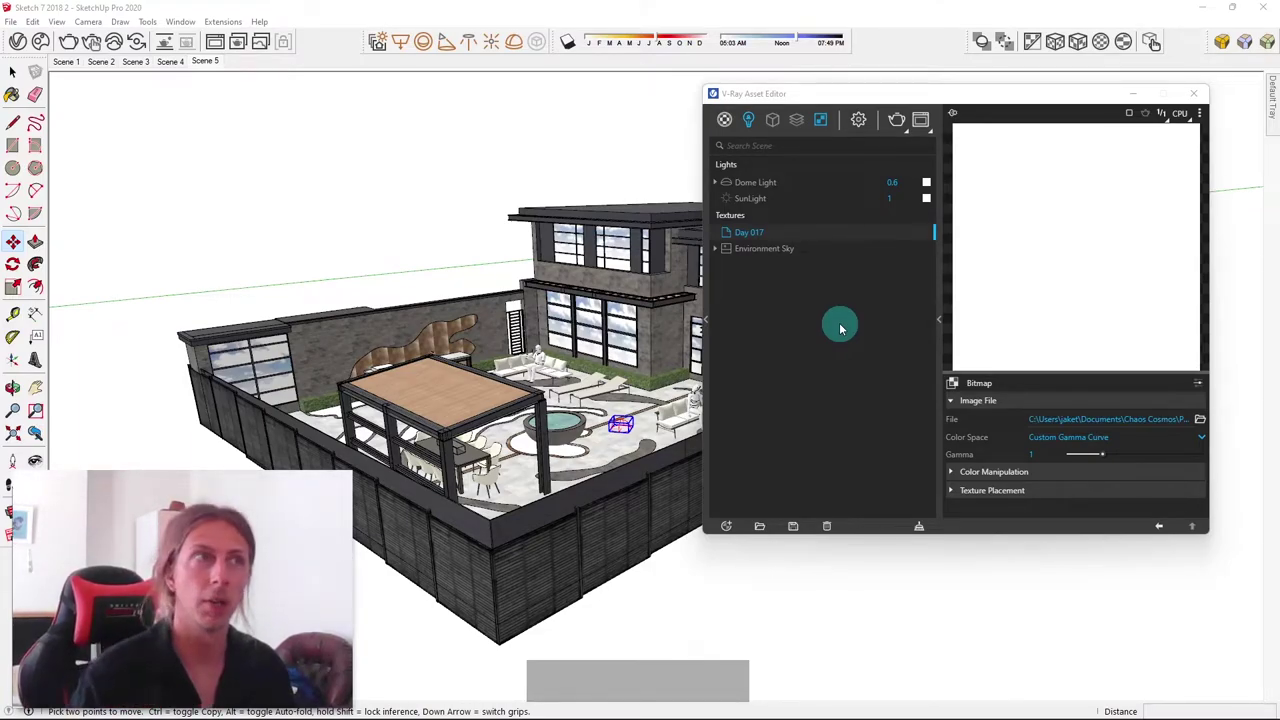
right_click(777, 233)
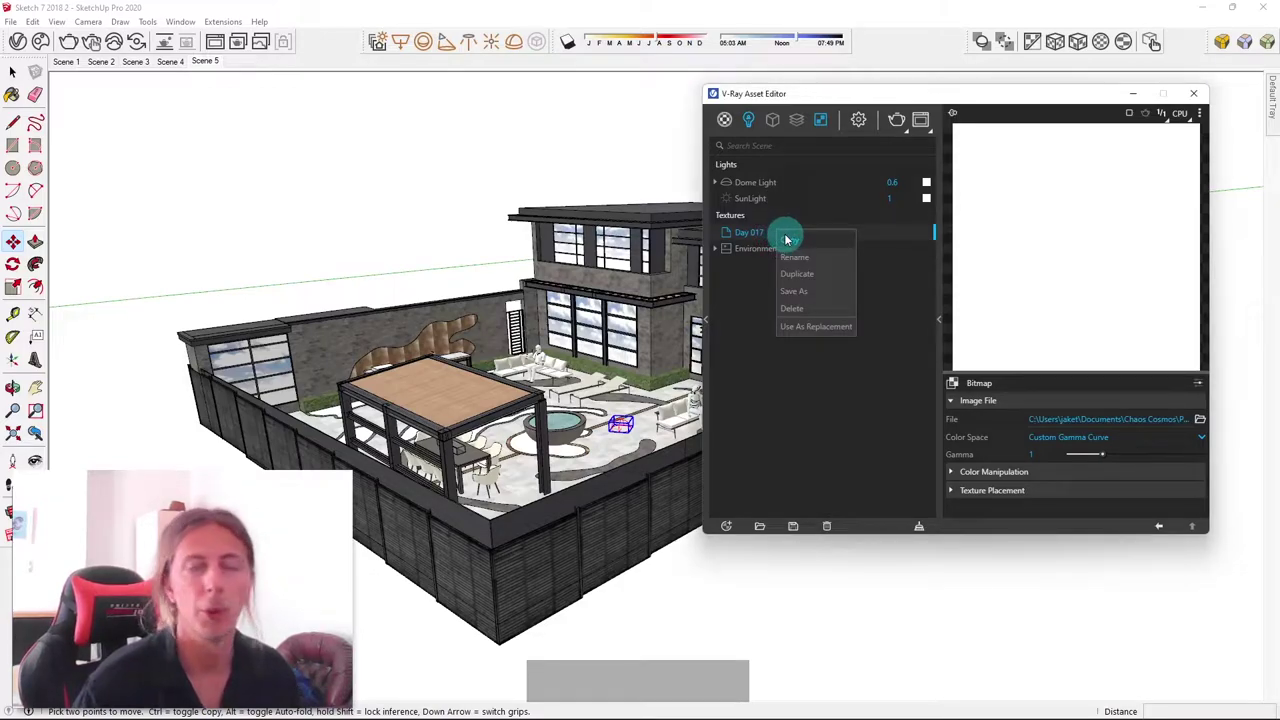
left_click(790, 252)
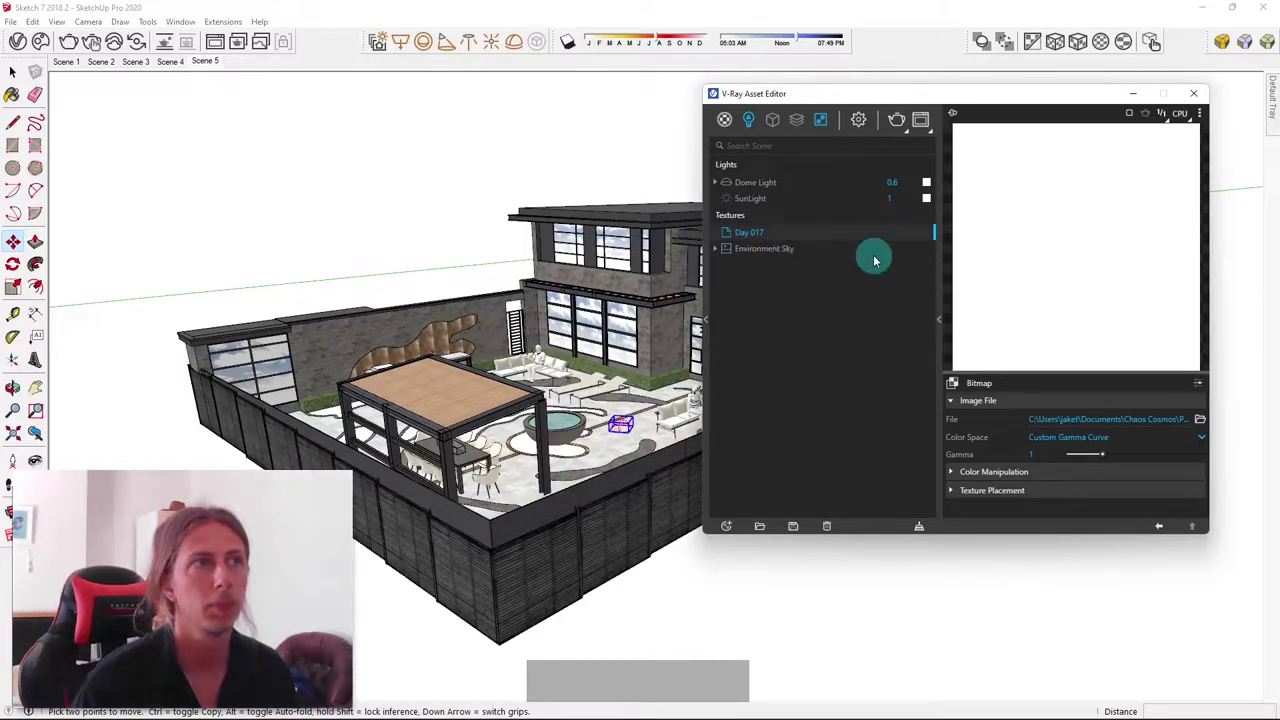
left_click(776, 190)
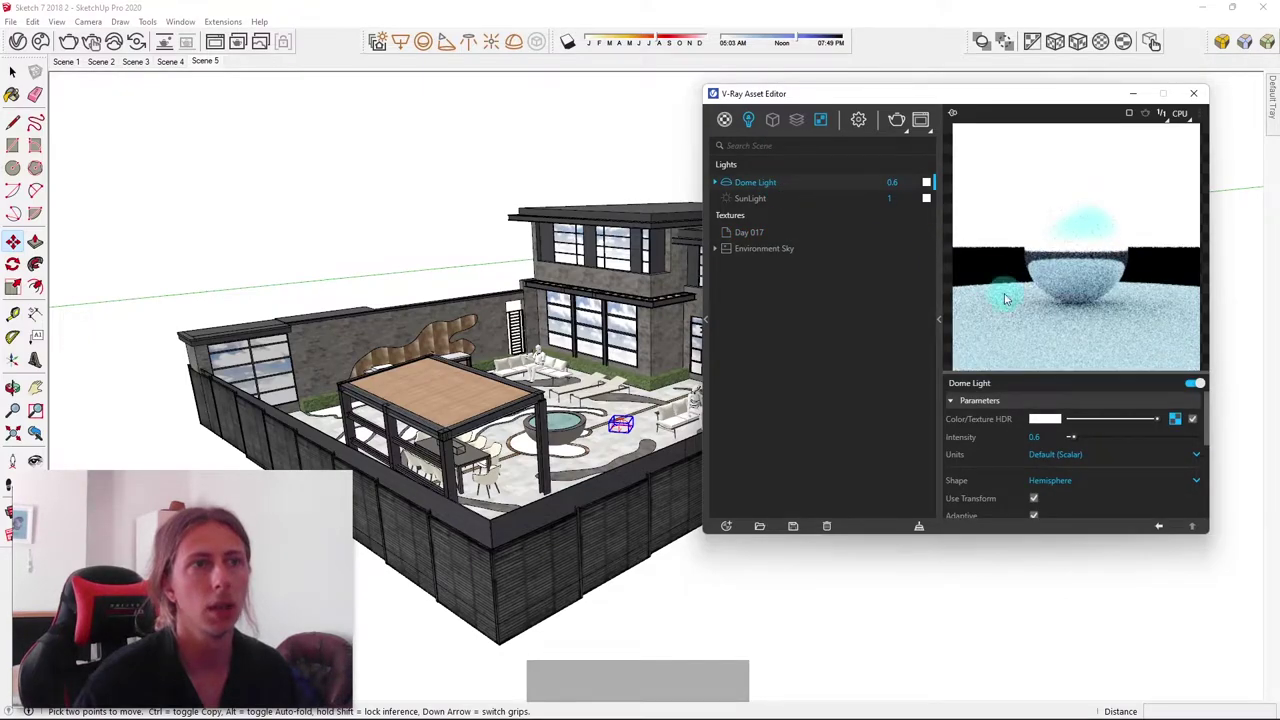
right_click(1176, 421)
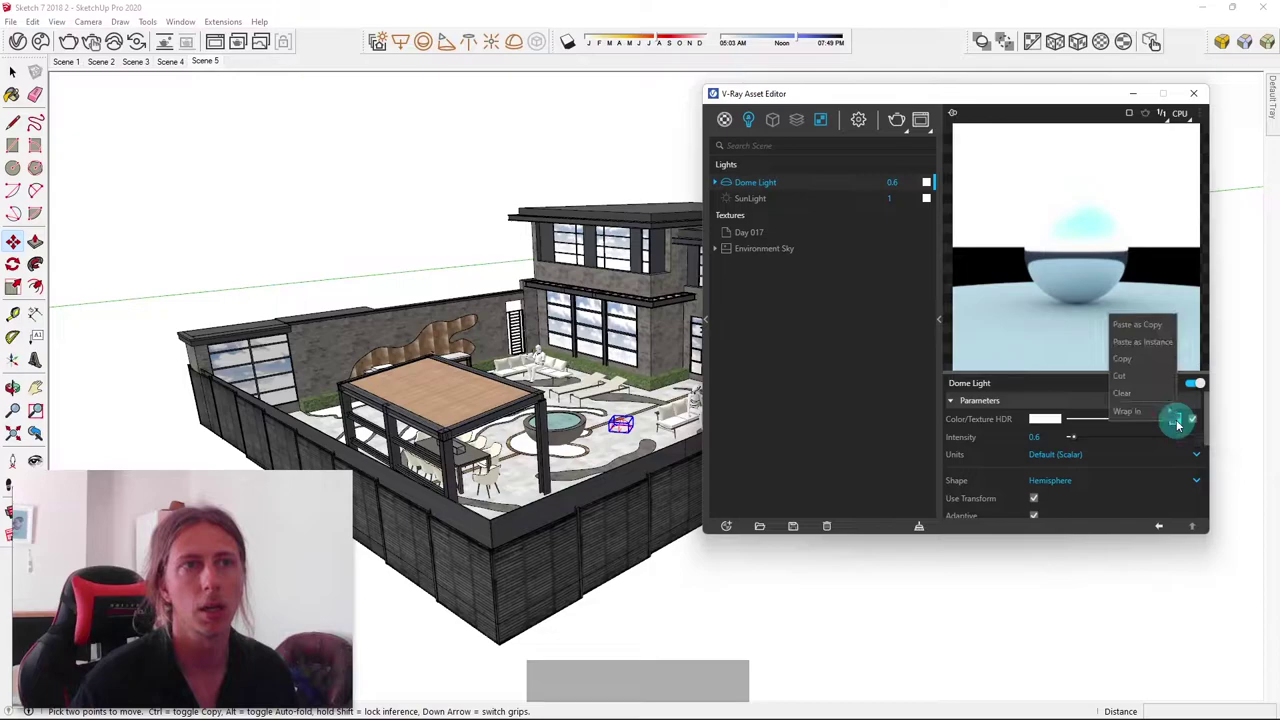
left_click(1160, 345)
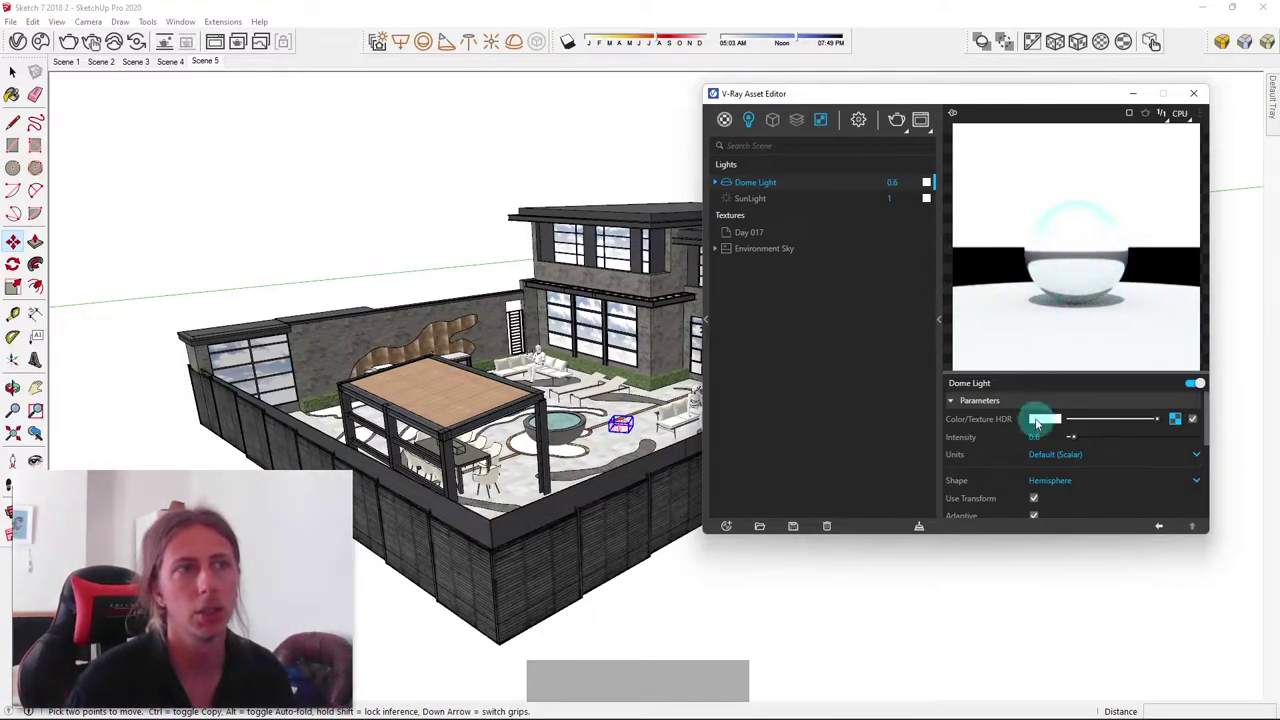
Examine the sky, house and patio lighting in the render with the Day 017 HDRI, and close the frame buffer
left_click_drag(1068, 440, 1066, 436)
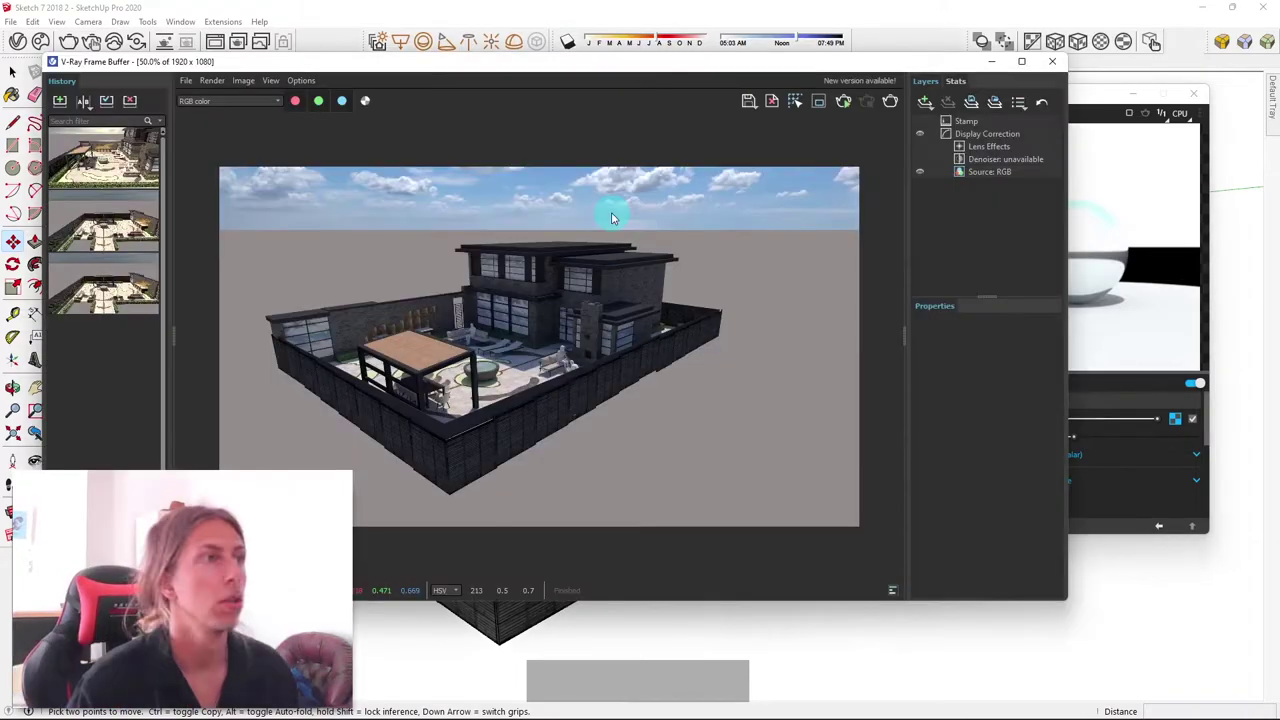
scroll(523, 329, "up", 4)
scroll(523, 329, "down", 4)
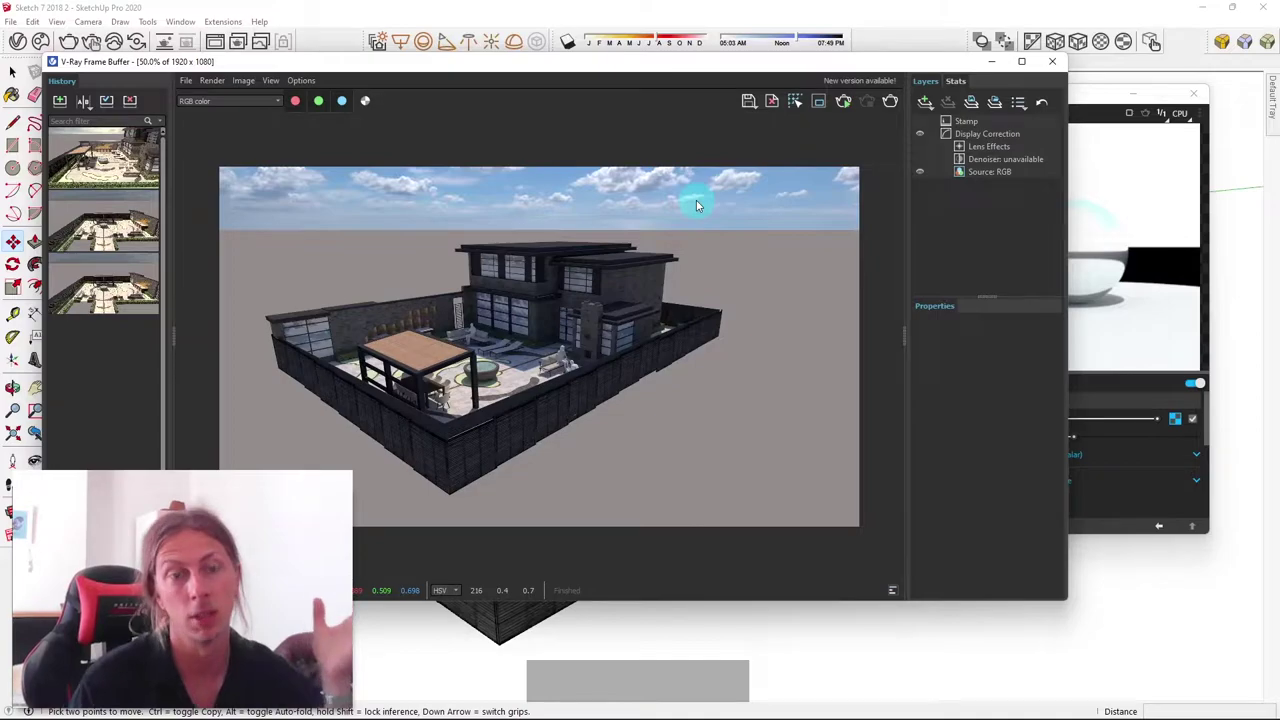
double_click(520, 370)
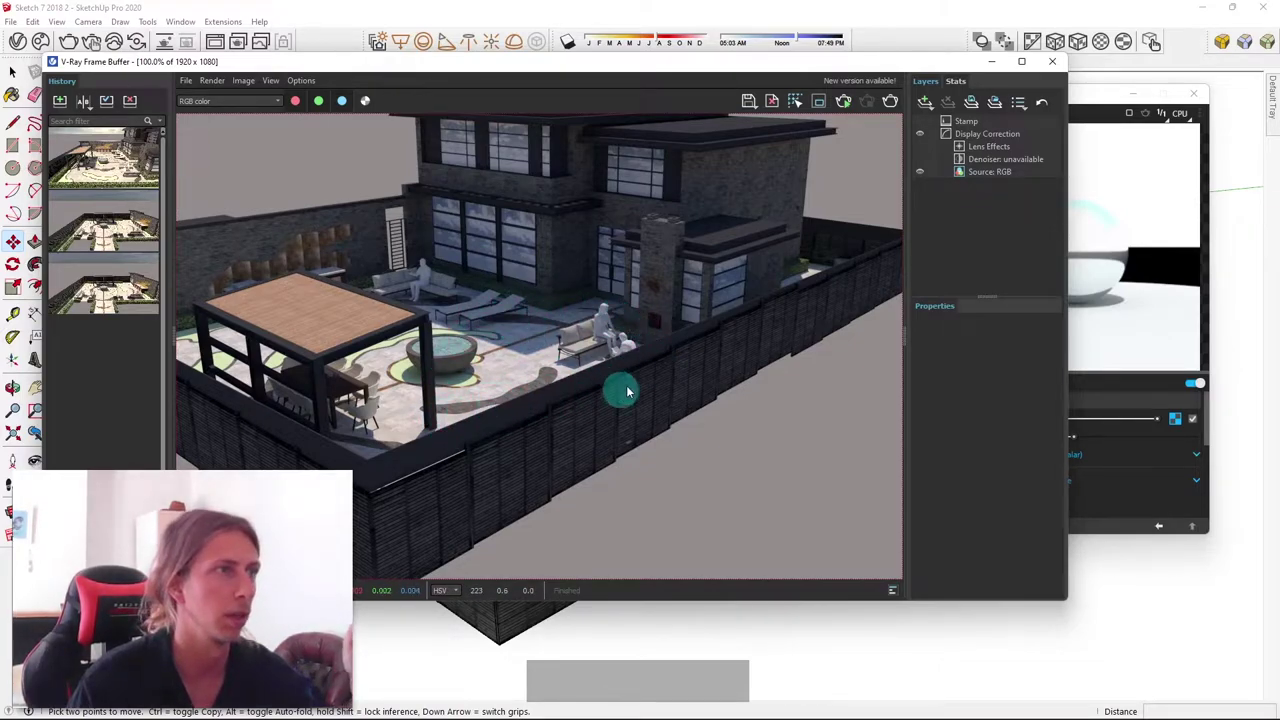
scroll(587, 348, "down", 1)
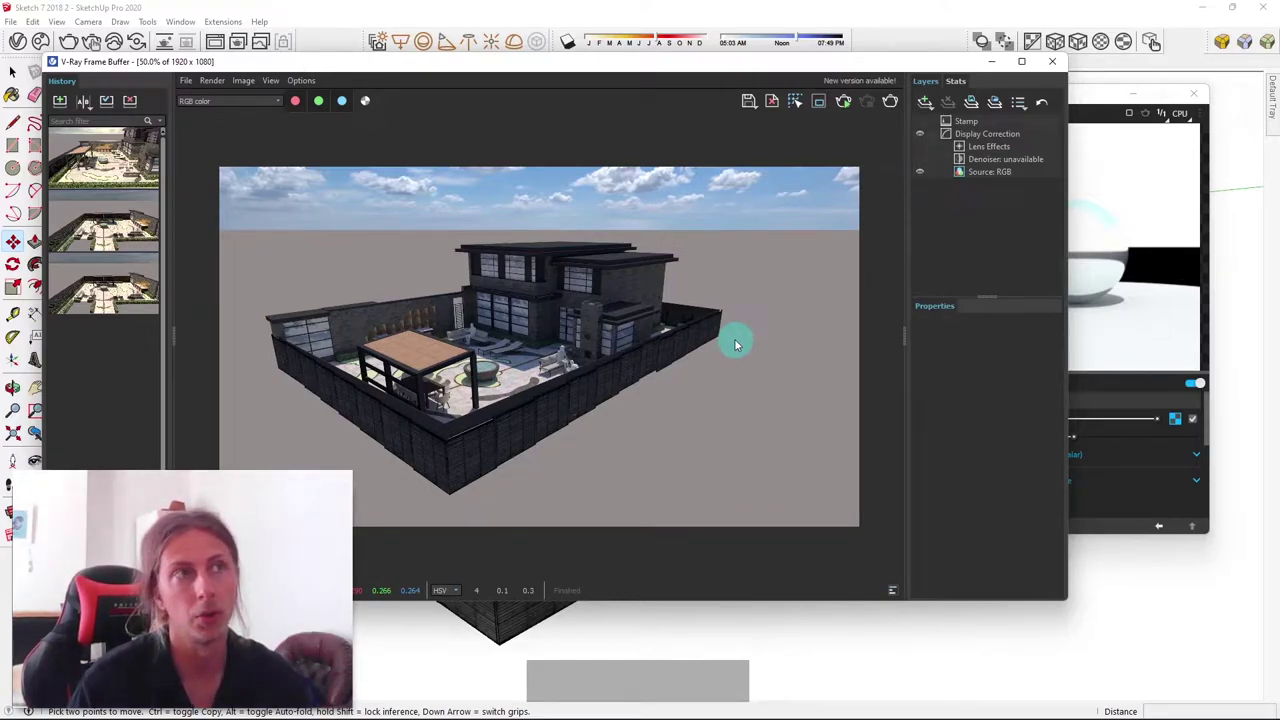
double_click(383, 397)
scroll(383, 397, "down", 3)
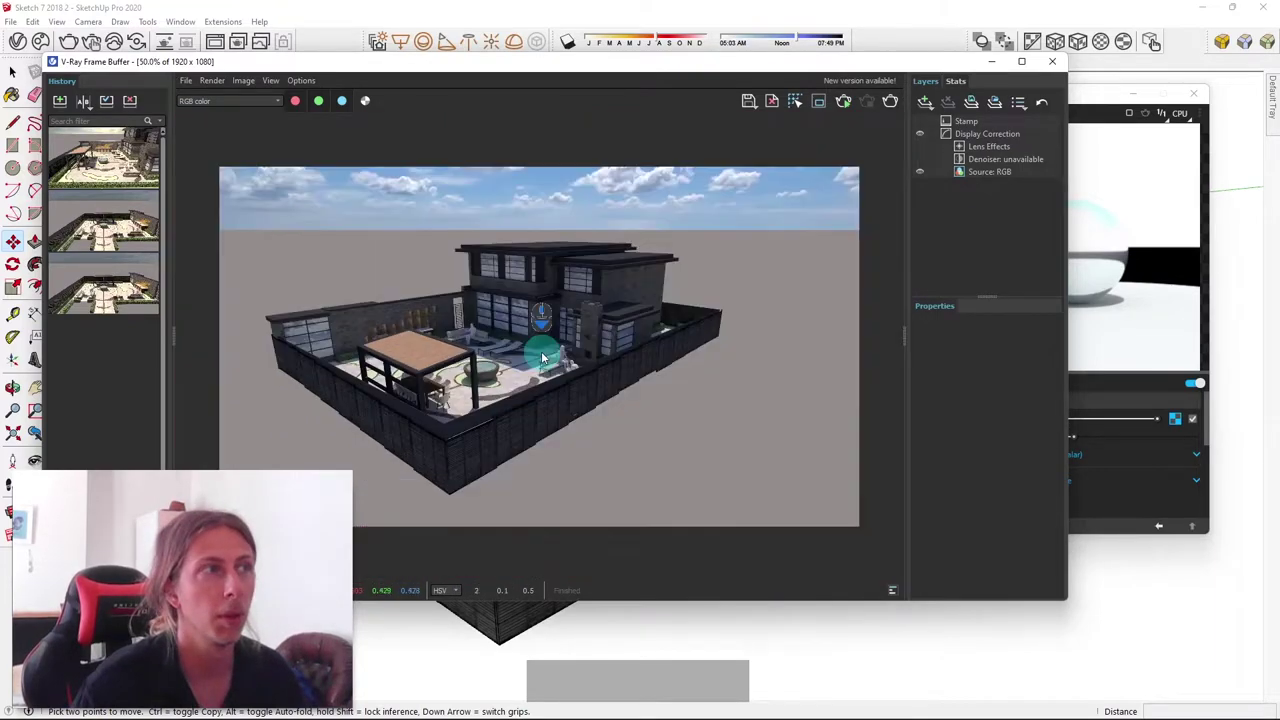
left_click(1054, 64)
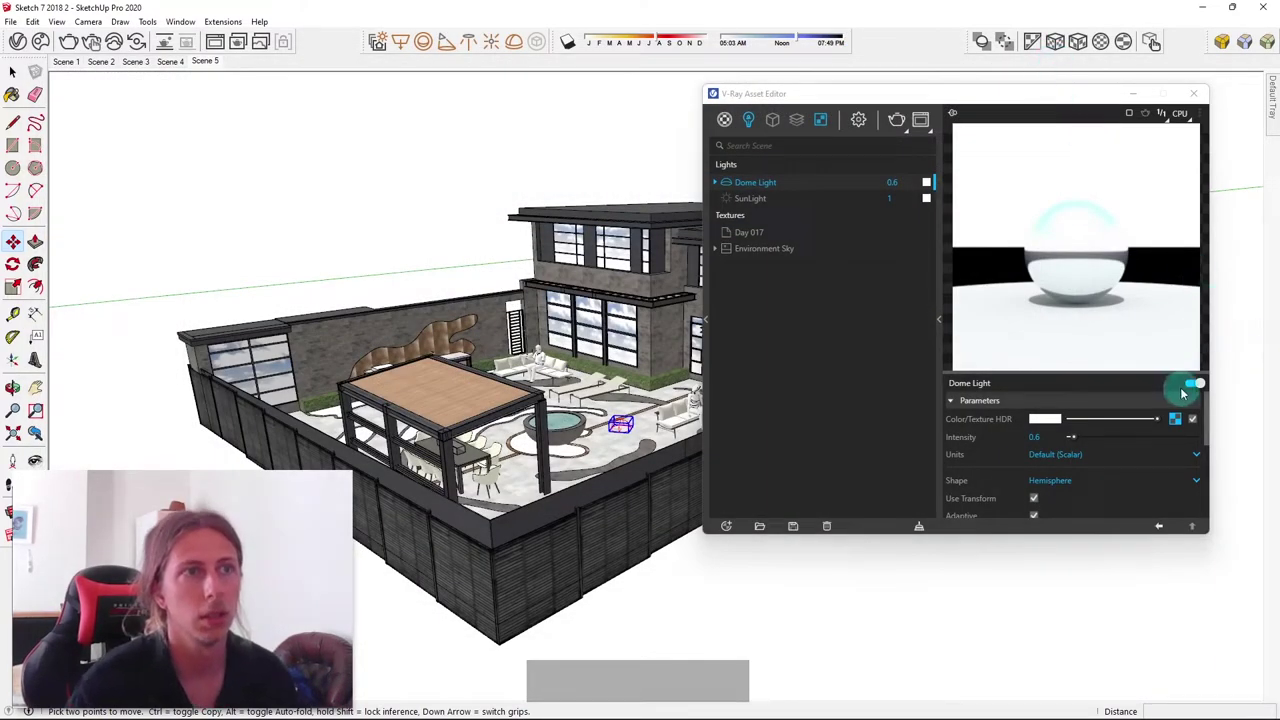
Set the dome light's intensity to 1 and rotate its gizmo around the vertical axis
left_click_drag(1071, 437, 1072, 437)
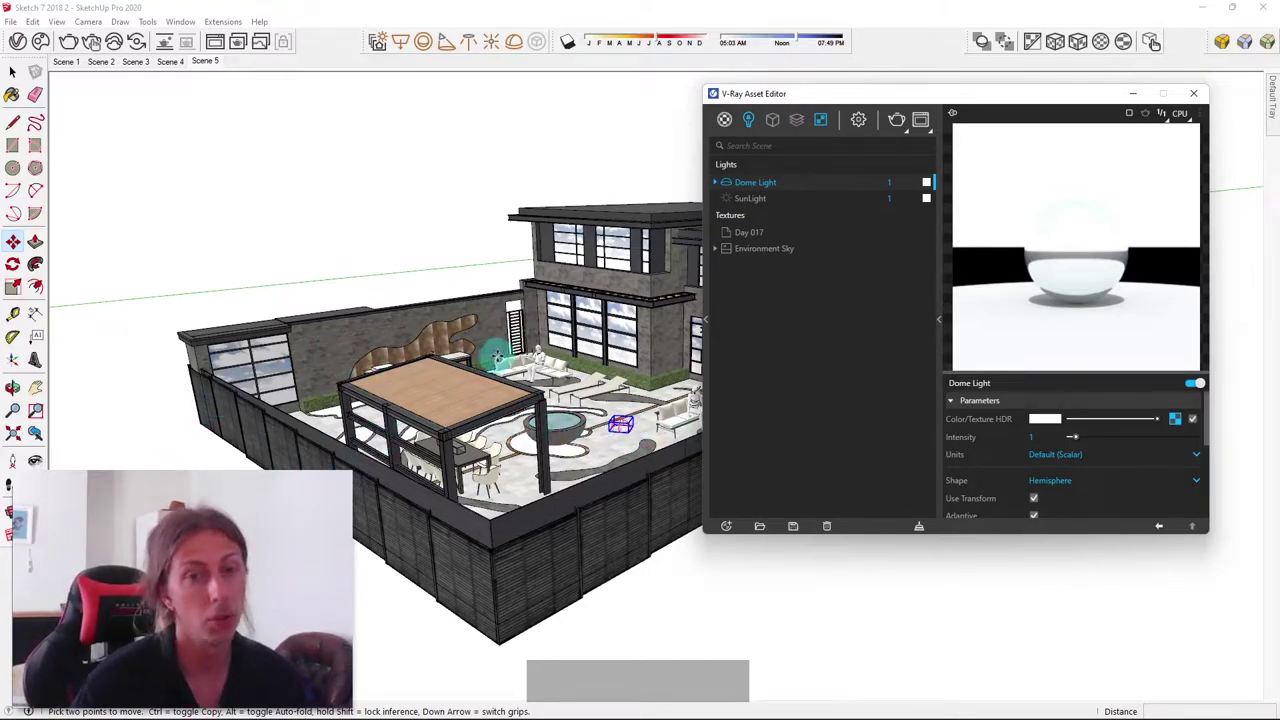
scroll(600, 440, "up", 10)
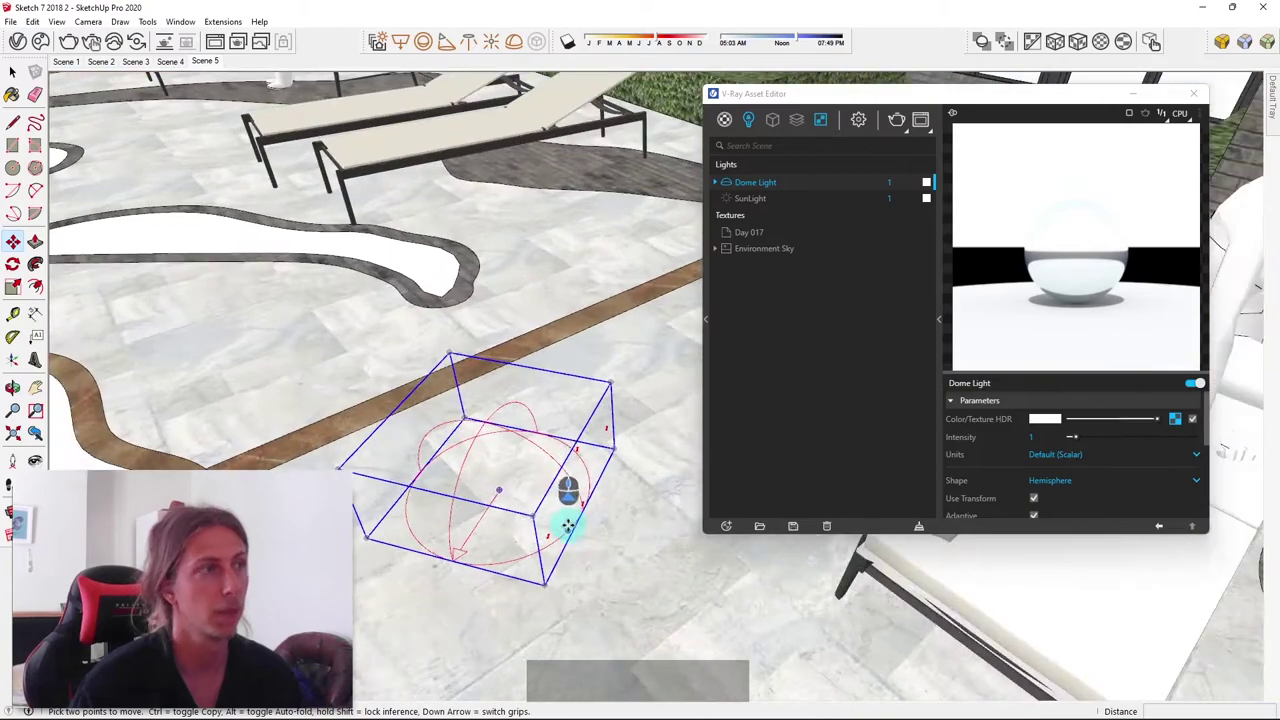
middle_click_drag(567, 489, 603, 486)
key("q")
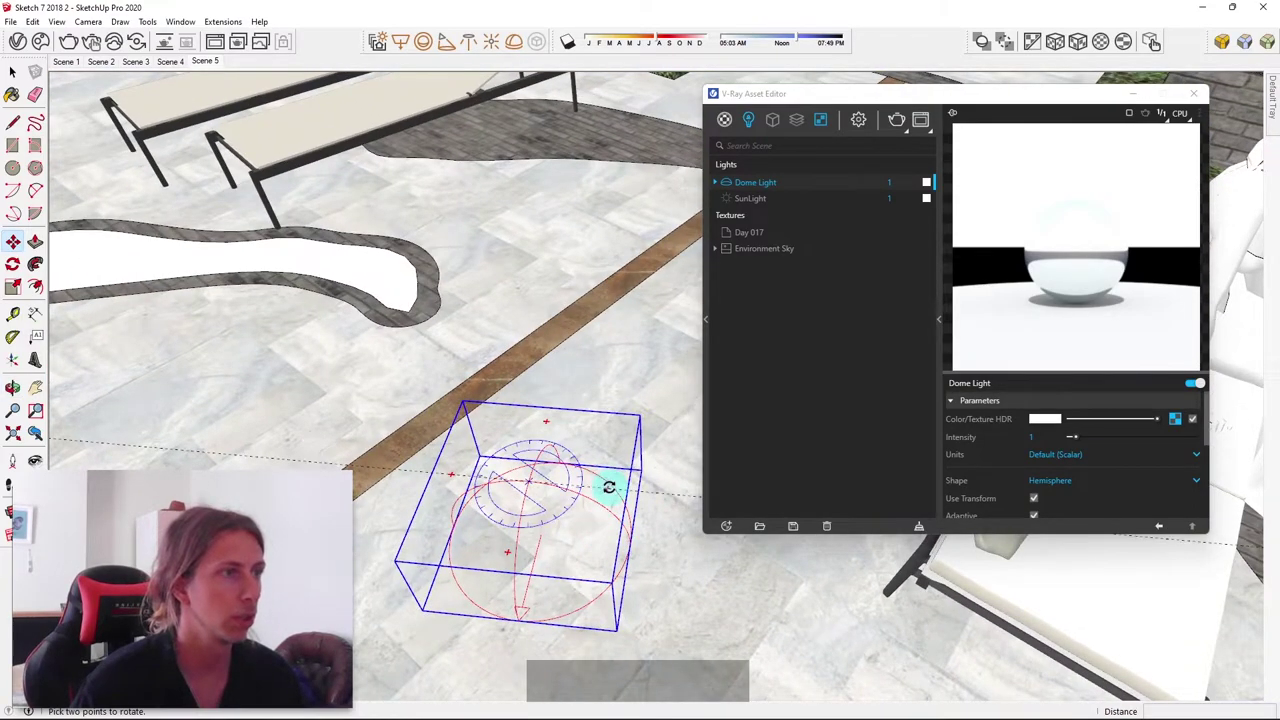
mouse_move(609, 487)
left_mouse_down()
mouse_move(631, 477)
mouse_move(551, 611)
mouse_move(473, 577)
mouse_move(457, 516)
mouse_move(551, 437)
mouse_move(443, 490)
mouse_move(452, 484)
left_mouse_up()
scroll(520, 430, "down", 10)
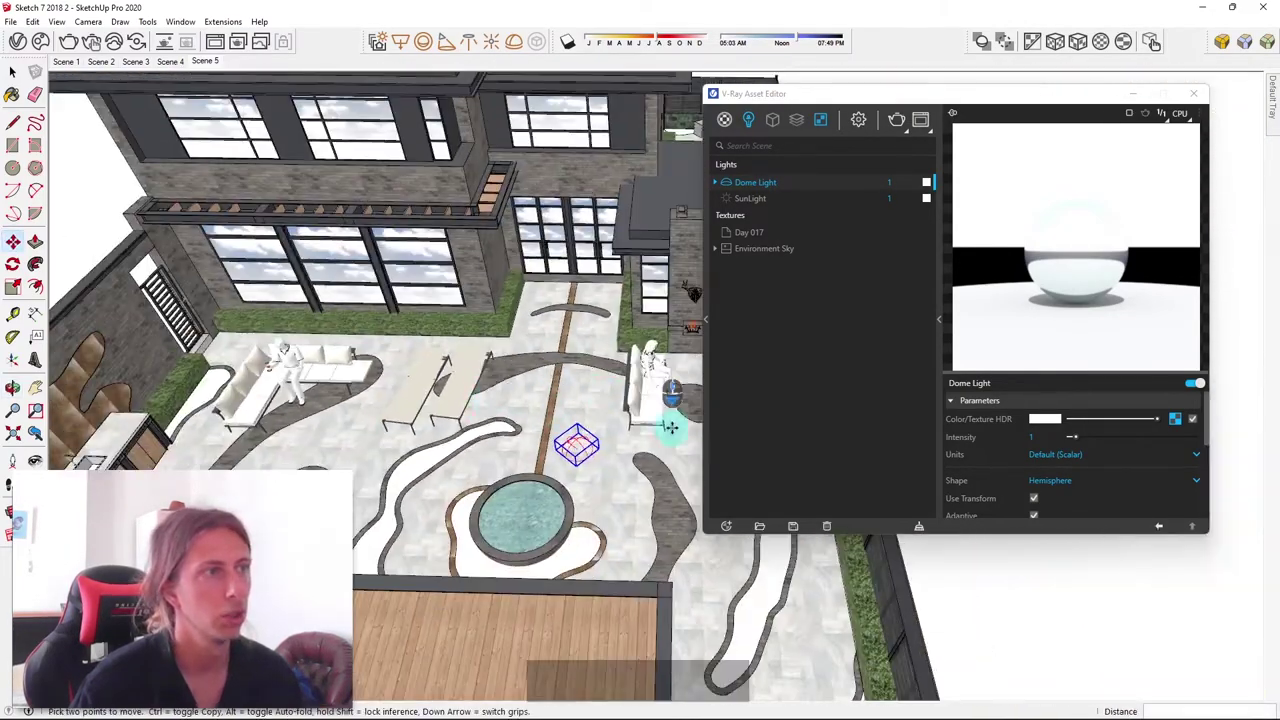
Review the dome light's shadow and Affect options, and reframe the house and courtyard from the pergola corner for a new render
scroll(670, 427, "up", 5)
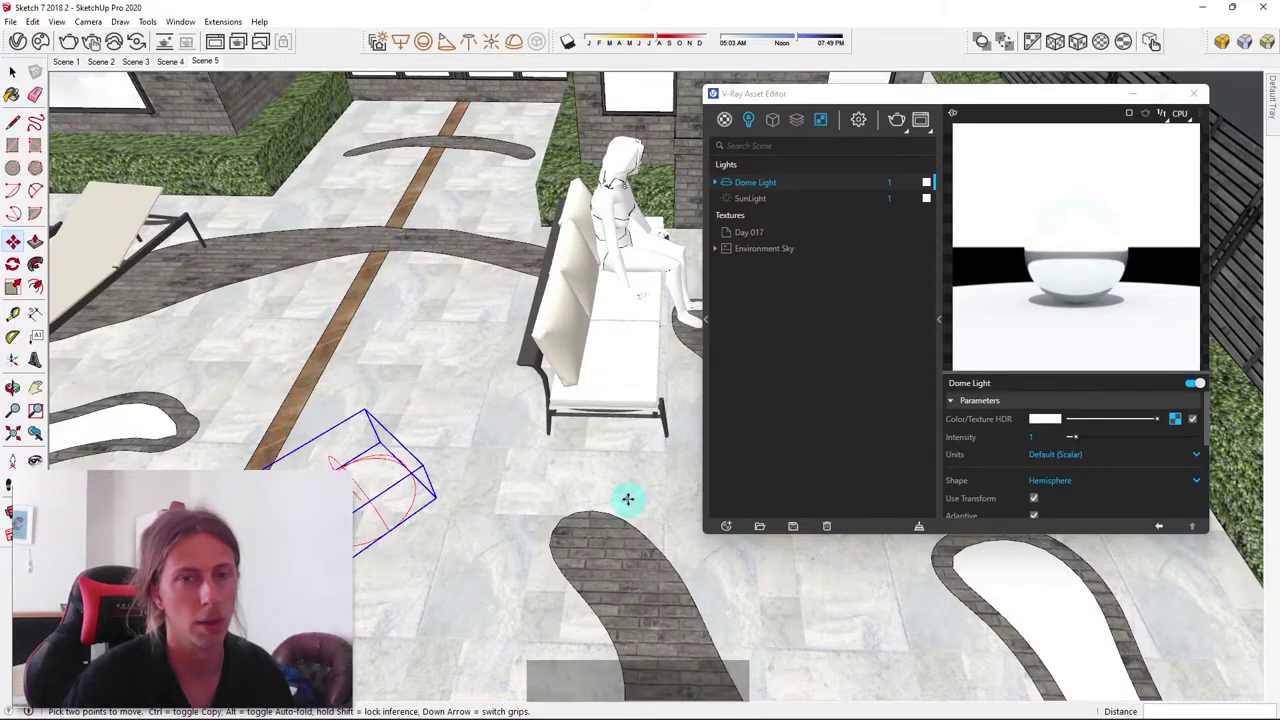
scroll(628, 495, "down", 5)
scroll(639, 470, "down", 10)
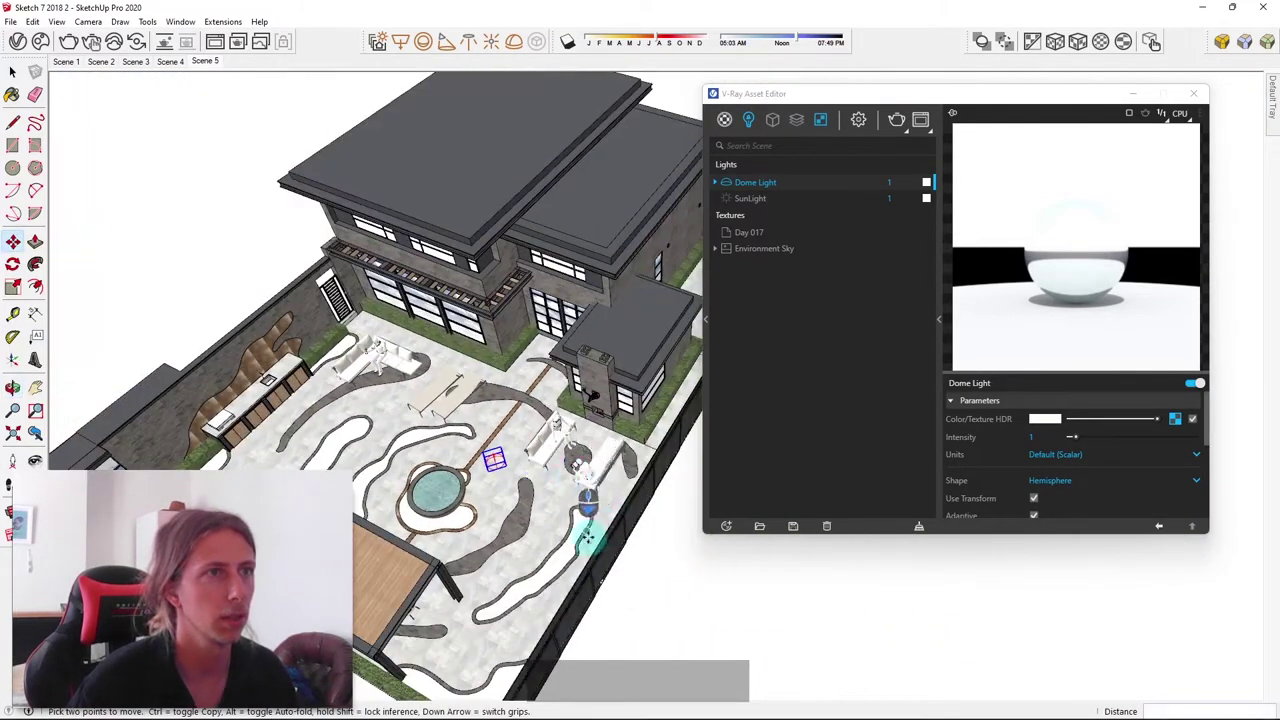
mouse_move(586, 520)
middle_mouse_down()
mouse_move(431, 470)
mouse_move(571, 494)
mouse_move(529, 429)
middle_mouse_up()
key("m")
scroll(1036, 455, "down", 2)
scroll(1040, 455, "down", 4)
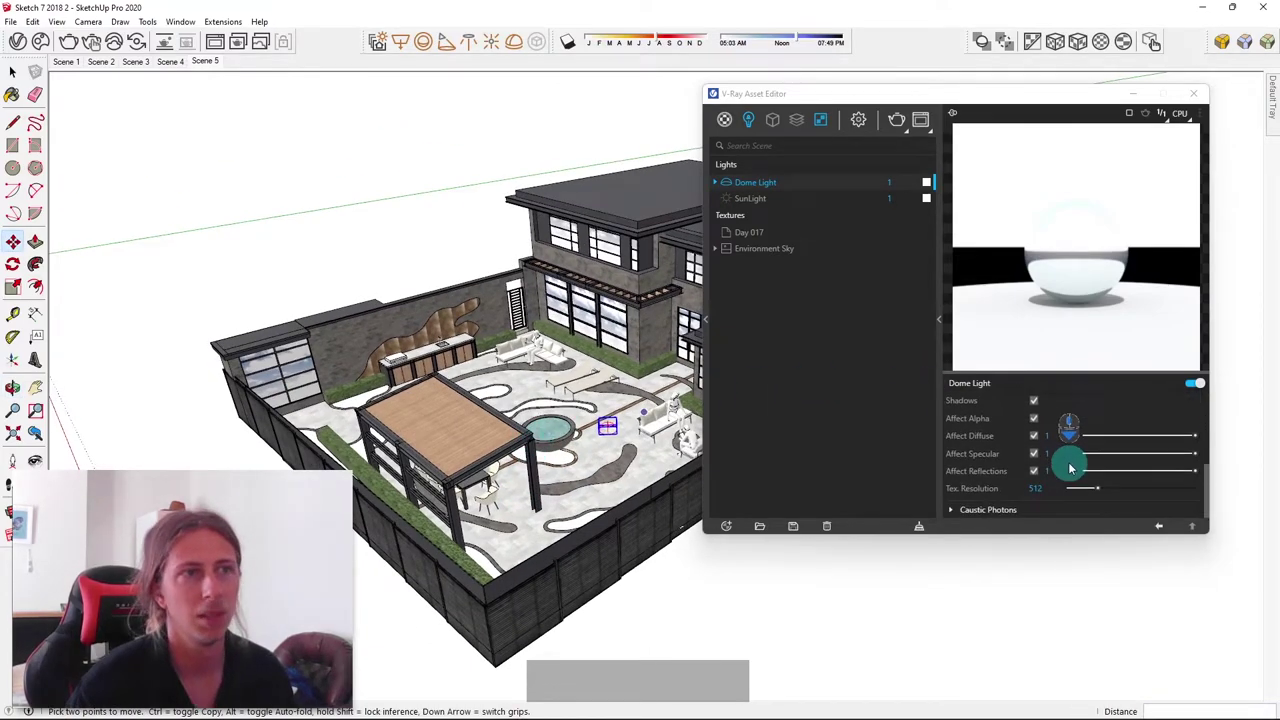
scroll(1066, 462, "up", 3)
scroll(1068, 467, "up", 3)
mouse_move(690, 340)
middle_mouse_down()
mouse_move(738, 302)
mouse_move(665, 330)
mouse_move(600, 303)
mouse_move(605, 330)
mouse_move(663, 323)
mouse_move(623, 323)
mouse_move(651, 334)
mouse_move(600, 350)
mouse_move(415, 345)
middle_mouse_up()
key("m")
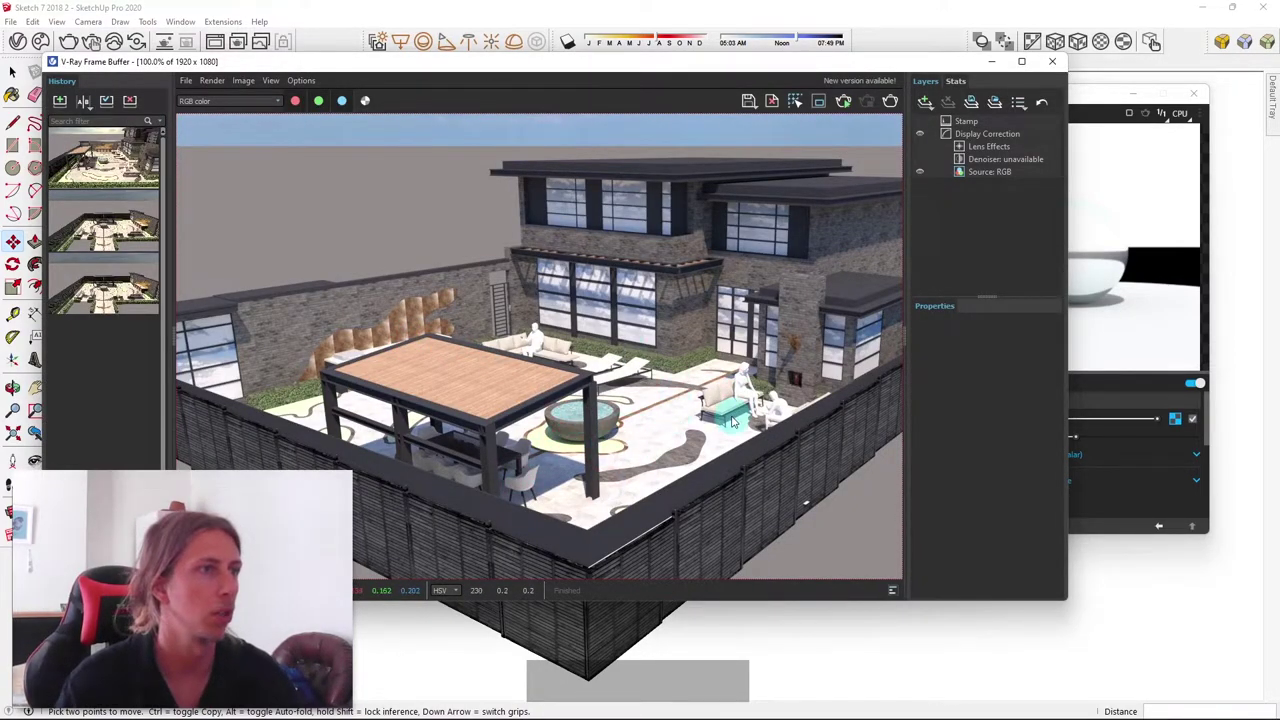
Examine the shadows and brightness around the patio, seating and pergola in the new render
scroll(712, 437, "up", 1)
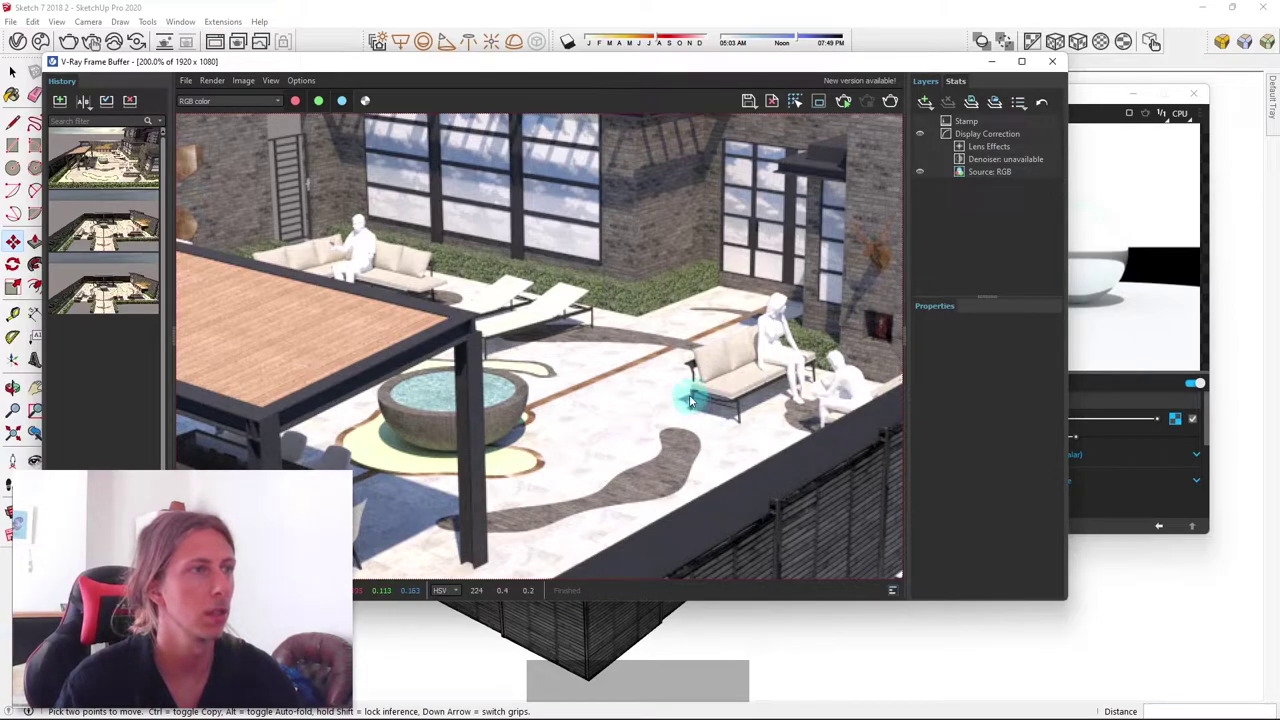
scroll(682, 398, "down", 3)
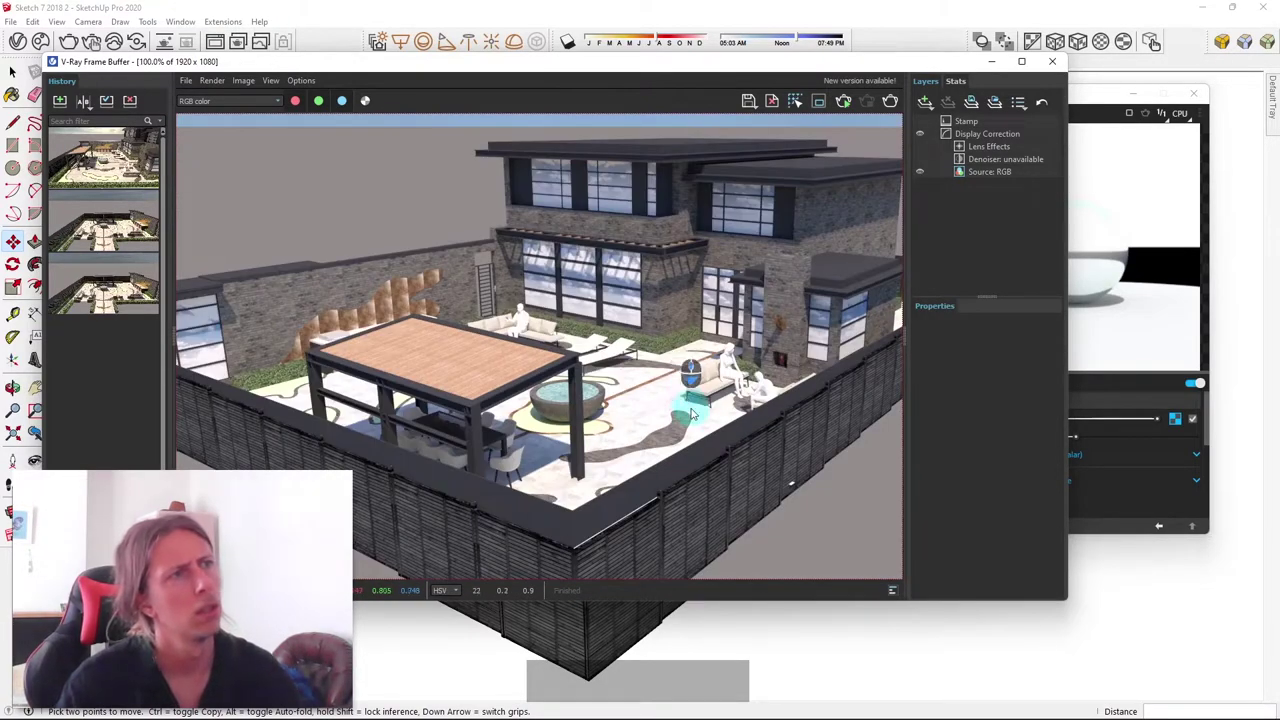
scroll(683, 372, "up", 3)
scroll(682, 368, "down", 1)
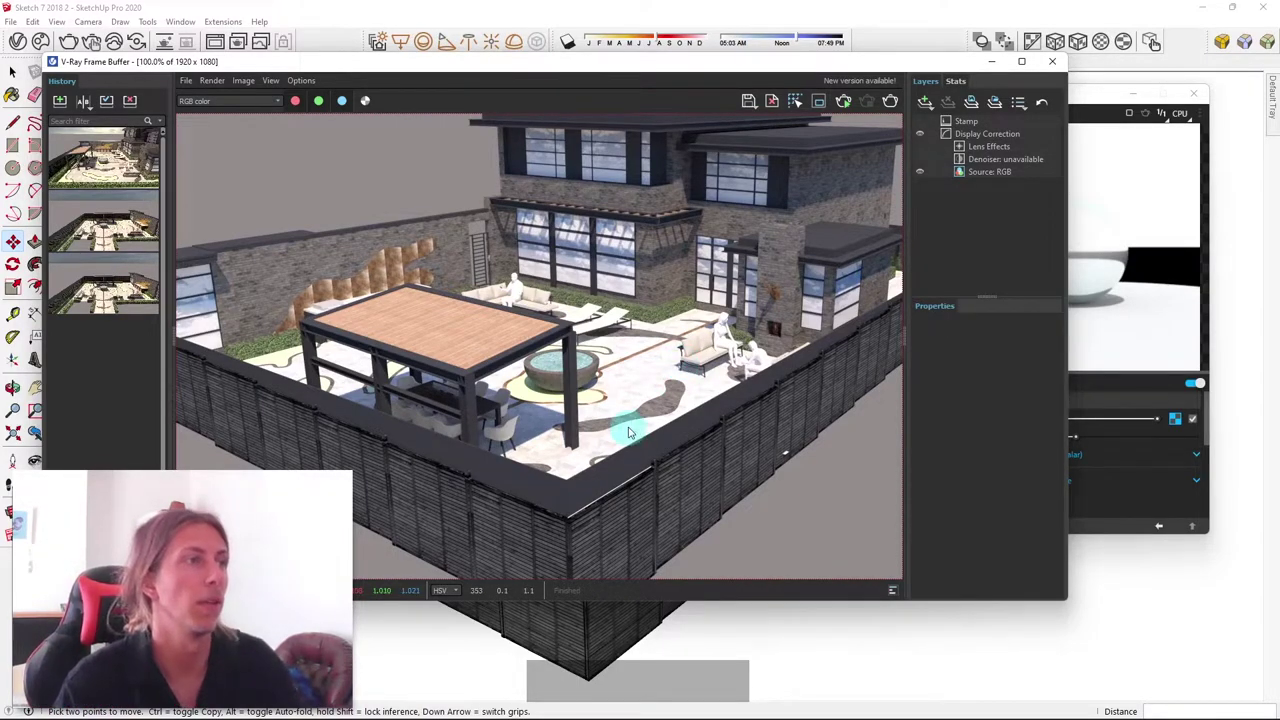
scroll(628, 428, "up", 2)
scroll(548, 397, "down", 2)
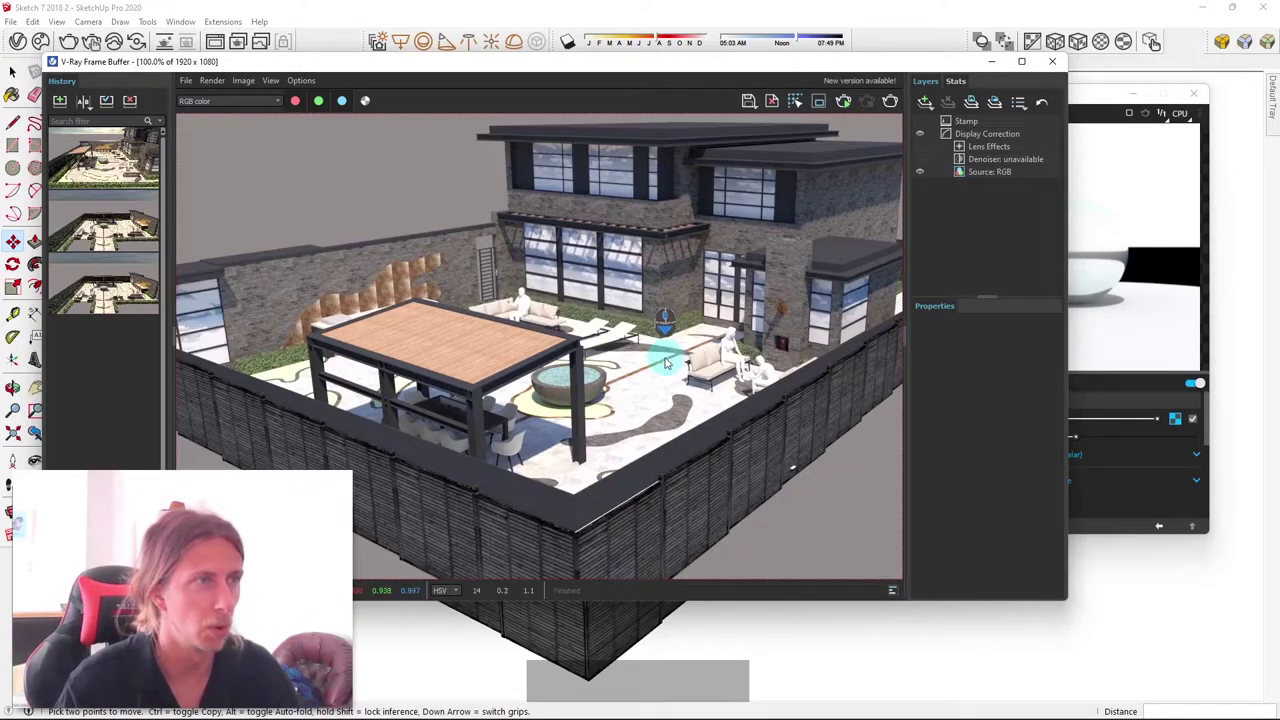
Add an Exposure correction layer to the render, setting exposure to -0.033 and highlight burn to 0.914
scroll(655, 408, "down", 1)
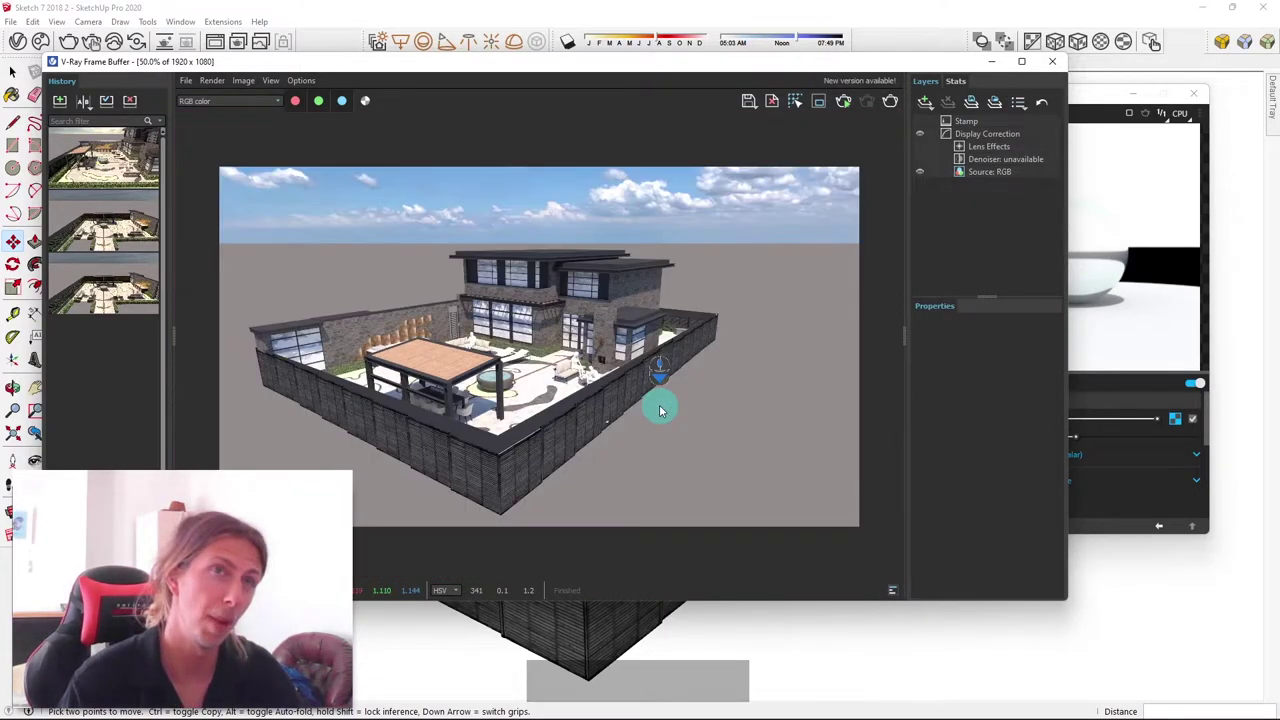
left_click(925, 101)
left_click(945, 212)
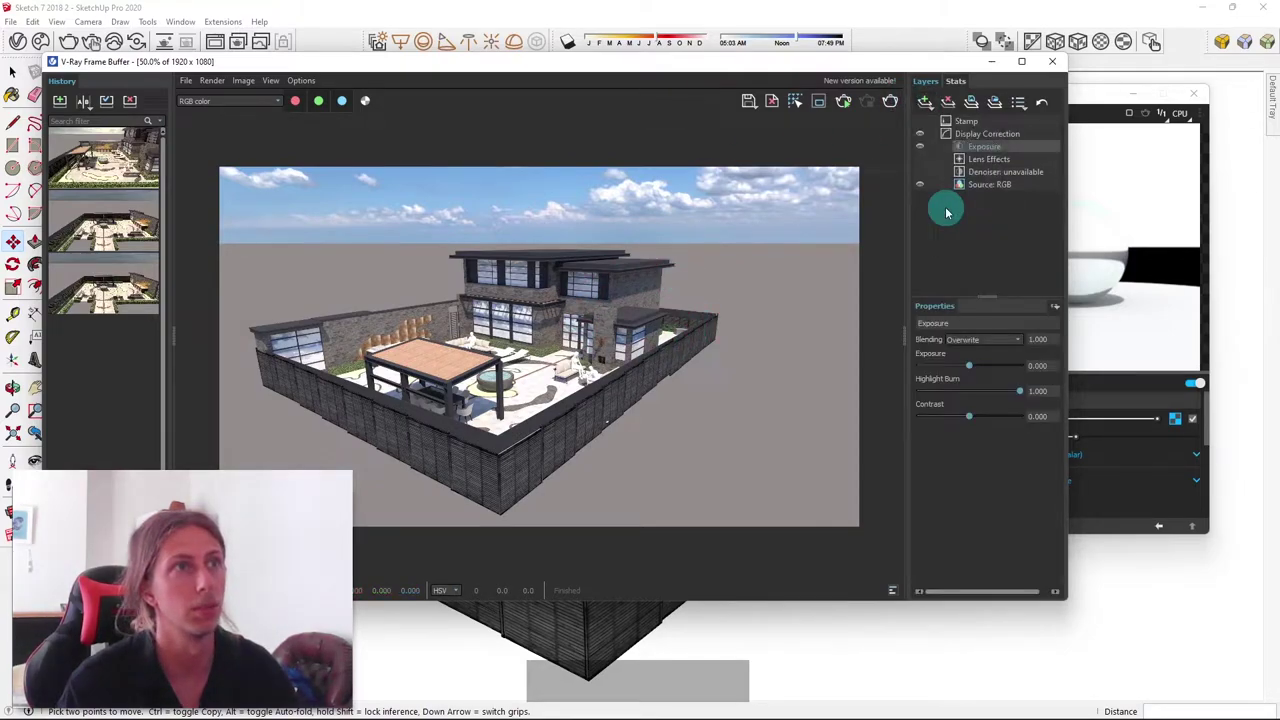
left_click_drag(969, 370, 1011, 391)
Examine the corrected highlights on the patio, pergola and house walls, and close the frame buffer
scroll(480, 400, "up", 2)
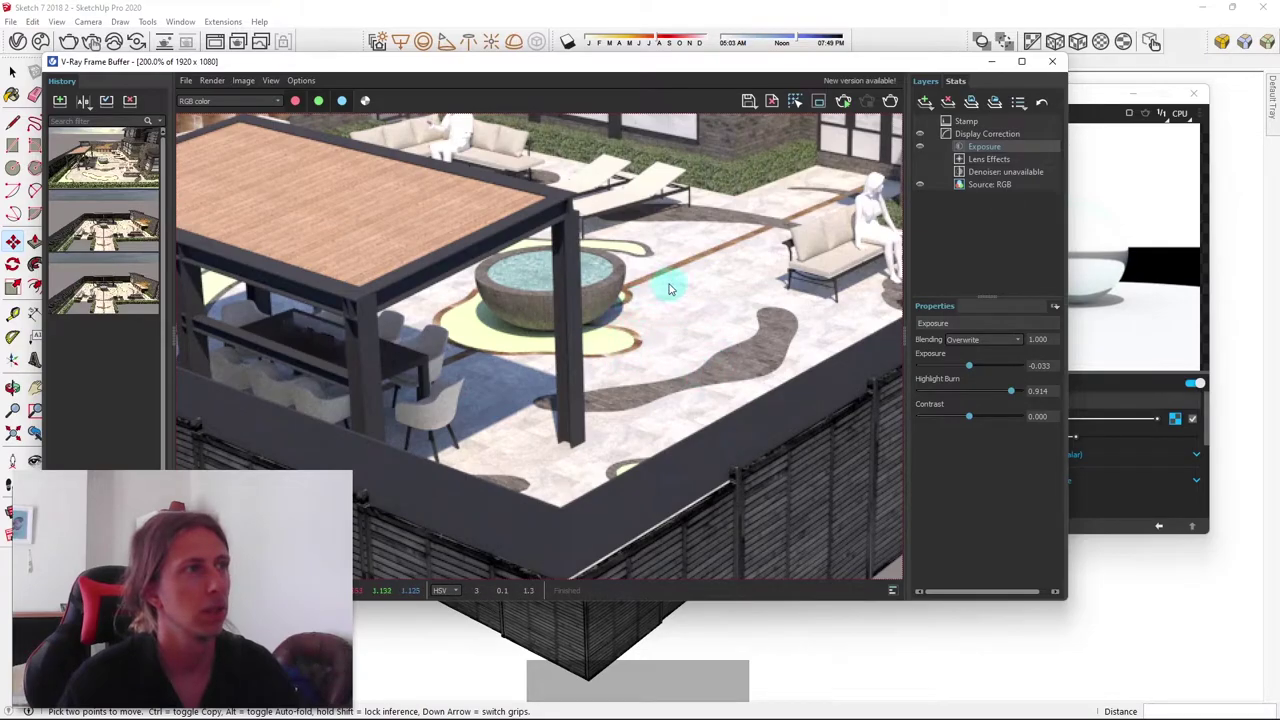
scroll(644, 362, "down", 2)
scroll(440, 330, "up", 2)
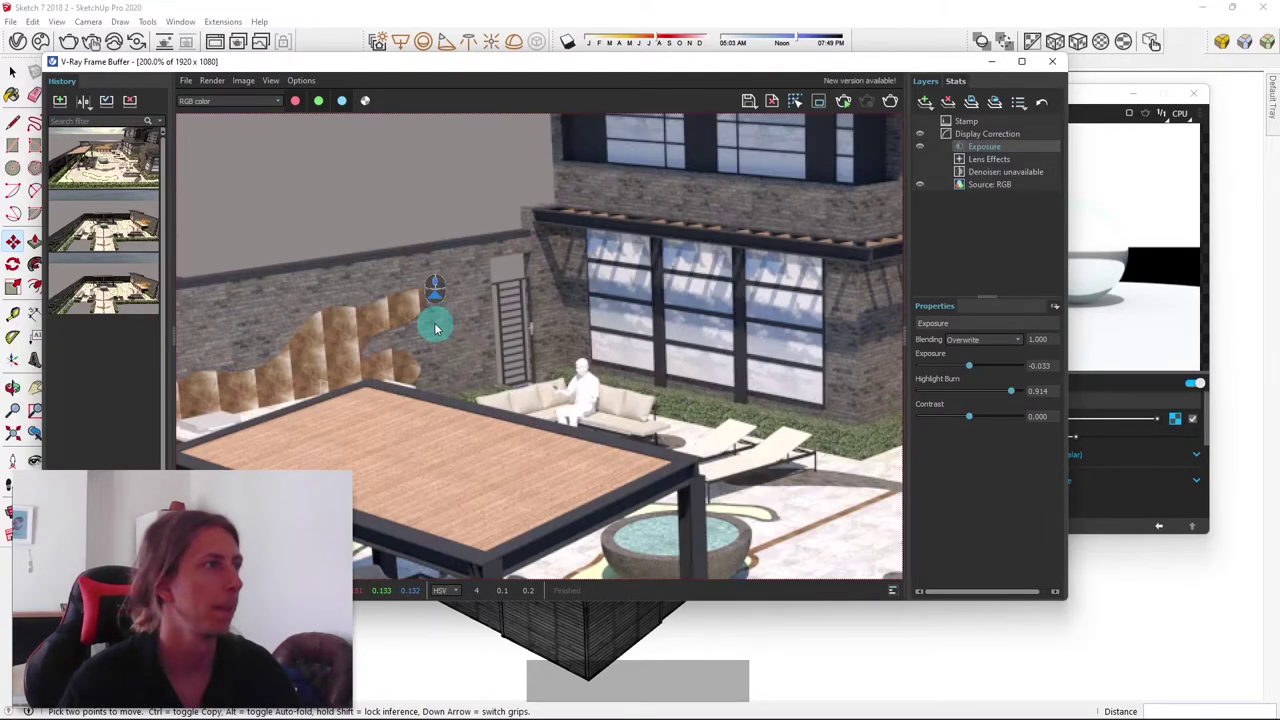
scroll(440, 312, "down", 1)
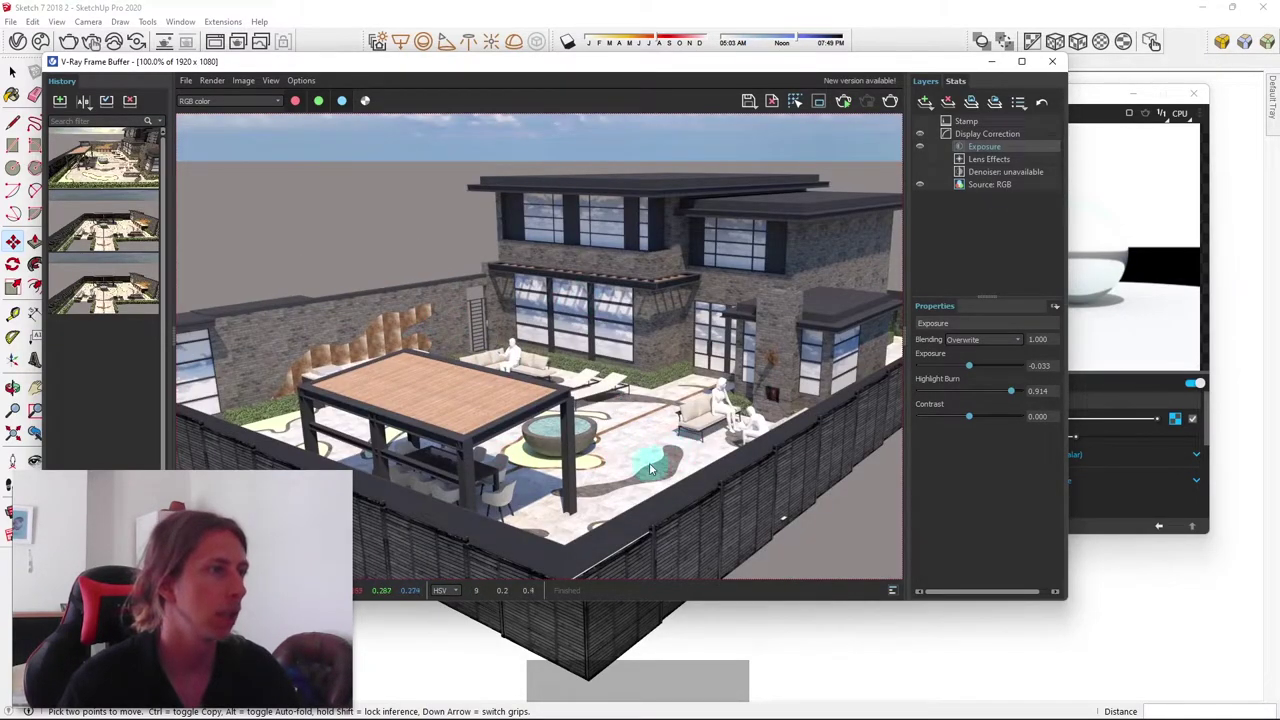
scroll(624, 425, "down", 1)
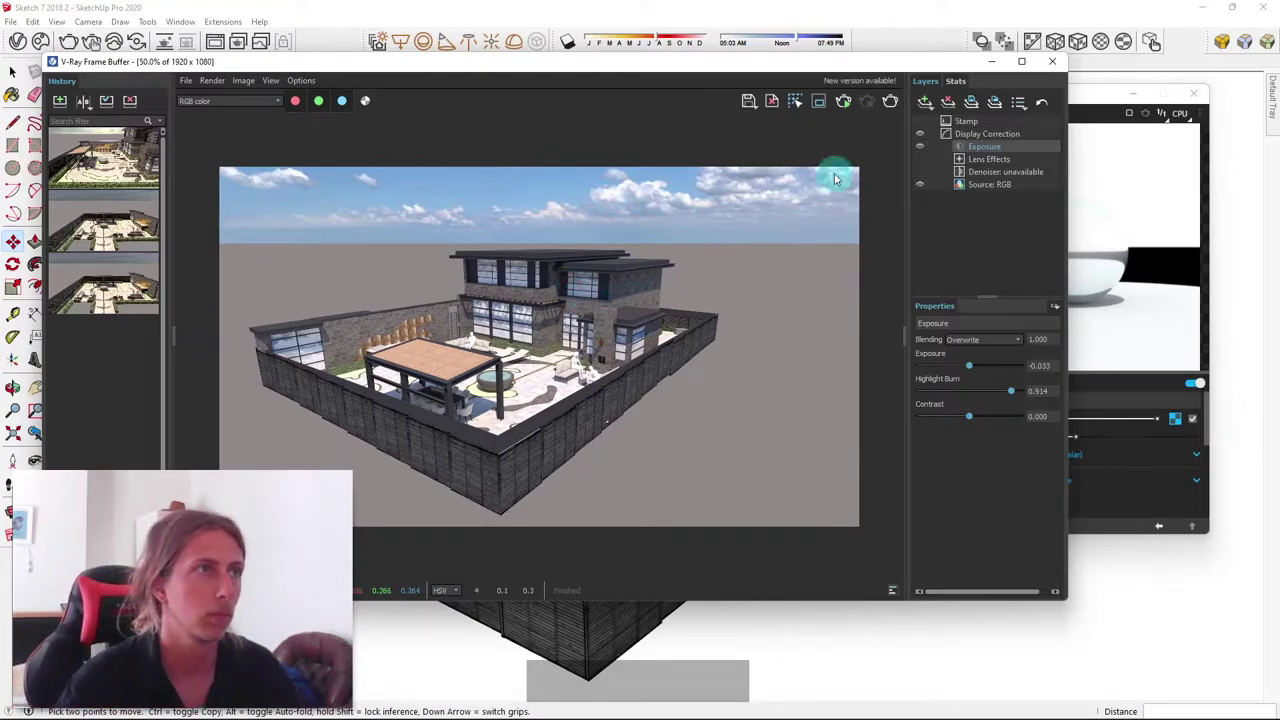
left_click(1052, 61)
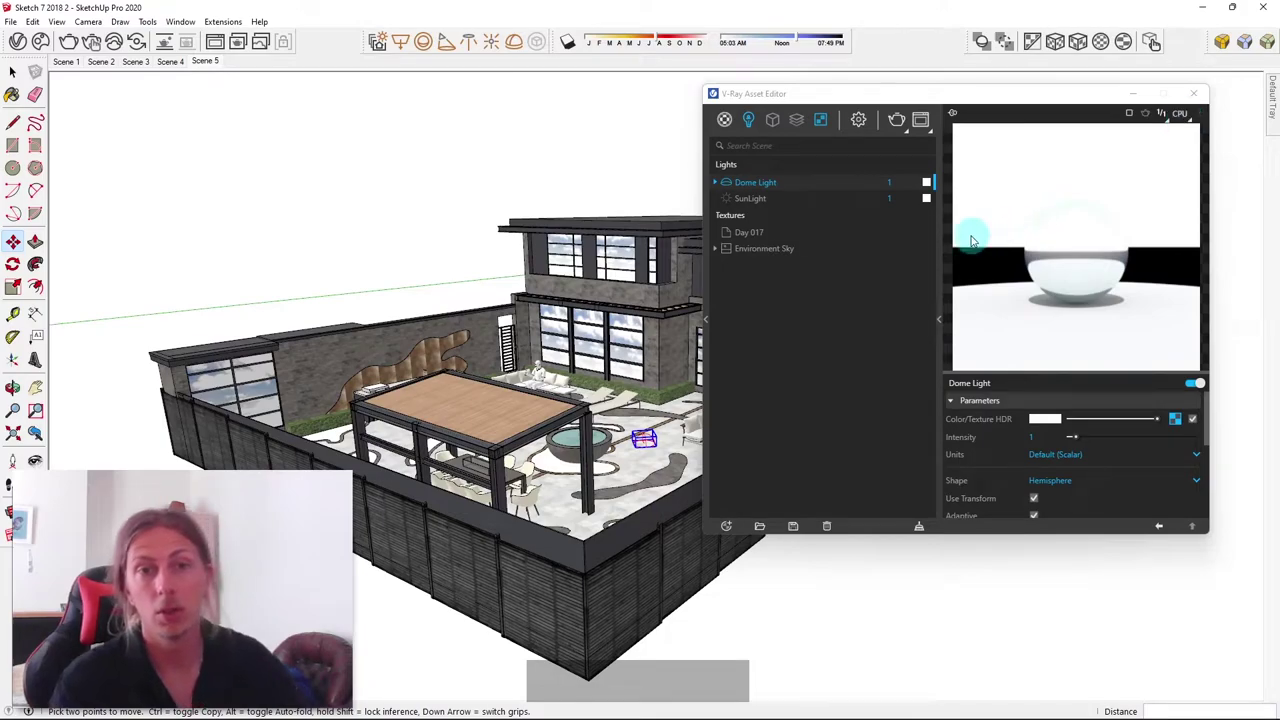
Import the Sunset 020 HDRI from the Chaos Cosmos library into the scene
left_click(41, 41)
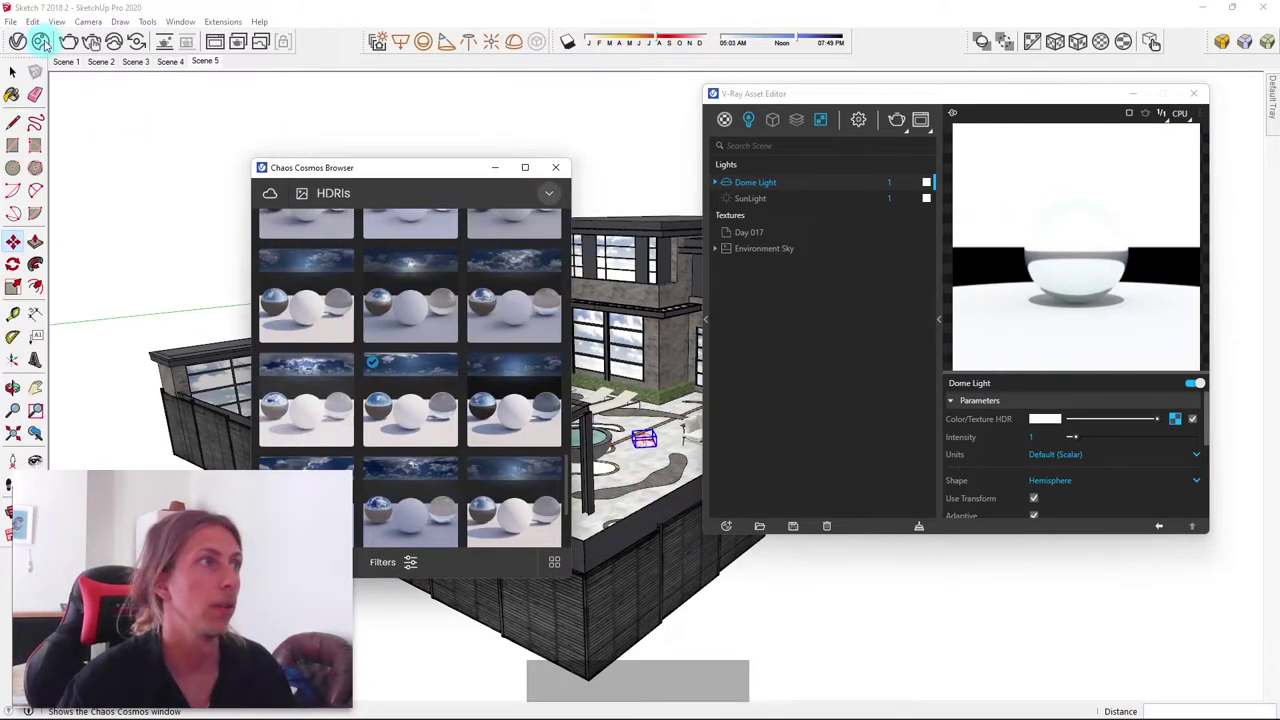
scroll(510, 400, "down", 3)
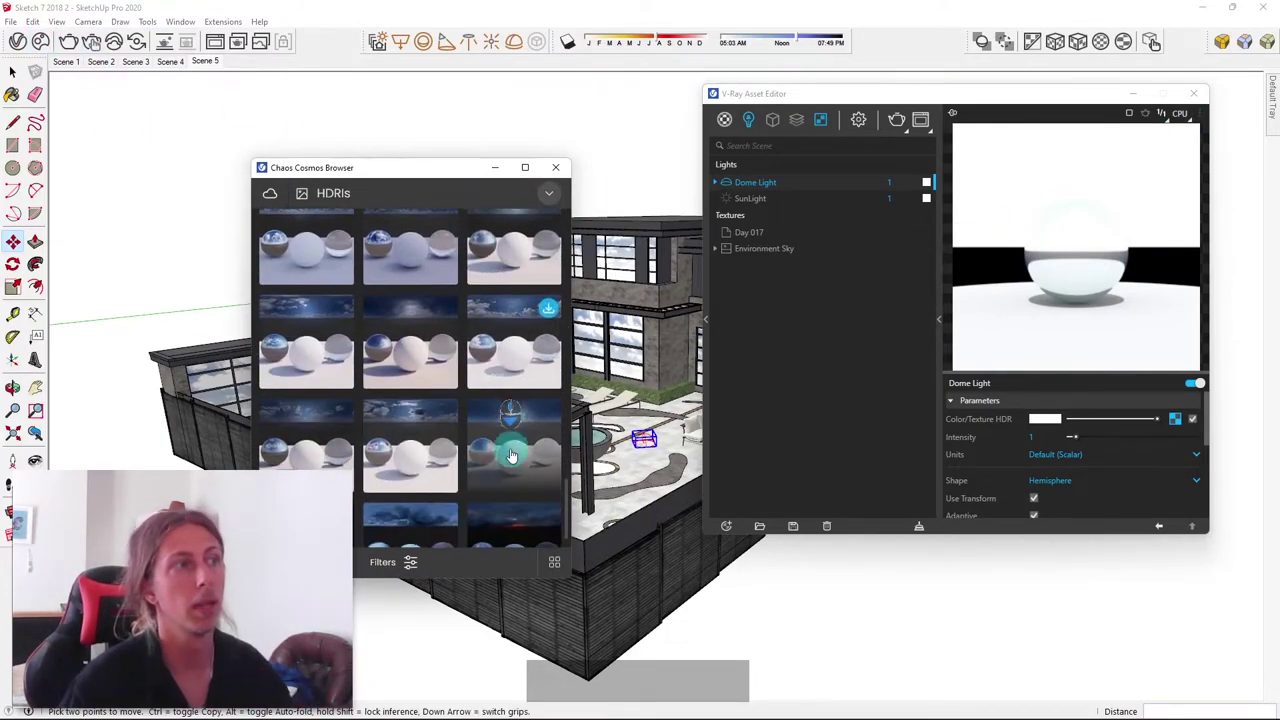
scroll(515, 440, "down", 3)
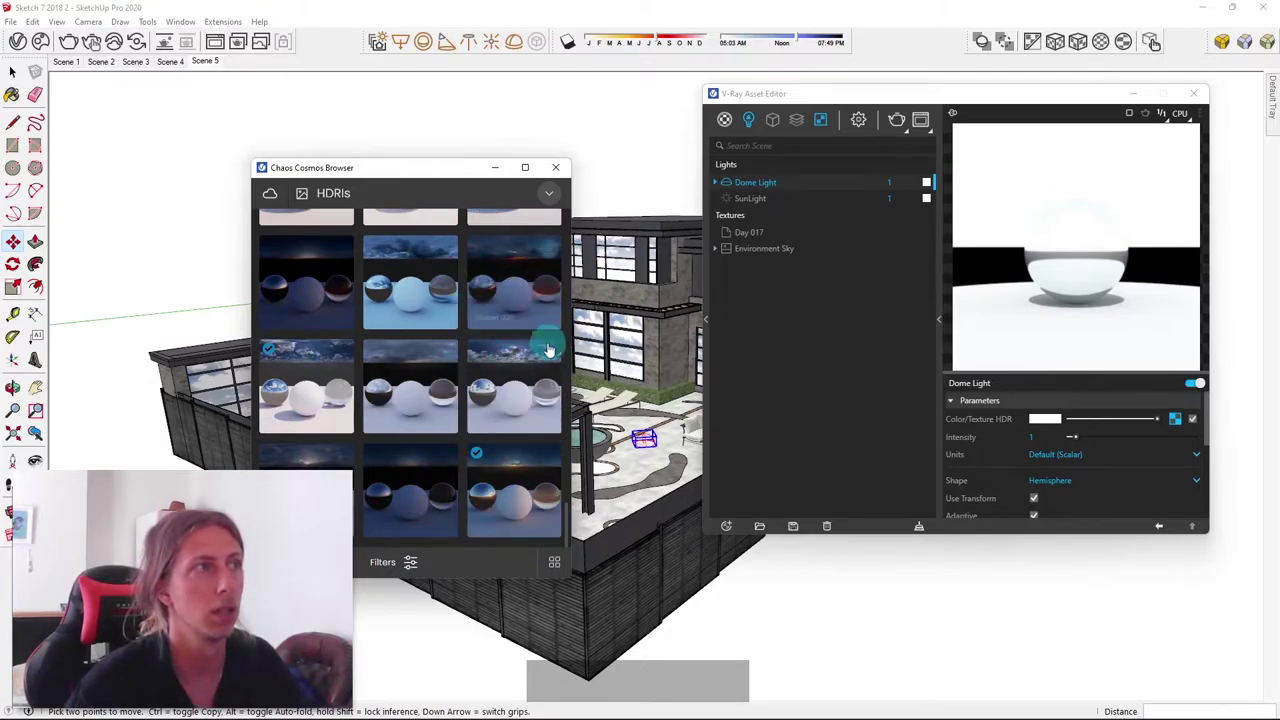
scroll(520, 290, "up", 1)
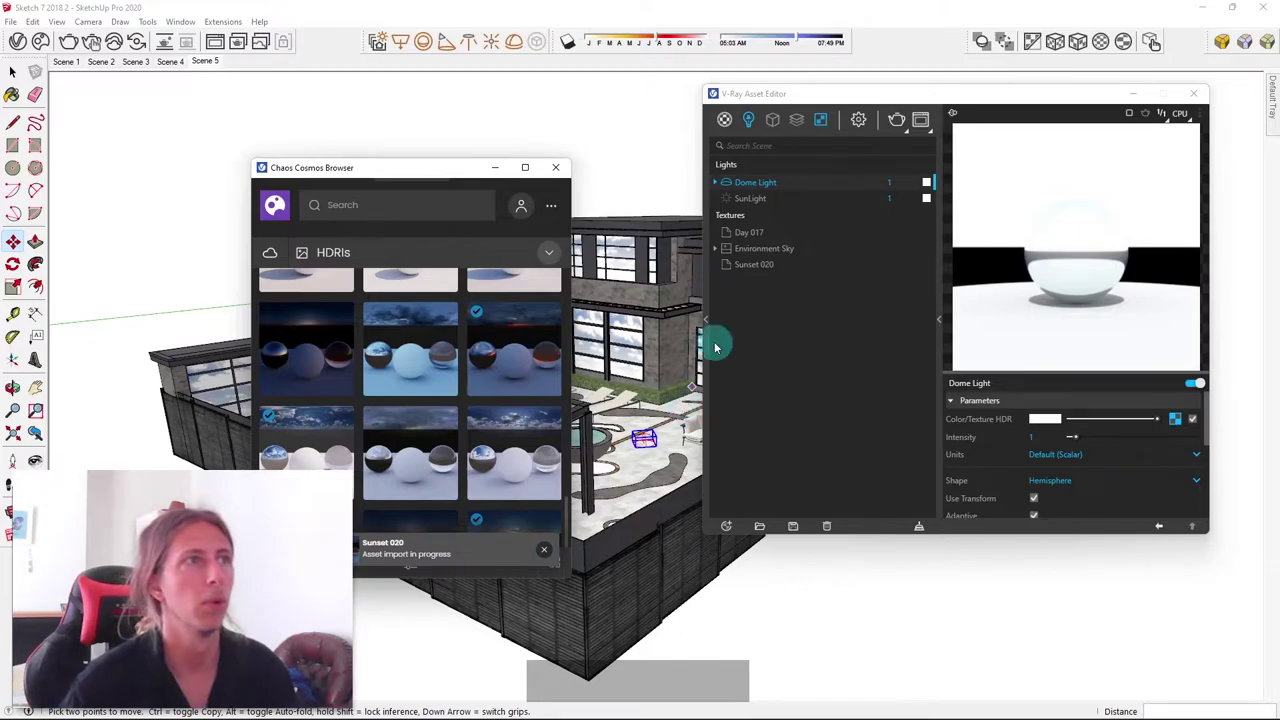
Copy the Sunset 020 texture and paste it as an instance into the dome light's Color/Texture HDR slot
left_click(754, 265)
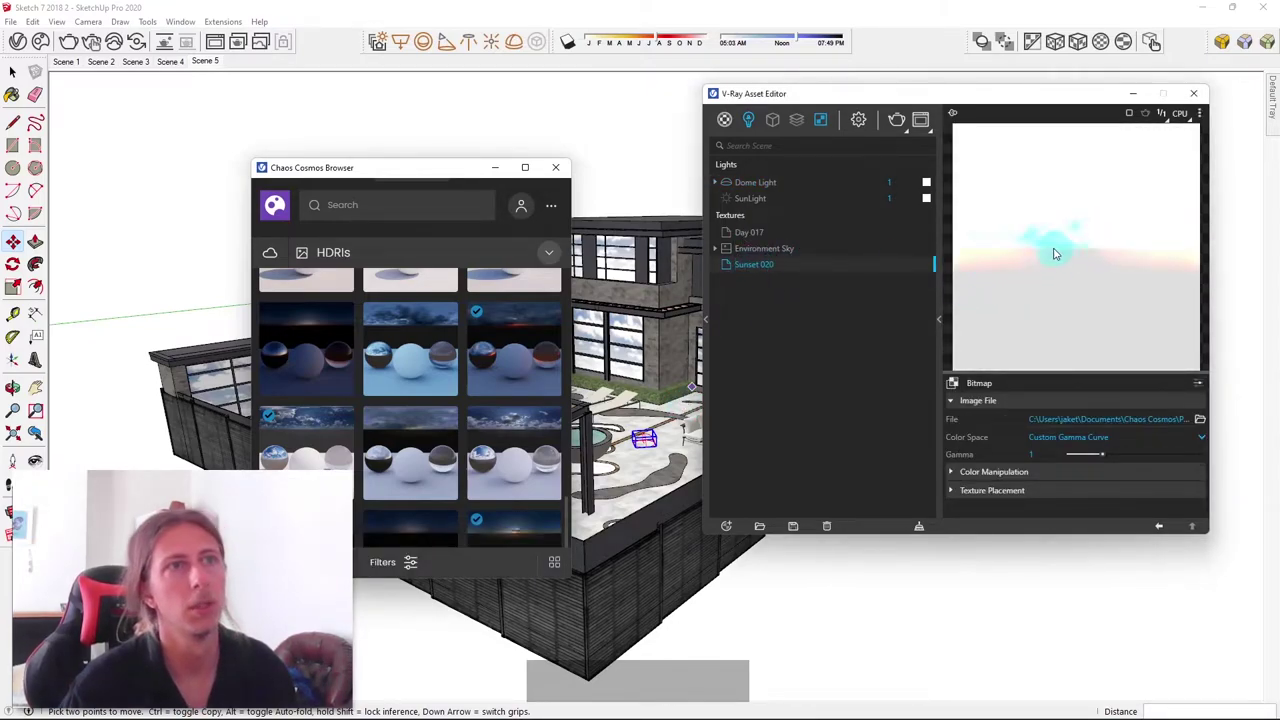
right_click(753, 266)
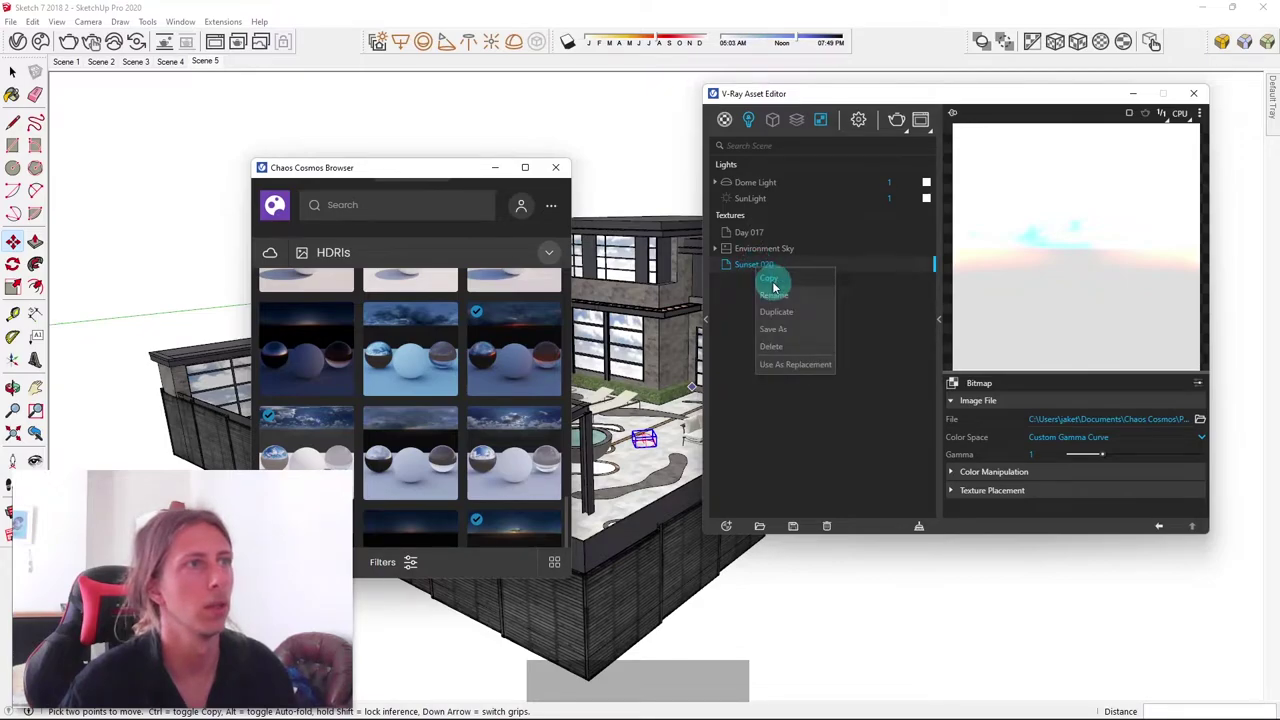
left_click(774, 287)
left_click(772, 182)
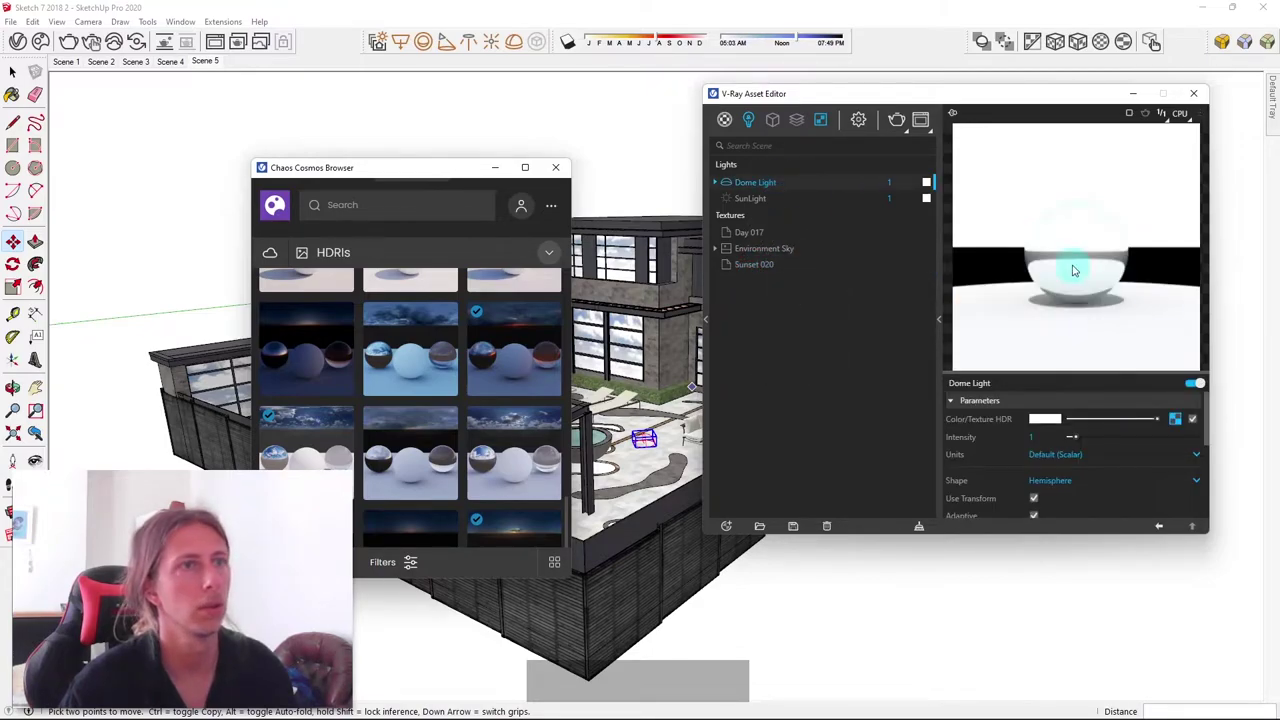
right_click(1176, 419)
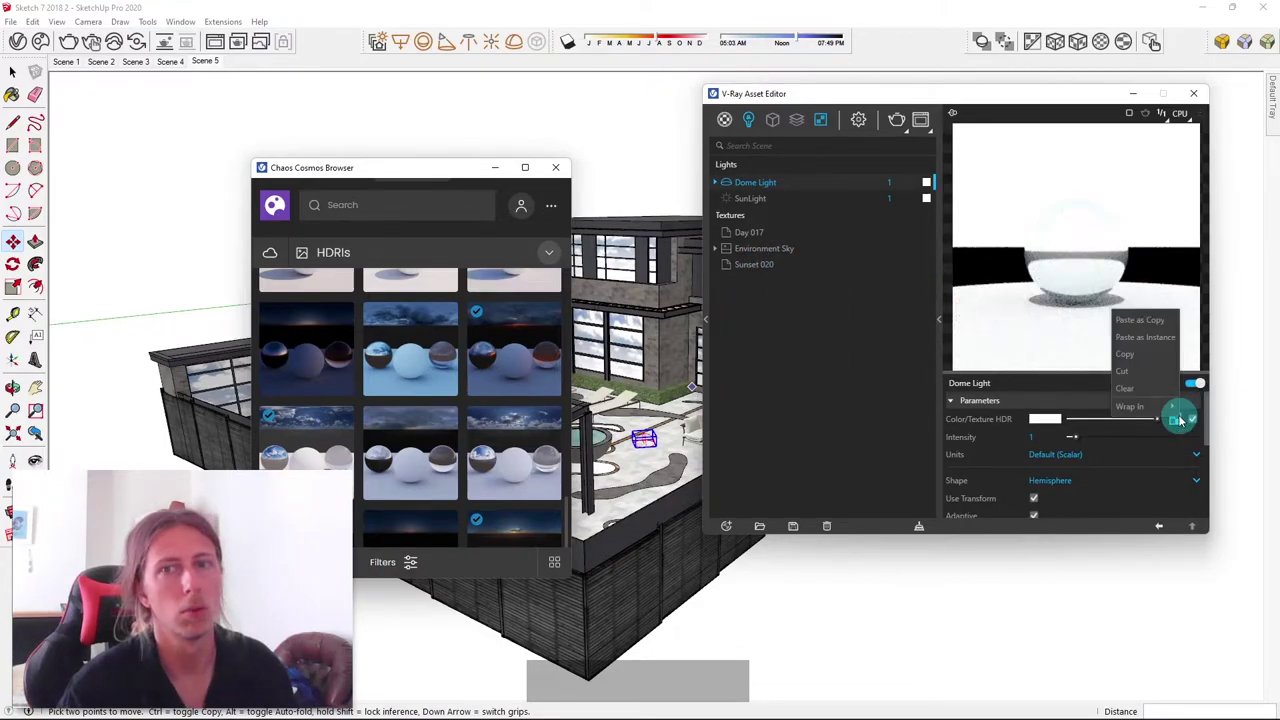
left_click(1170, 338)
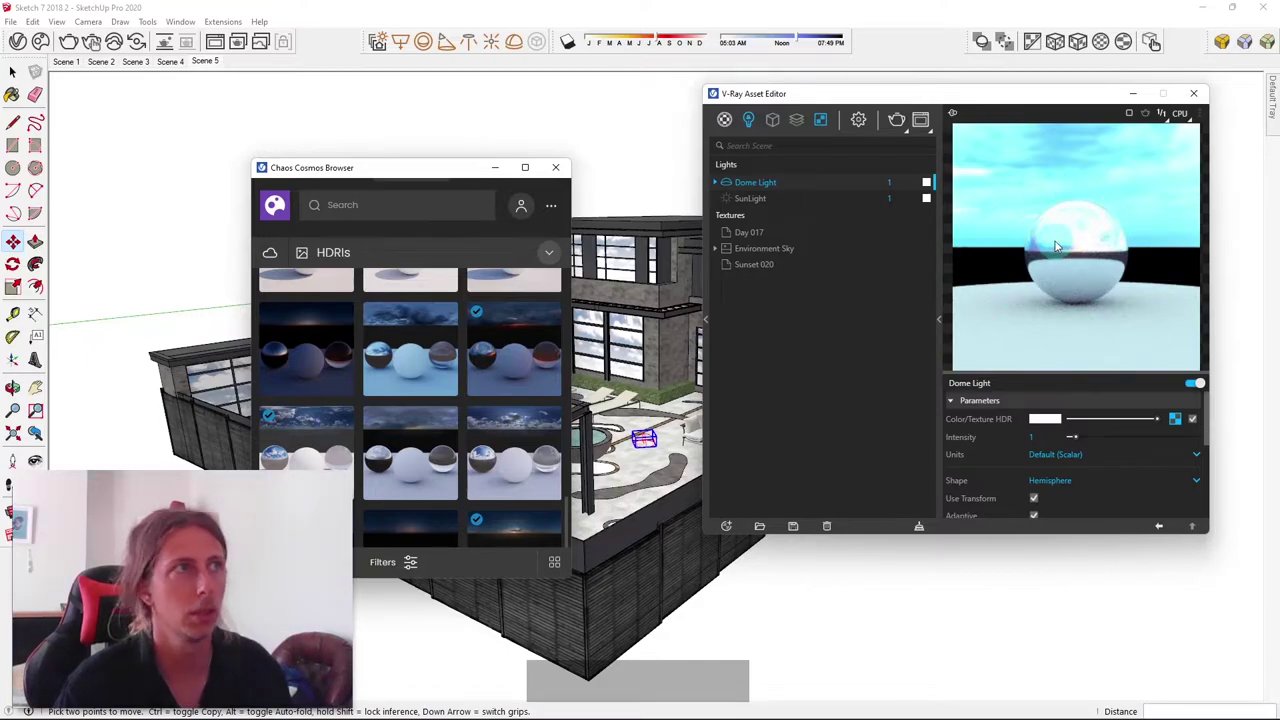
Render the scene with the Sunset 020 sky and examine the lighting on the horizon, house and patio
left_click(897, 121)
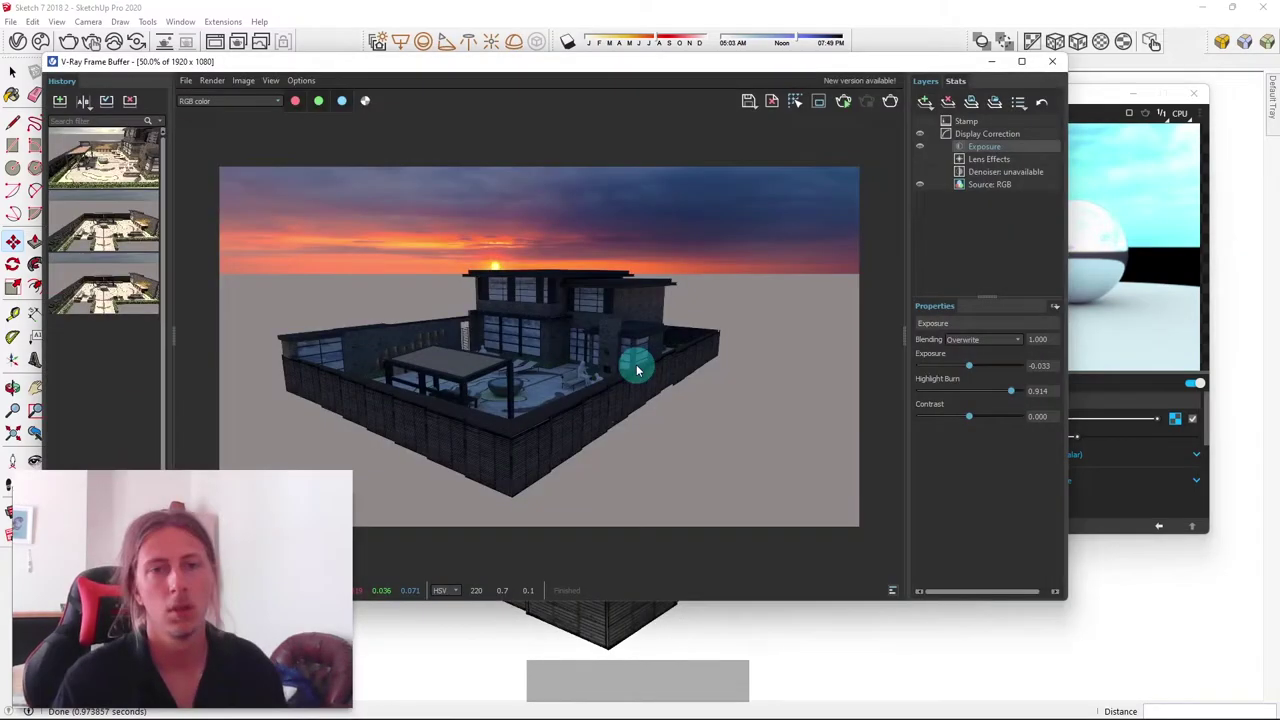
scroll(426, 285, "up", 2)
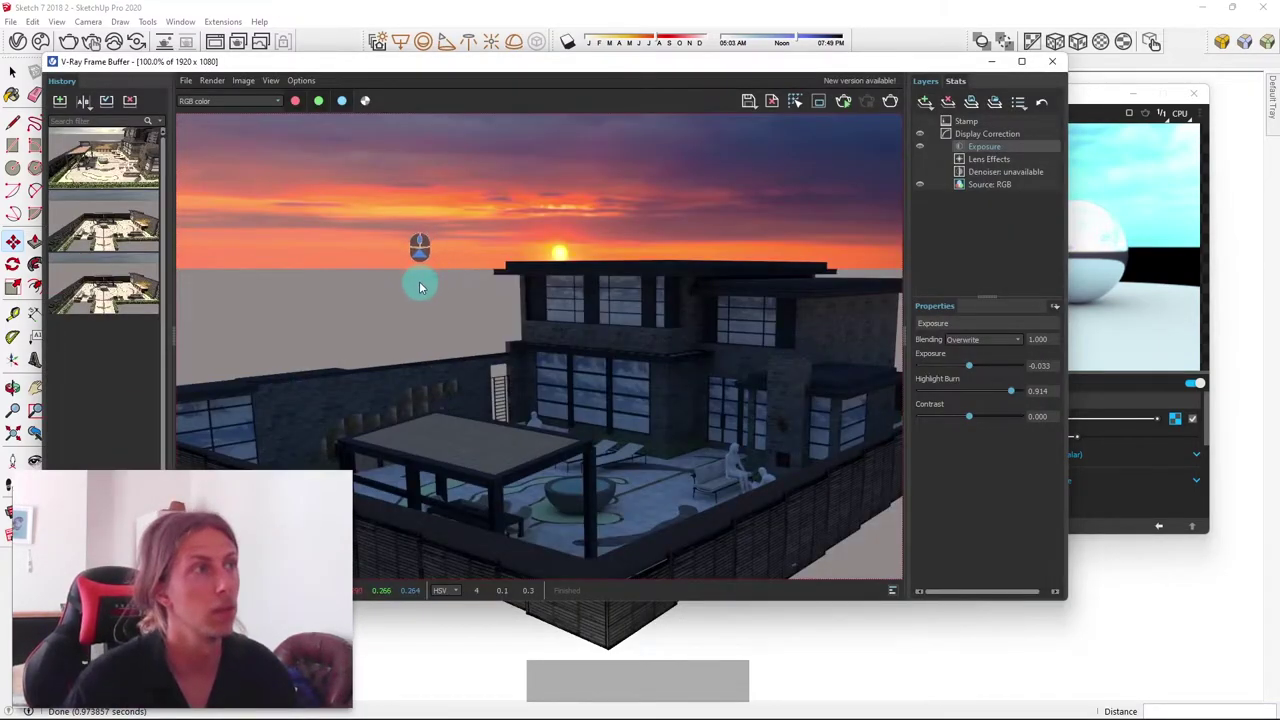
scroll(487, 275, "down", 3)
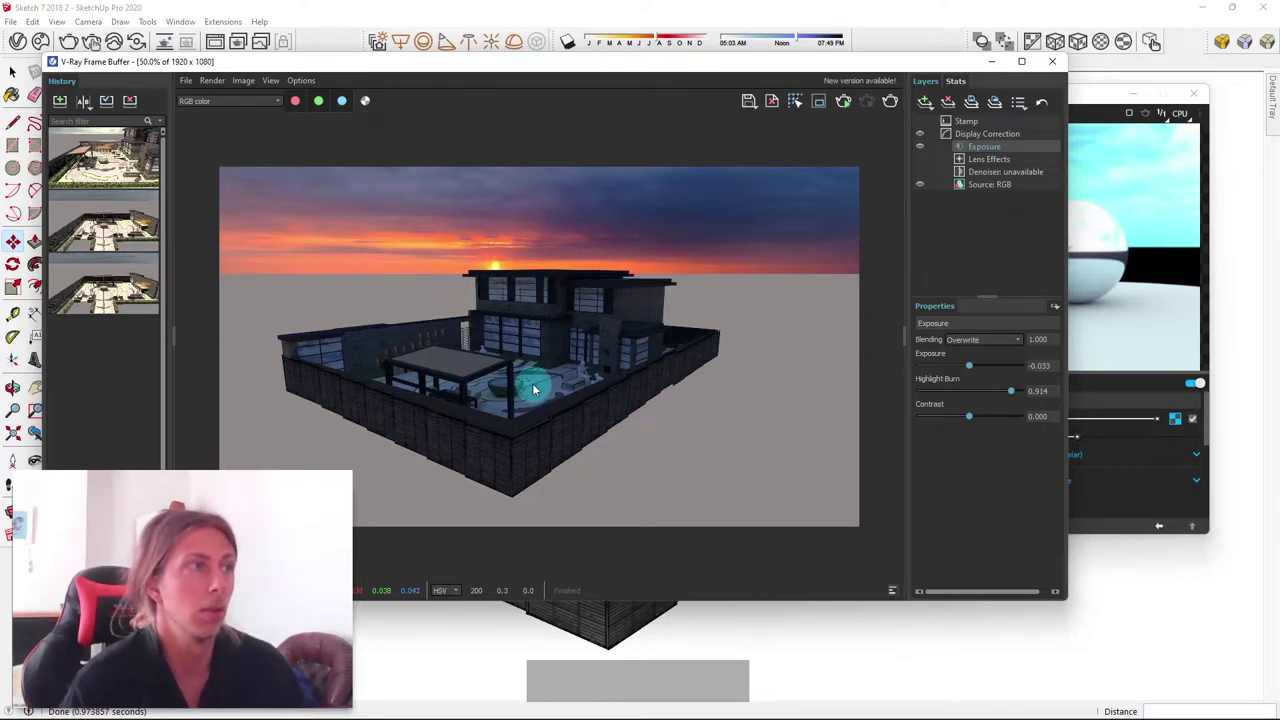
double_click(471, 400)
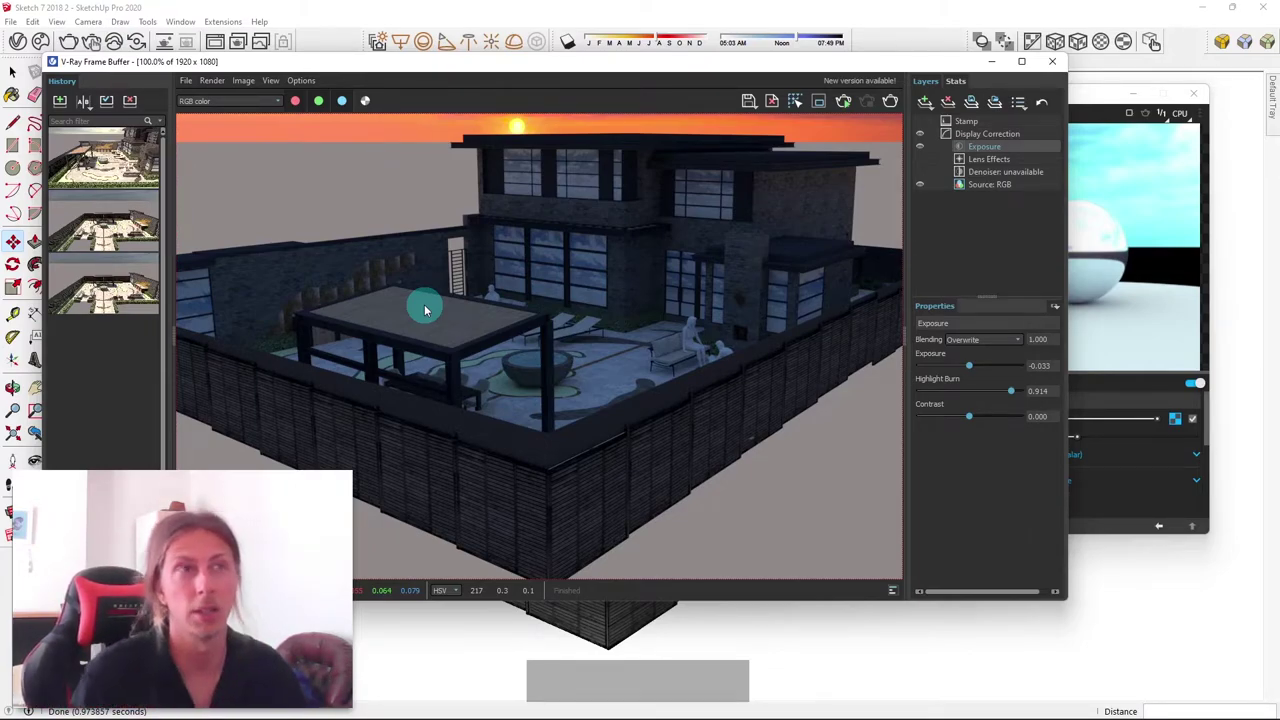
scroll(425, 310, "down", 3)
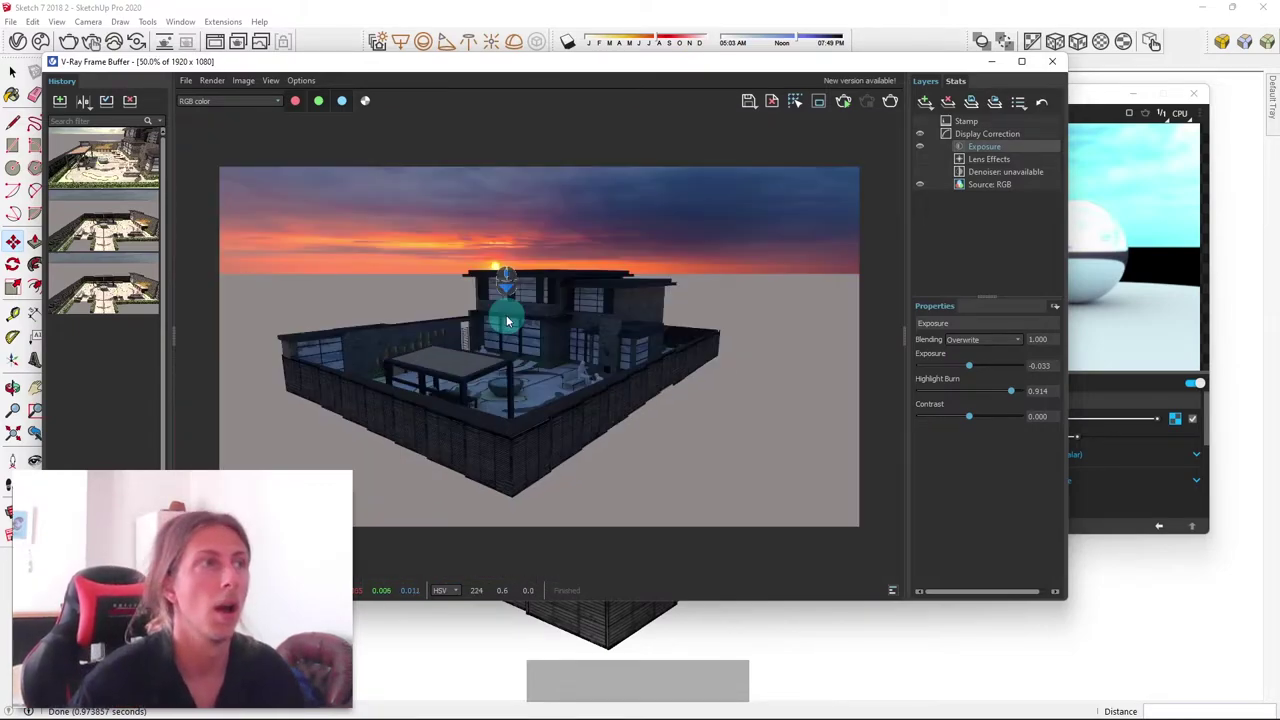
scroll(405, 355, "up", 3)
scroll(405, 355, "down", 2)
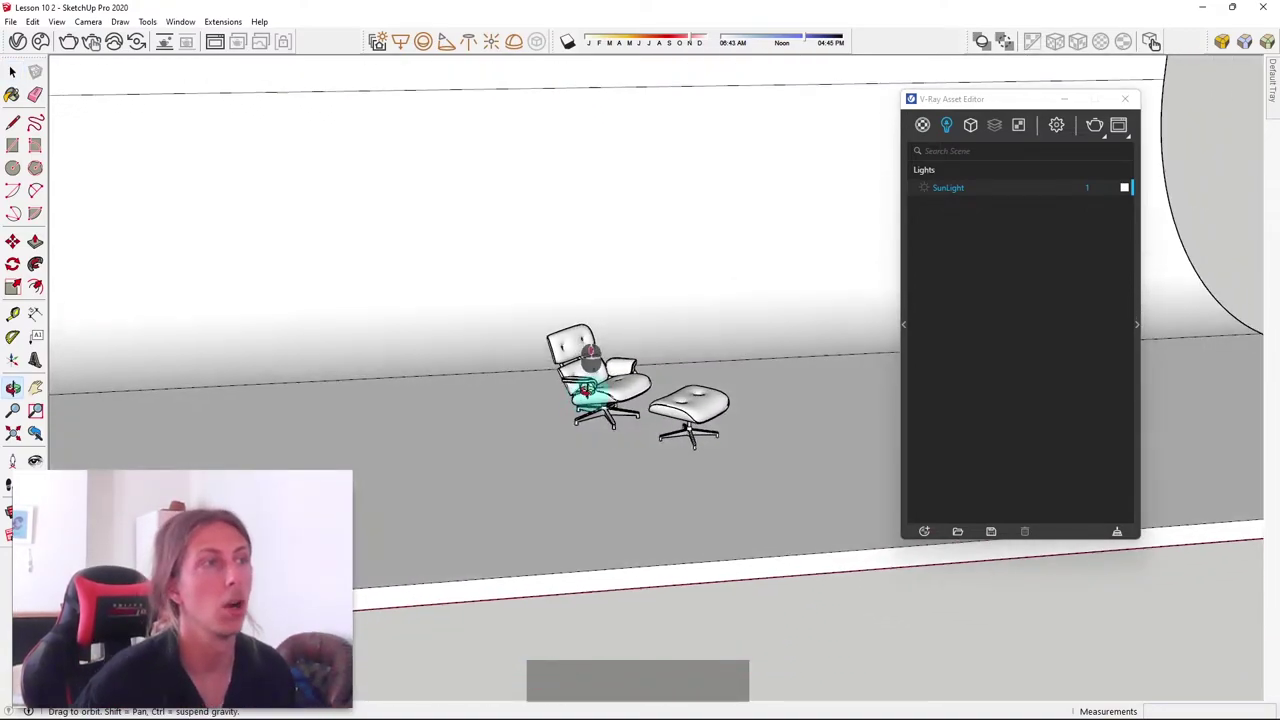
Look over the curved studio backdrop around the lounge chair and ottoman, and check the V-Ray frame buffer
middle_click_drag(586, 391, 516, 572)
scroll(634, 398, "down", 4)
middle_click_drag(600, 423, 280, 258)
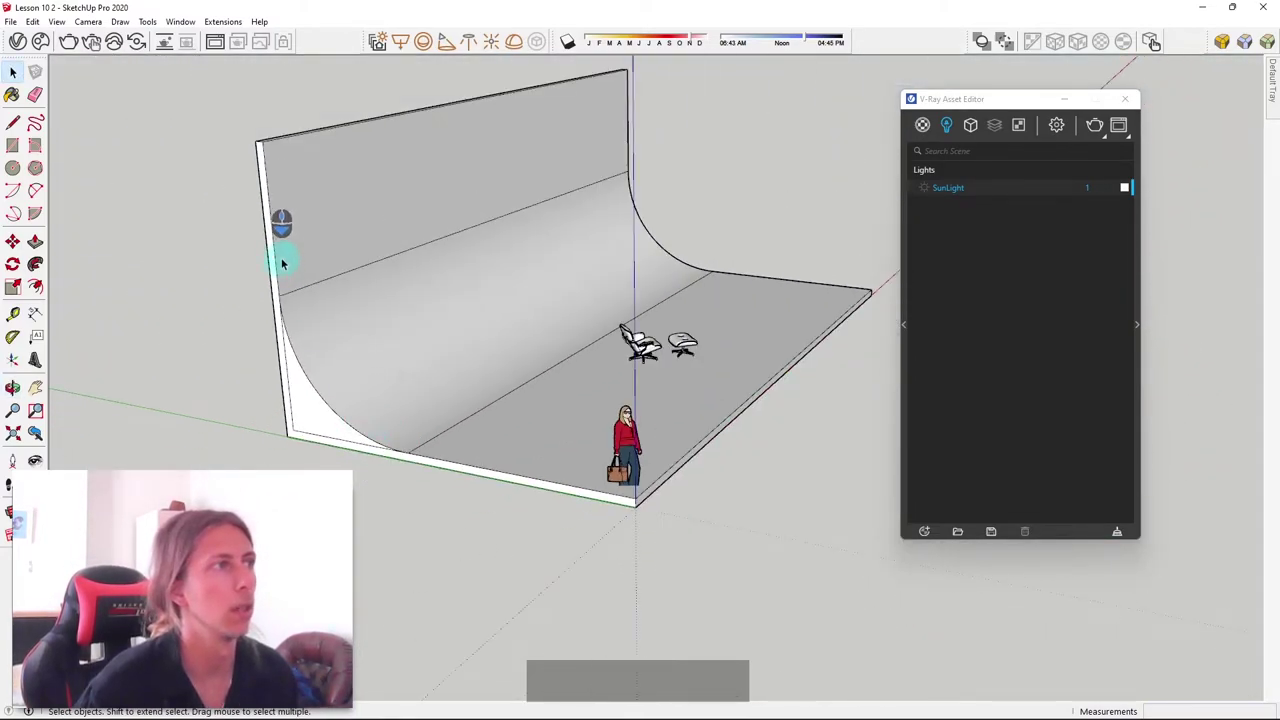
scroll(720, 335, "up", 3)
scroll(717, 326, "down", 2)
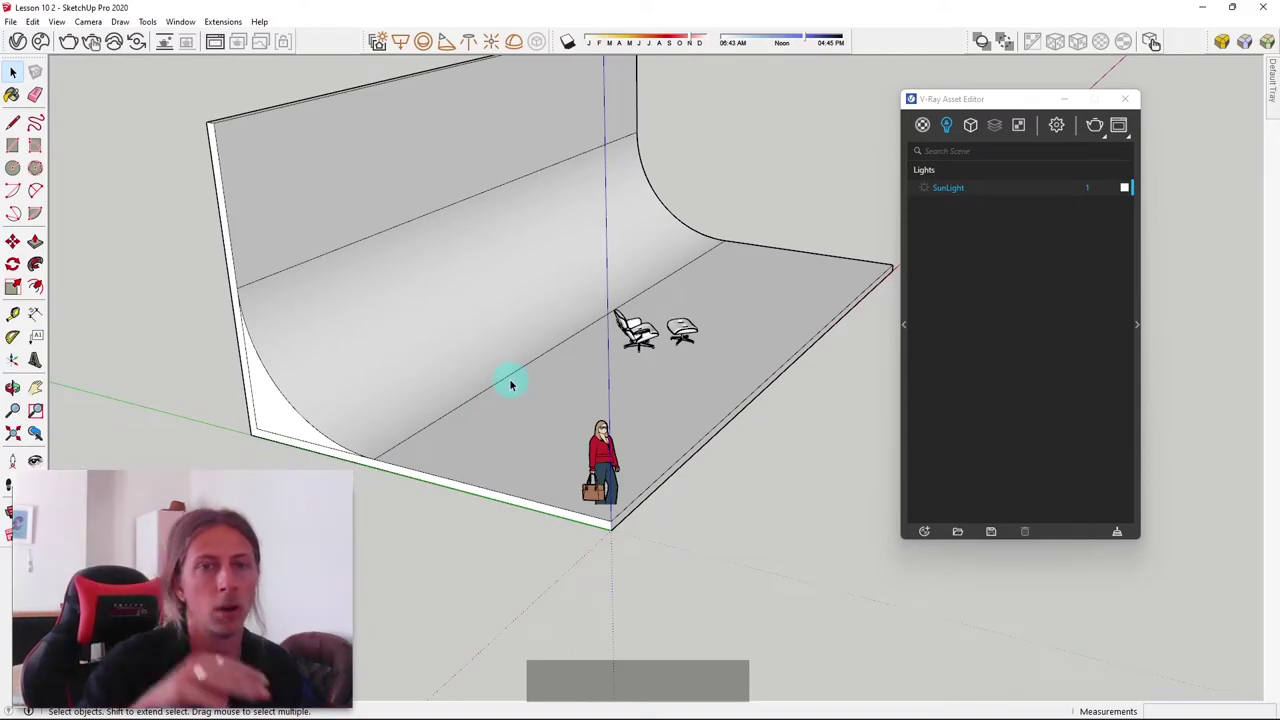
scroll(575, 315, "up", 5)
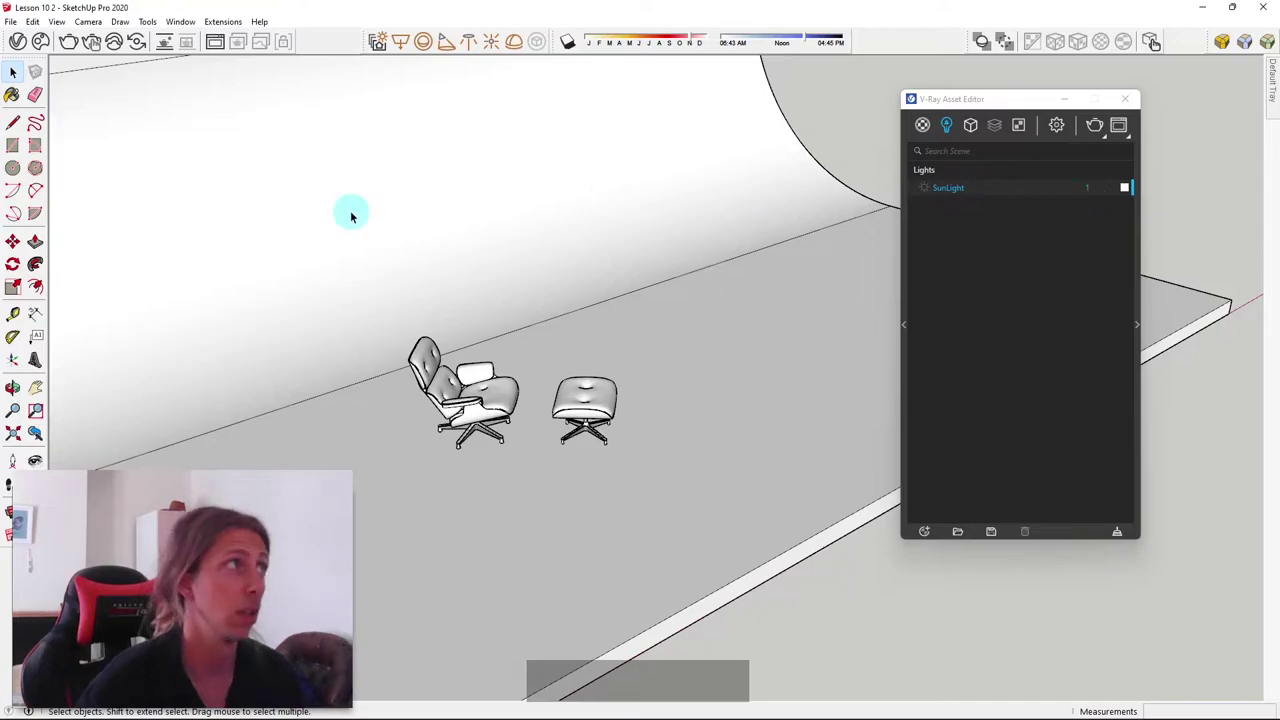
left_click(215, 44)
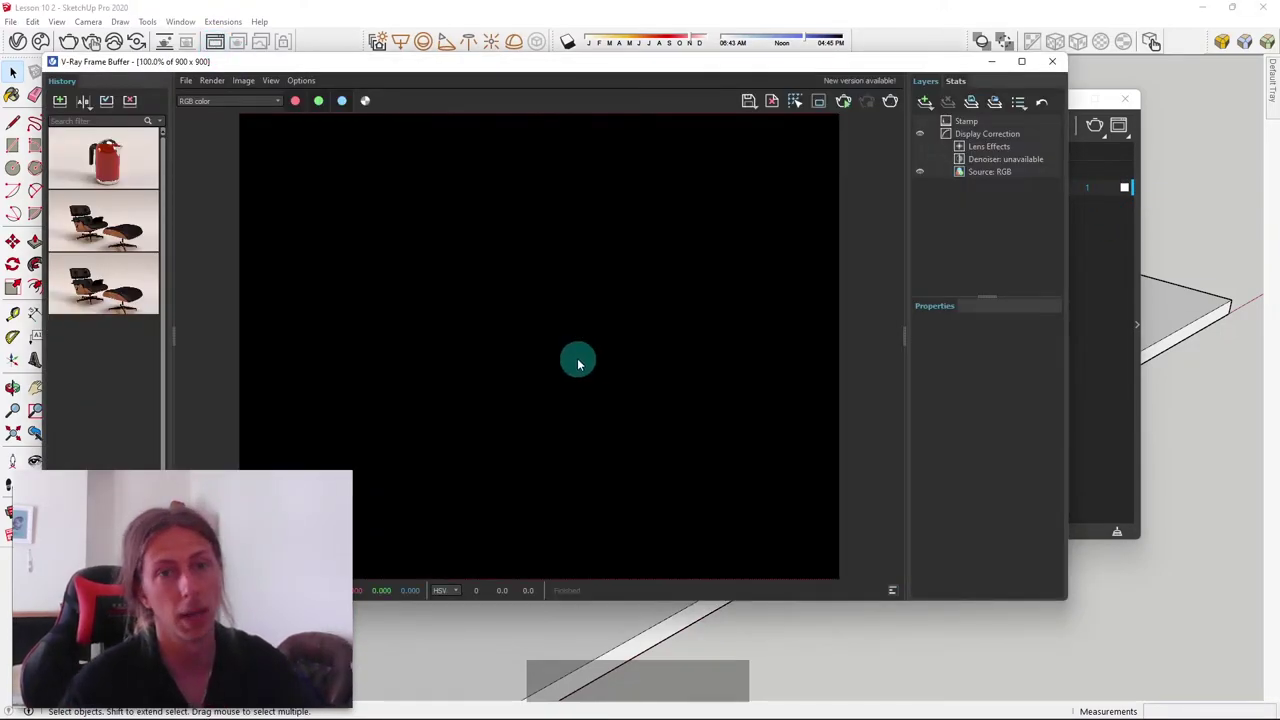
scroll(578, 363, "down", 2)
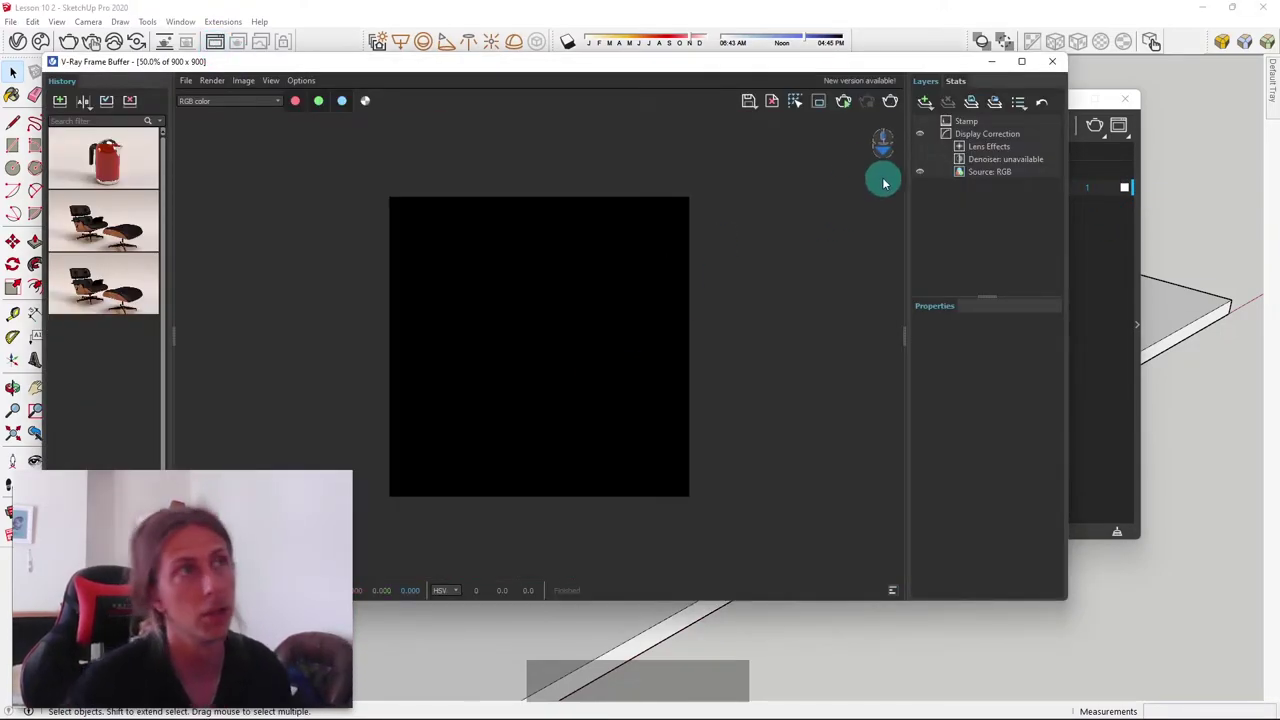
left_click(993, 62)
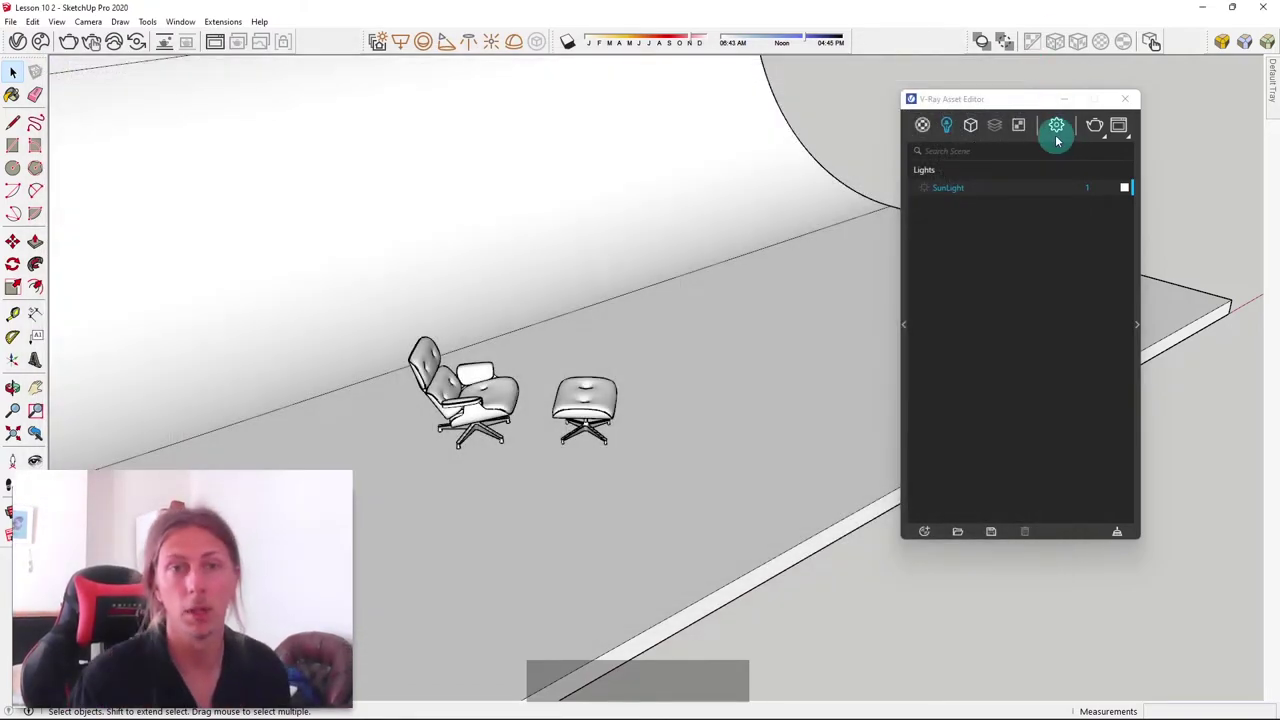
Place a V-Ray dome light on the studio floor beside the ottoman and select it in the Asset Editor
middle_click_drag(423, 357, 397, 146)
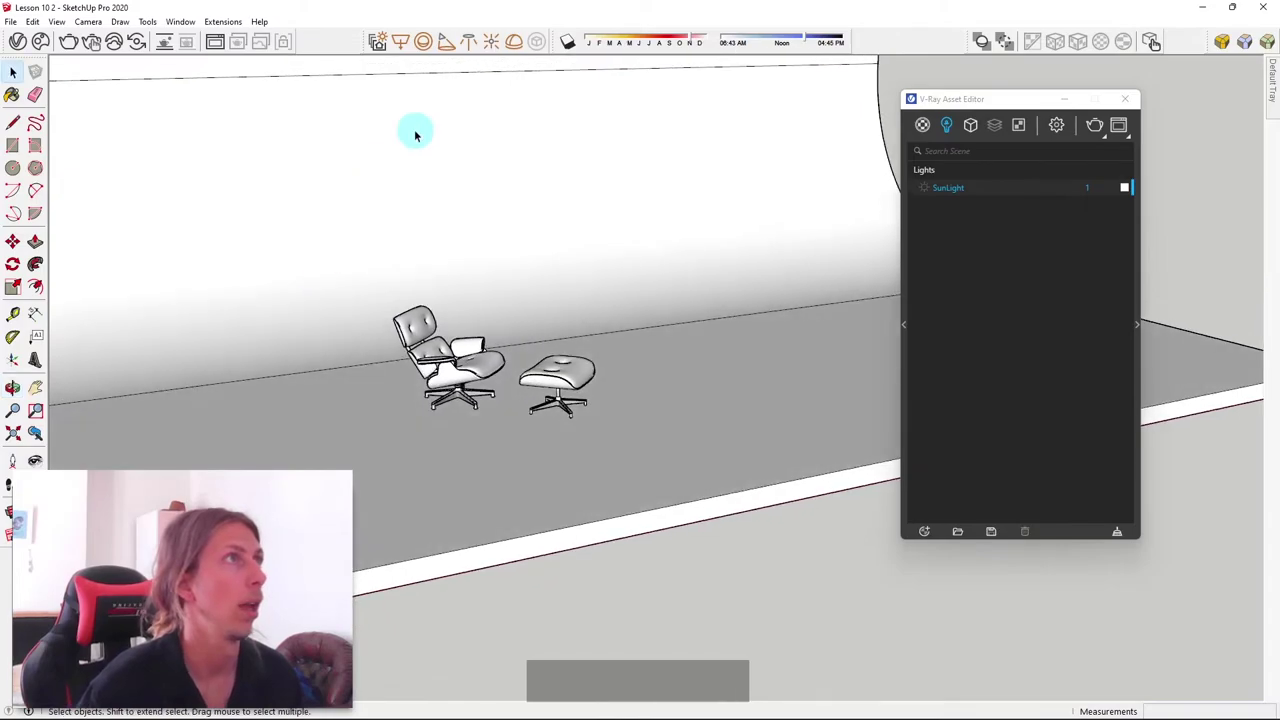
left_click(514, 41)
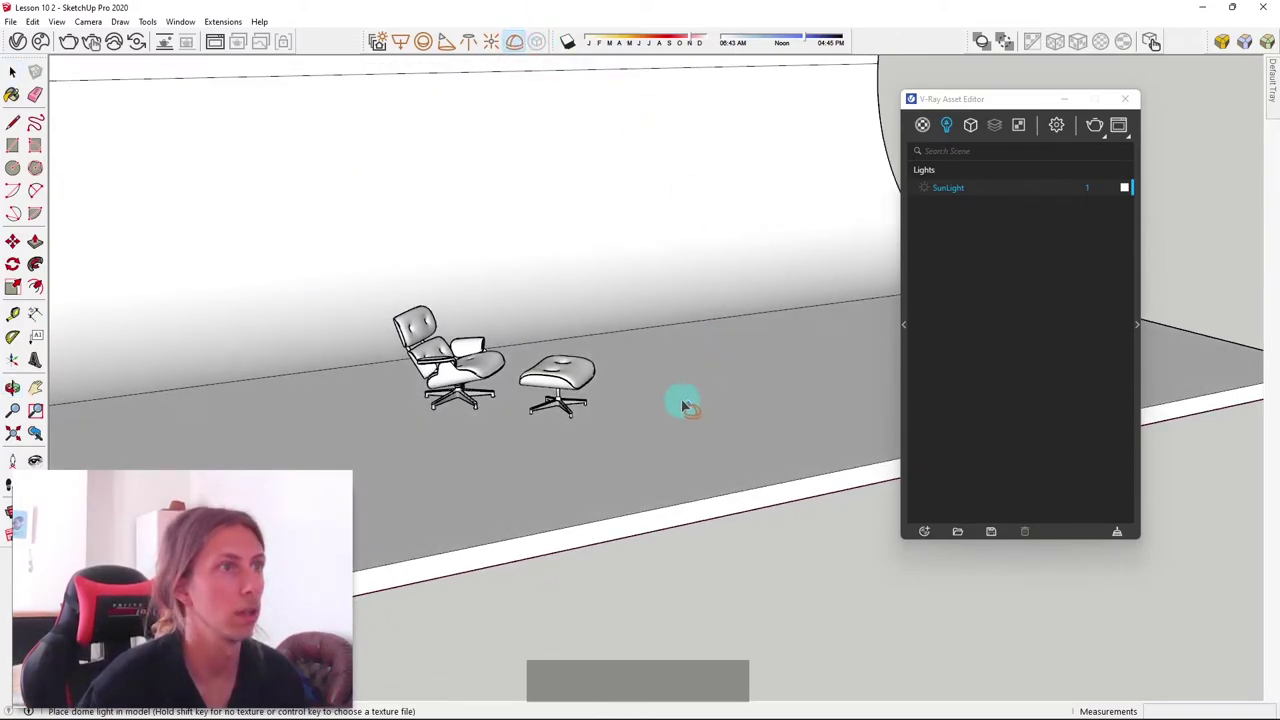
left_click(716, 400)
scroll(694, 357, "up", 2)
left_click(1012, 188)
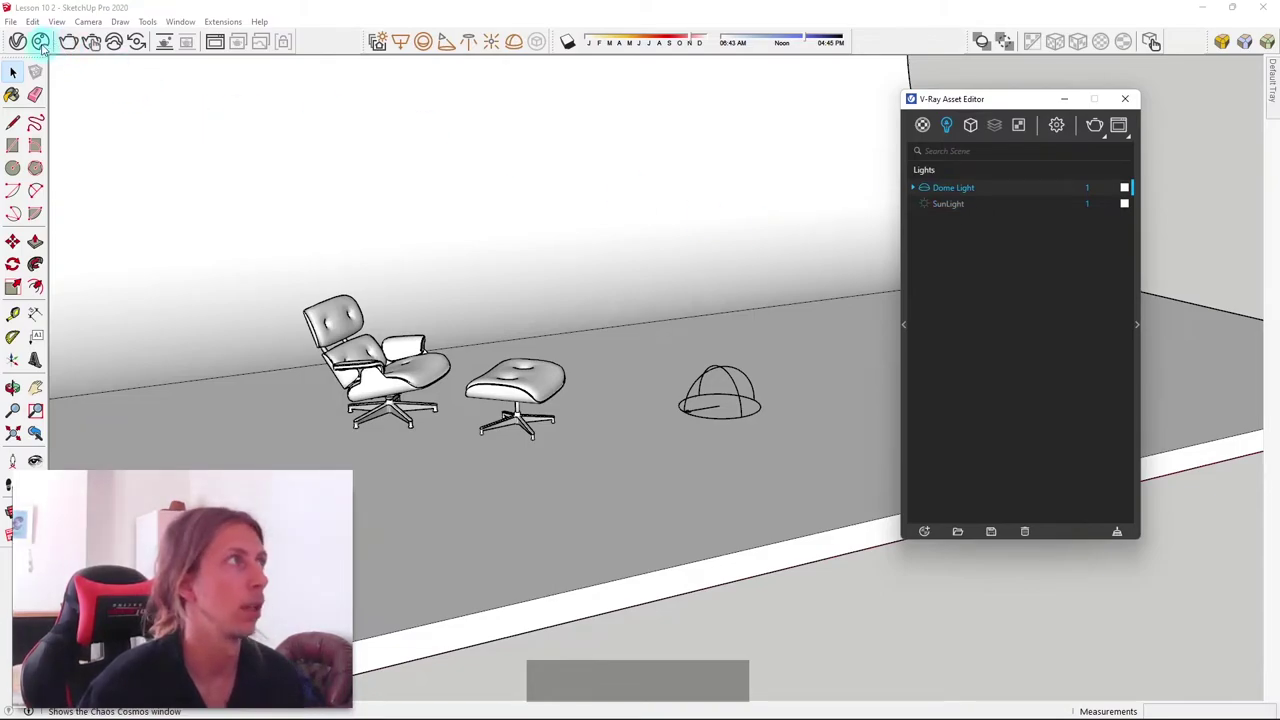
Find the Studio 002 HDRI in Chaos Cosmos, download it and import it into the scene
left_click(41, 43)
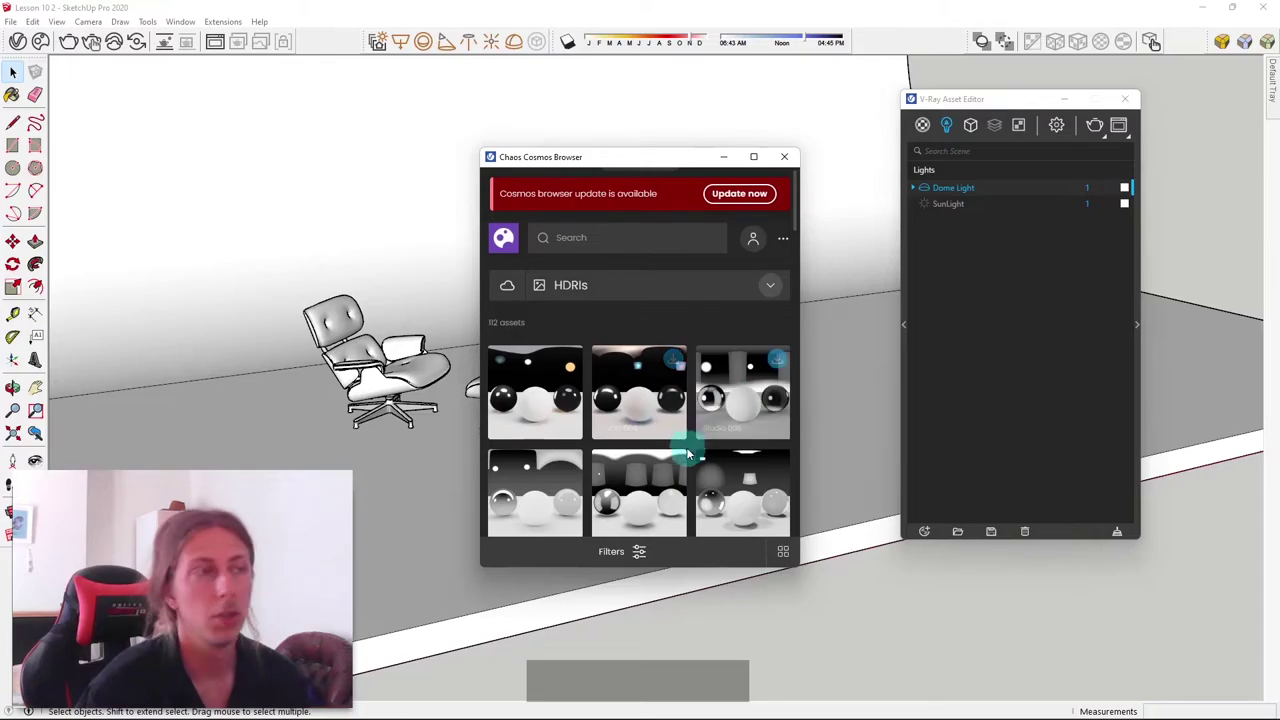
scroll(772, 404, "down", 3)
mouse_move(754, 376)
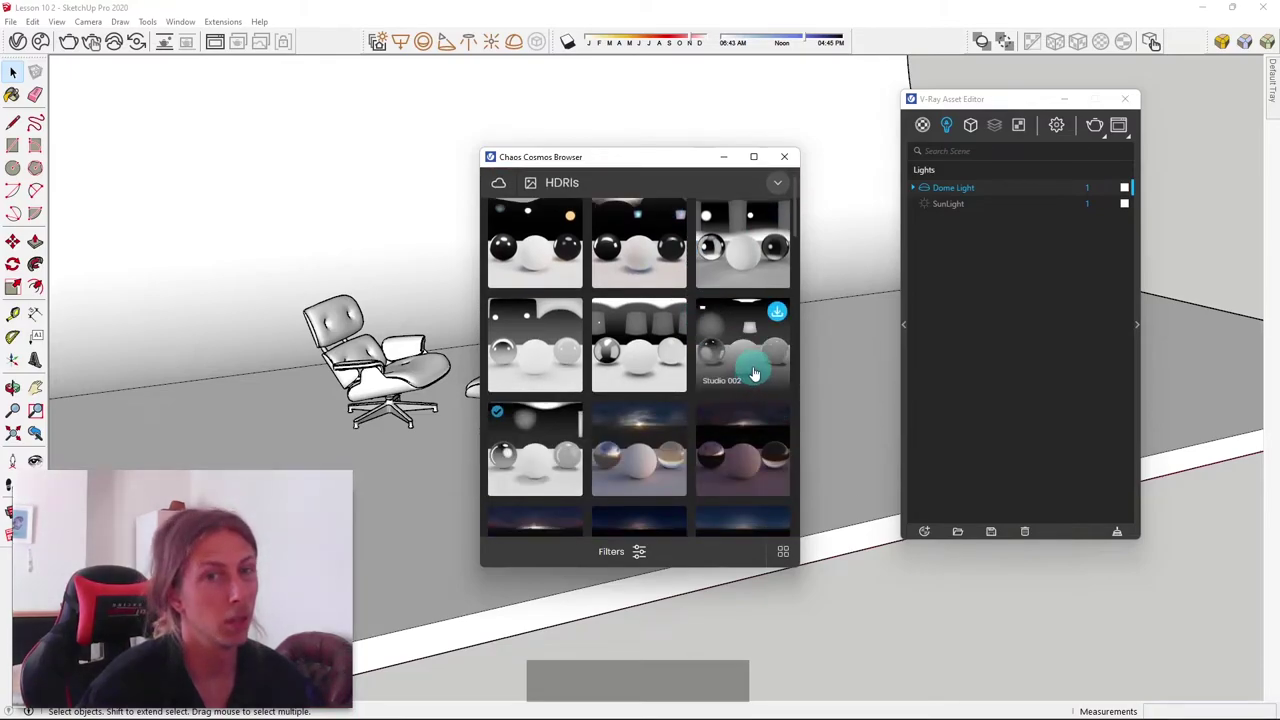
scroll(684, 482, "down", 3)
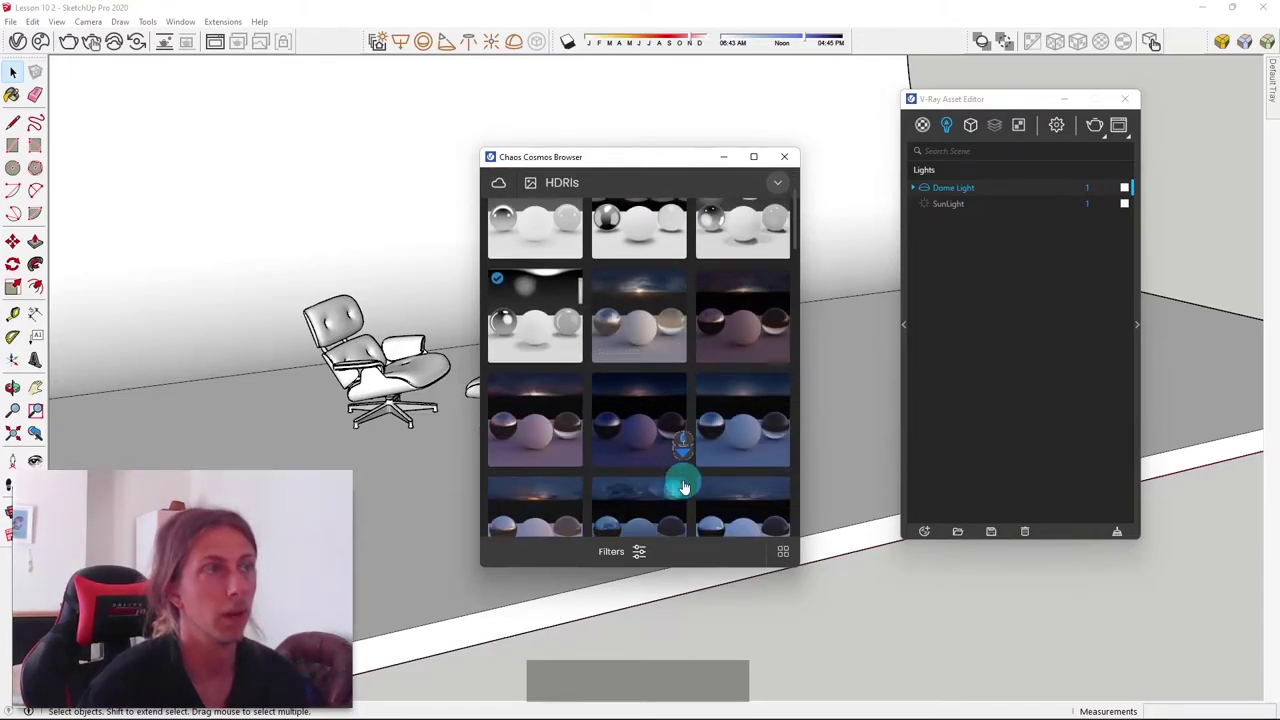
scroll(684, 487, "up", 3)
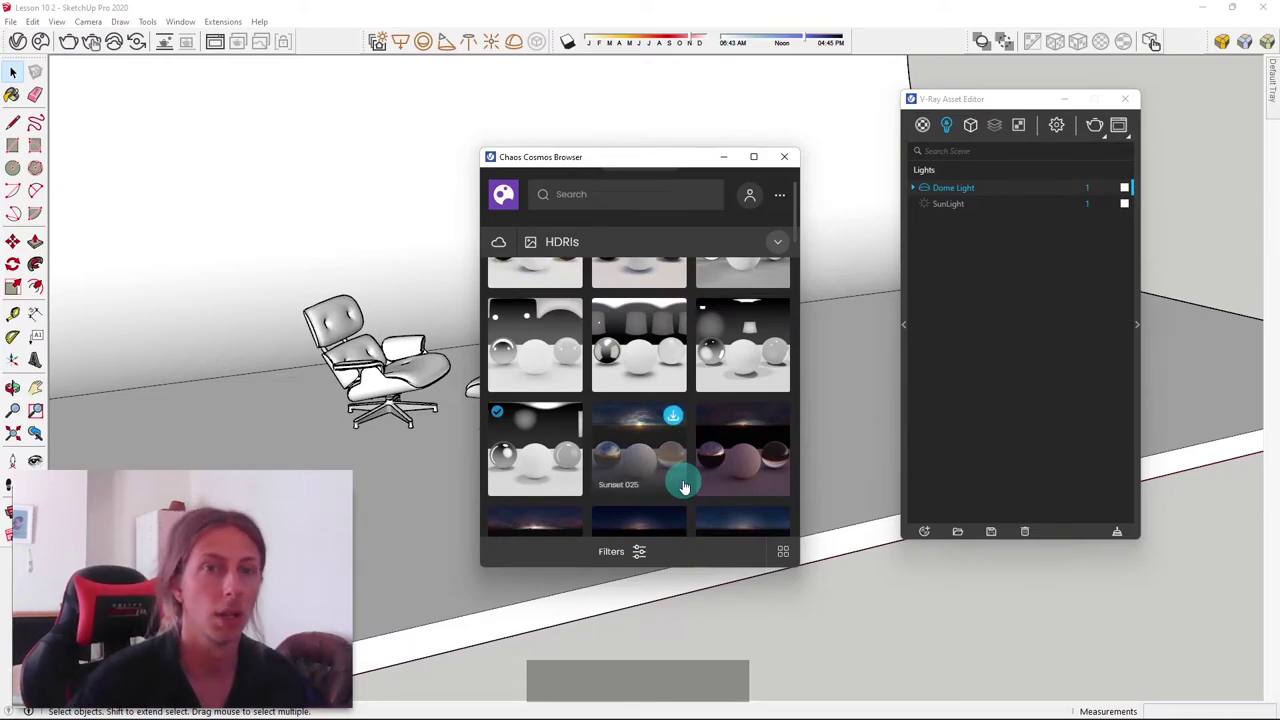
mouse_move(638, 355)
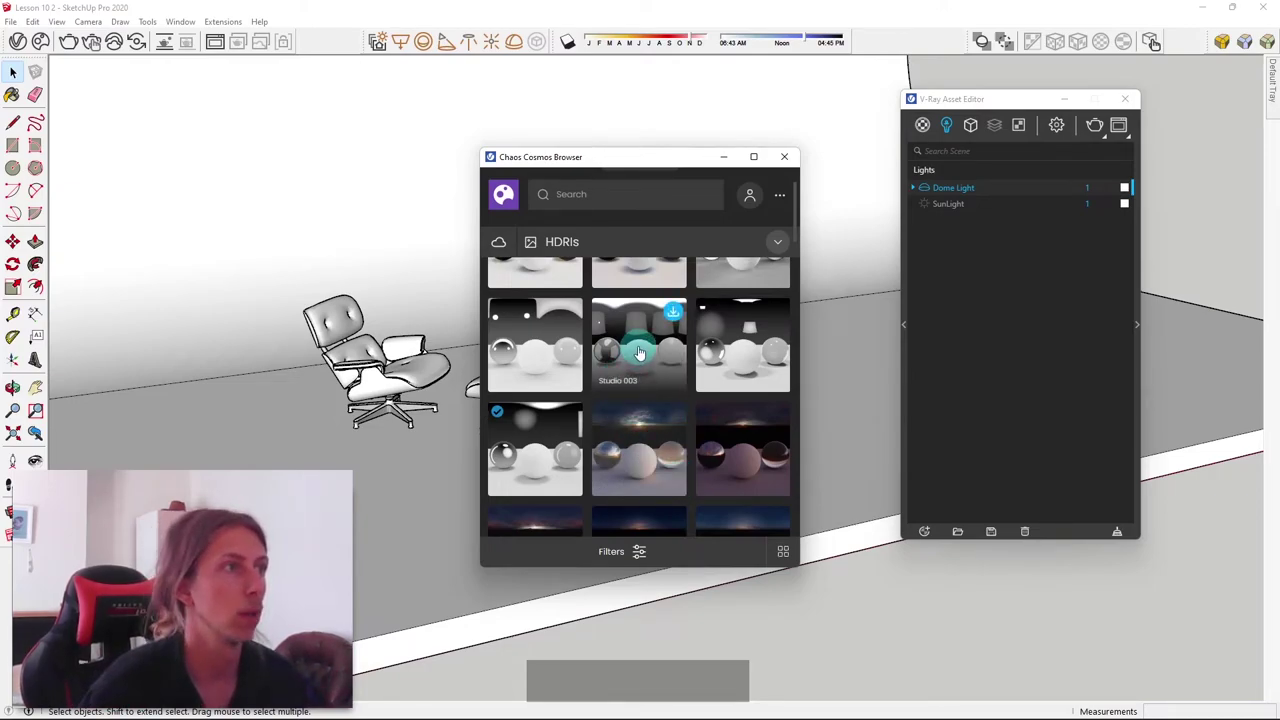
scroll(665, 380, "up", 2)
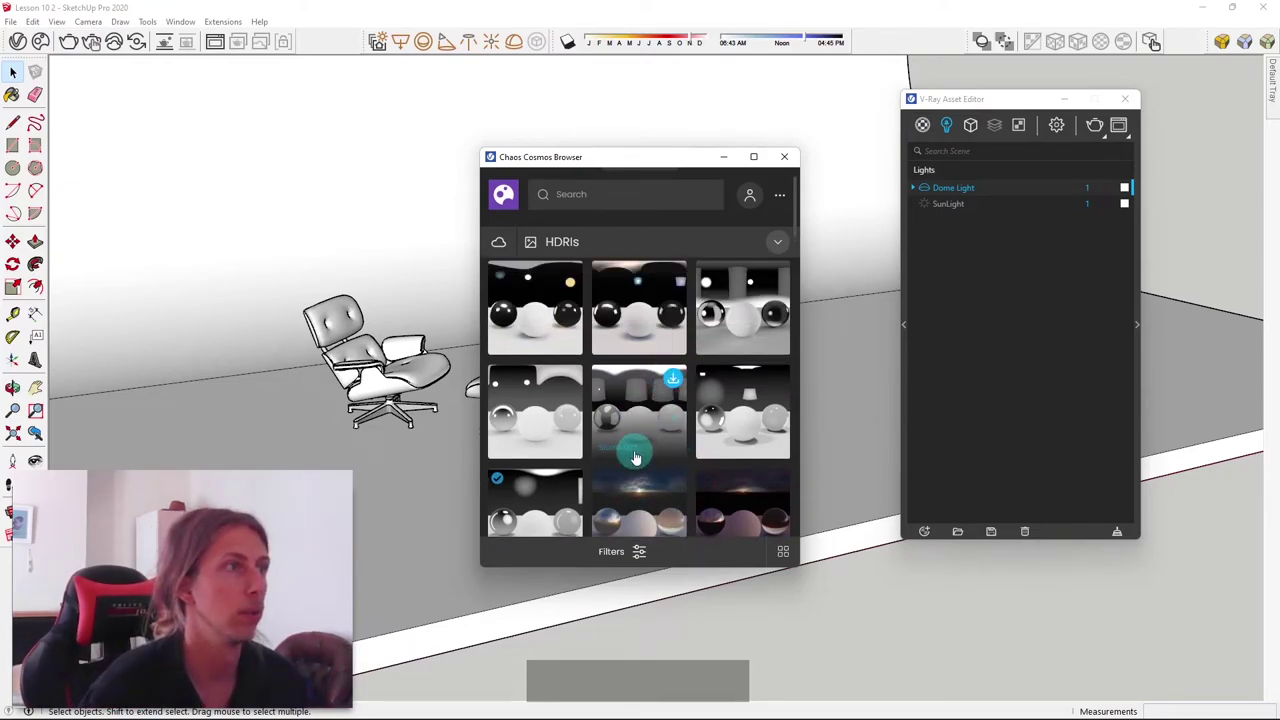
mouse_move(766, 420)
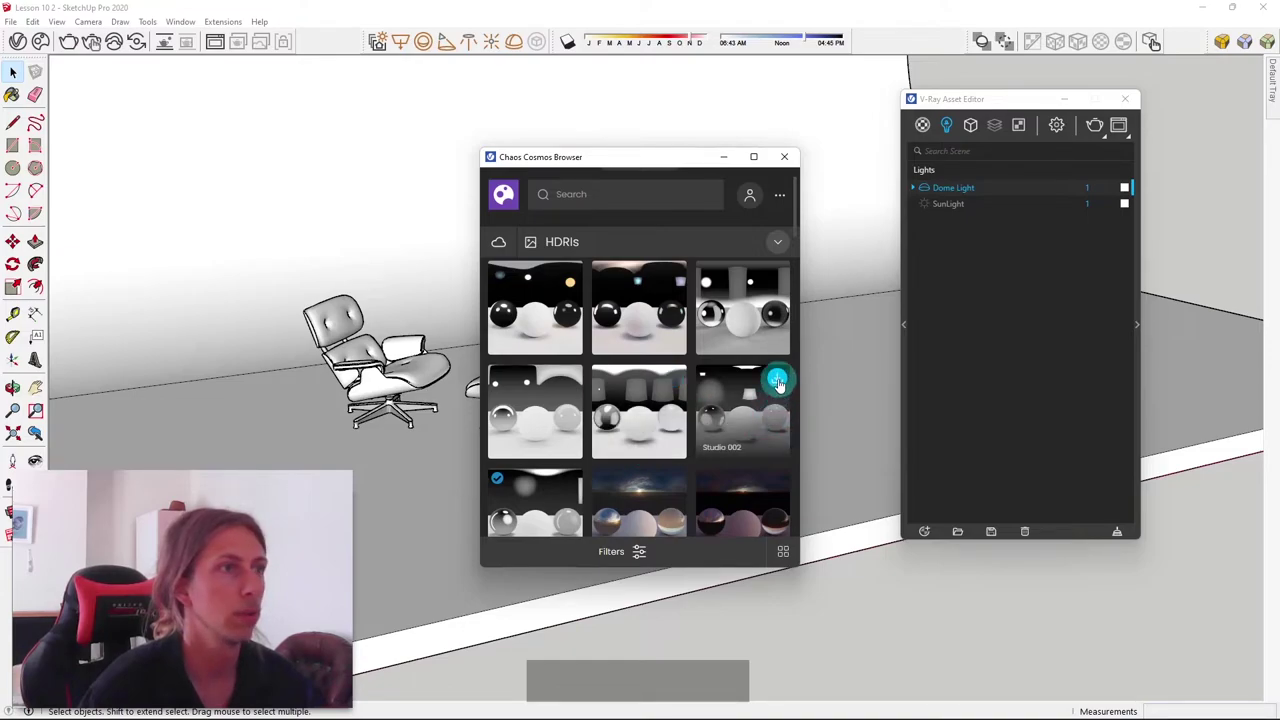
left_click(777, 381)
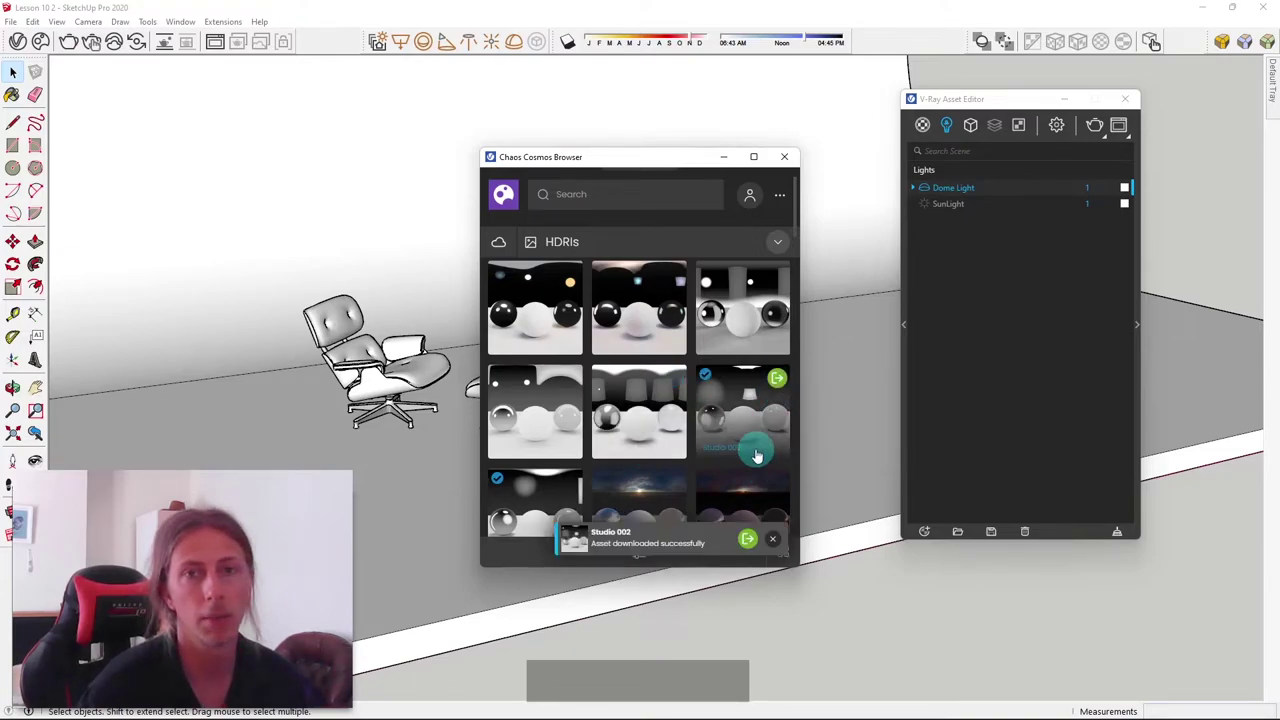
left_click(772, 388)
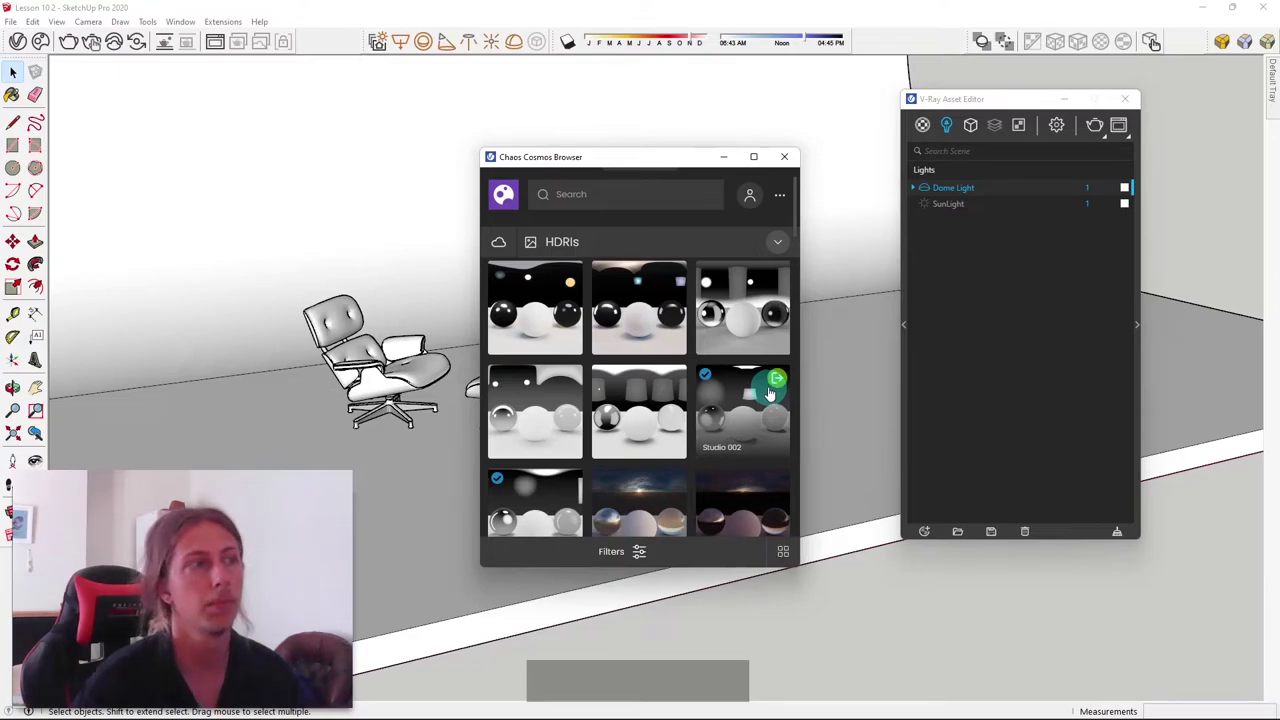
Show the scene's textures together with its lights and copy the Studio 002 texture
left_click(1020, 125)
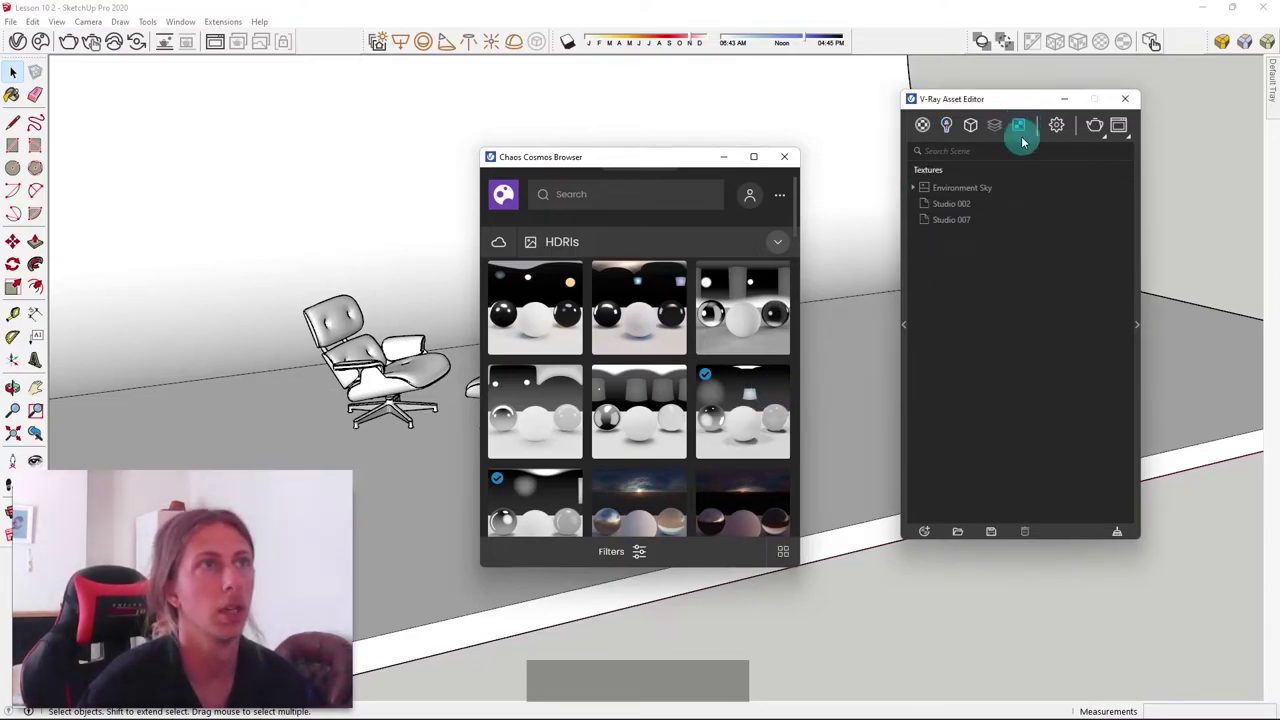
left_click(966, 205)
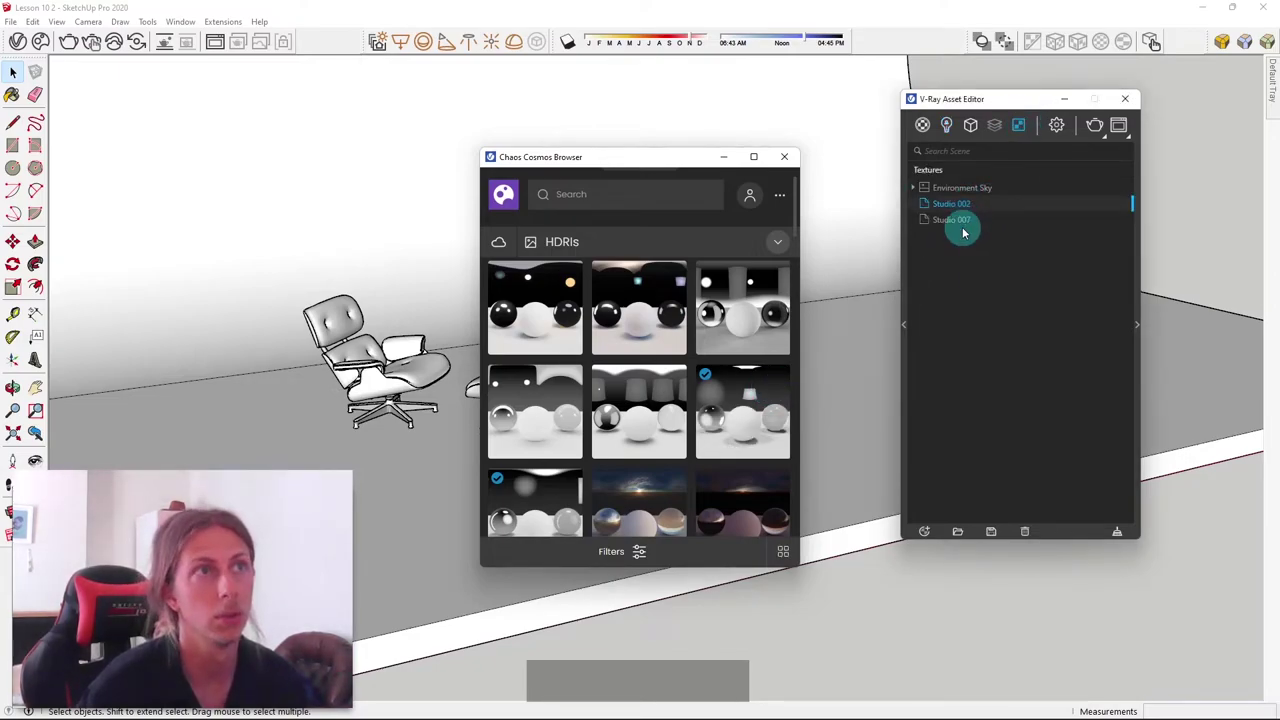
left_click(946, 124)
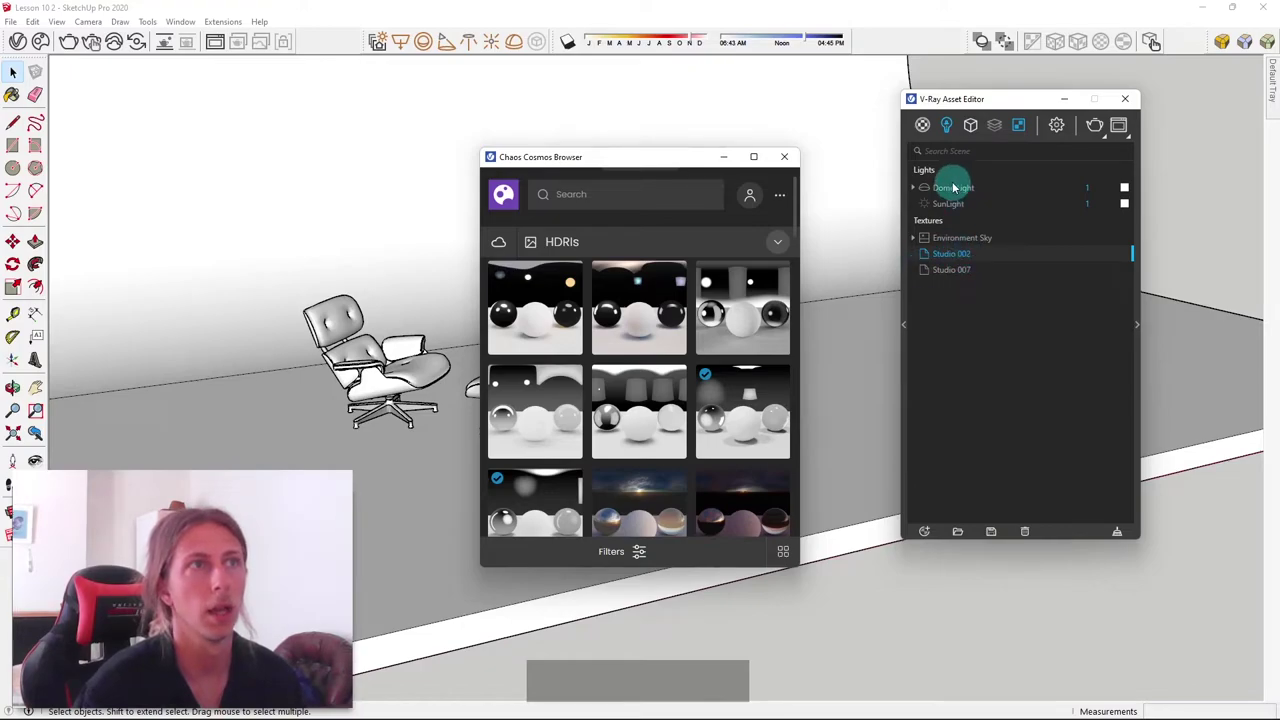
right_click(953, 256)
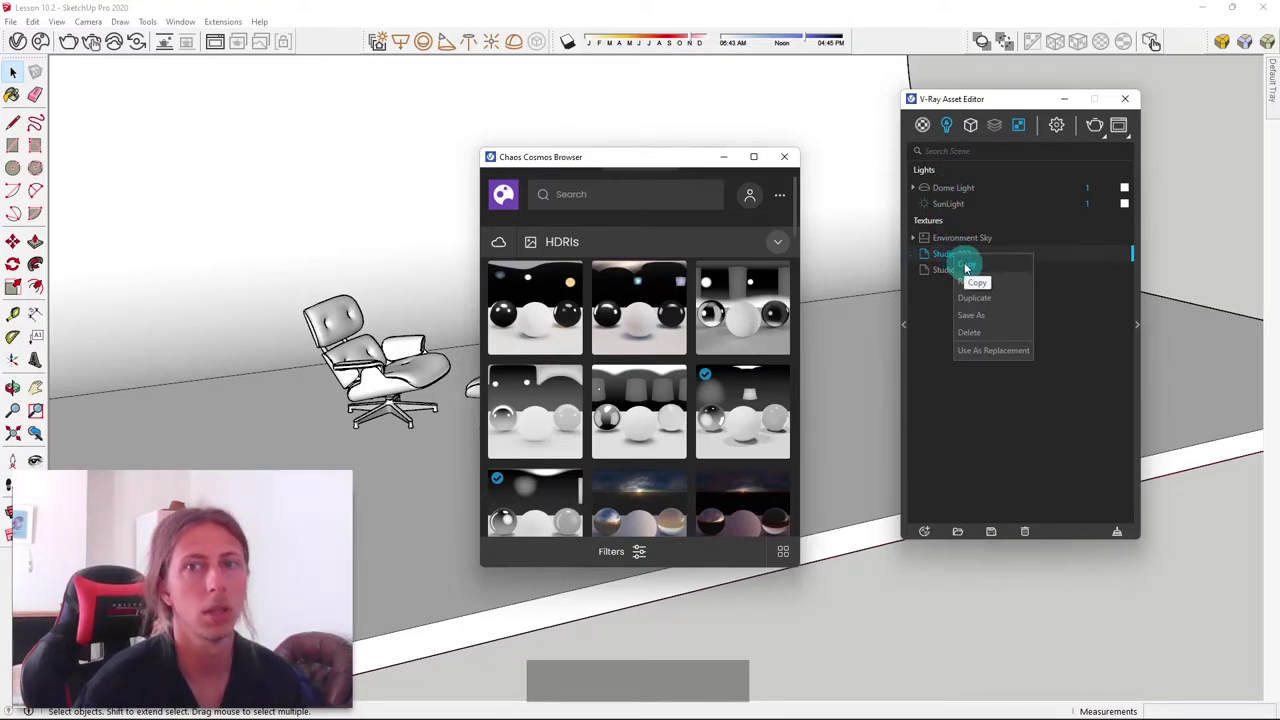
key("Escape")
Show the Dome Light's parameters and paste the copied Studio 002 texture into its Color/Texture HDR slot
left_click(986, 201)
left_click(985, 191)
left_click_drag(996, 101, 724, 147)
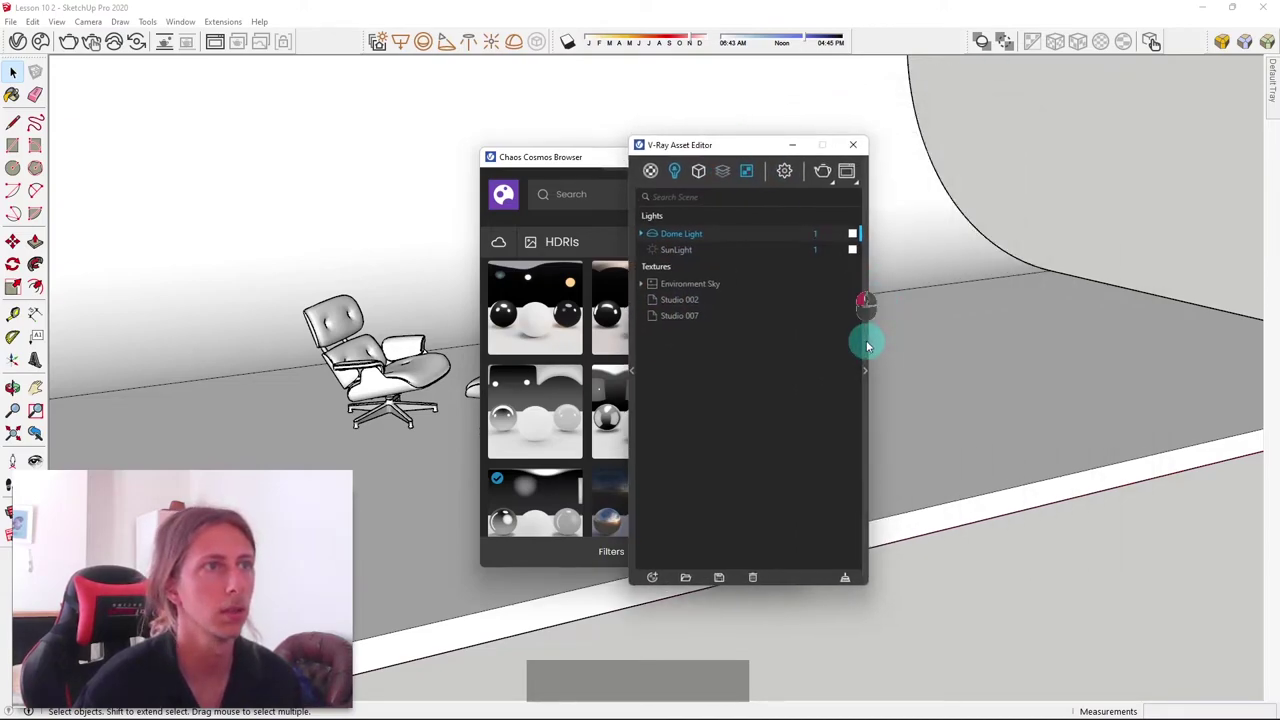
left_click(866, 346)
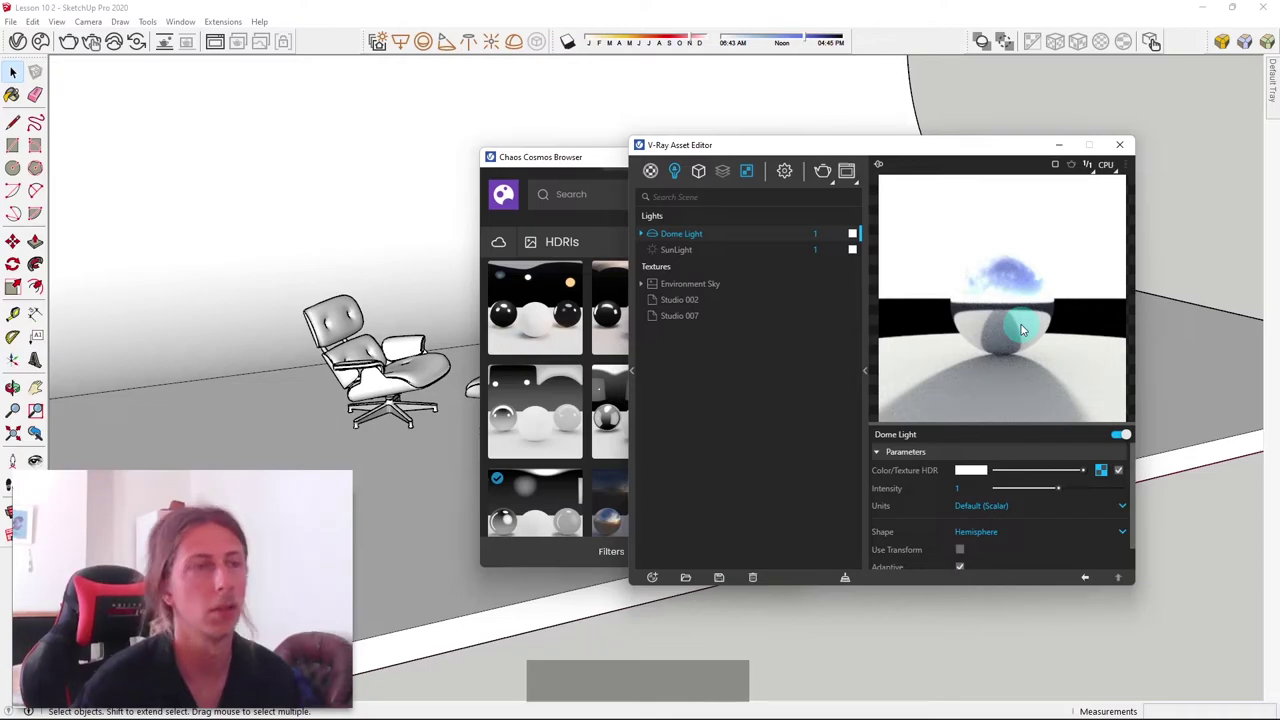
right_click(1103, 471)
left_click(1080, 381)
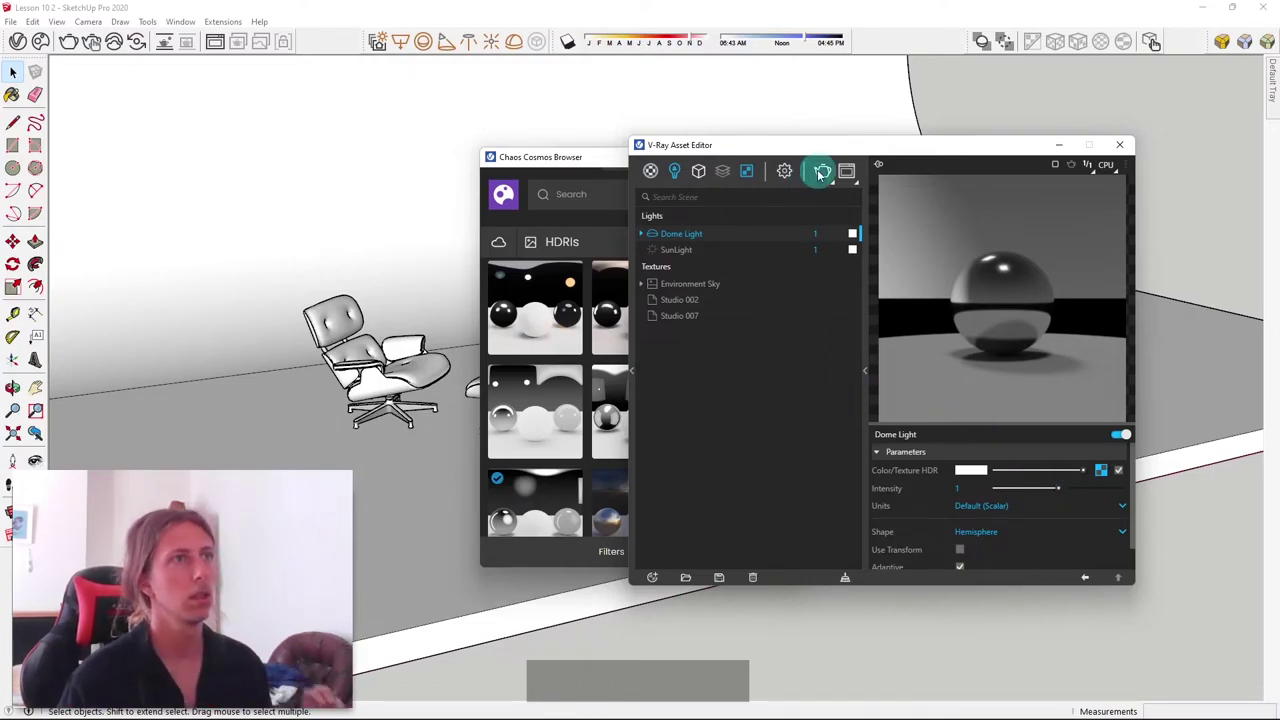
Frame the chair closely, render it with the Studio 002 lighting, and check the brightness in the frame buffer
scroll(388, 368, "up", 3)
mouse_move(388, 366)
middle_mouse_down()
mouse_move(266, 380)
mouse_move(331, 363)
mouse_move(311, 339)
mouse_move(366, 312)
mouse_move(340, 323)
mouse_move(354, 294)
mouse_move(358, 305)
middle_mouse_up()
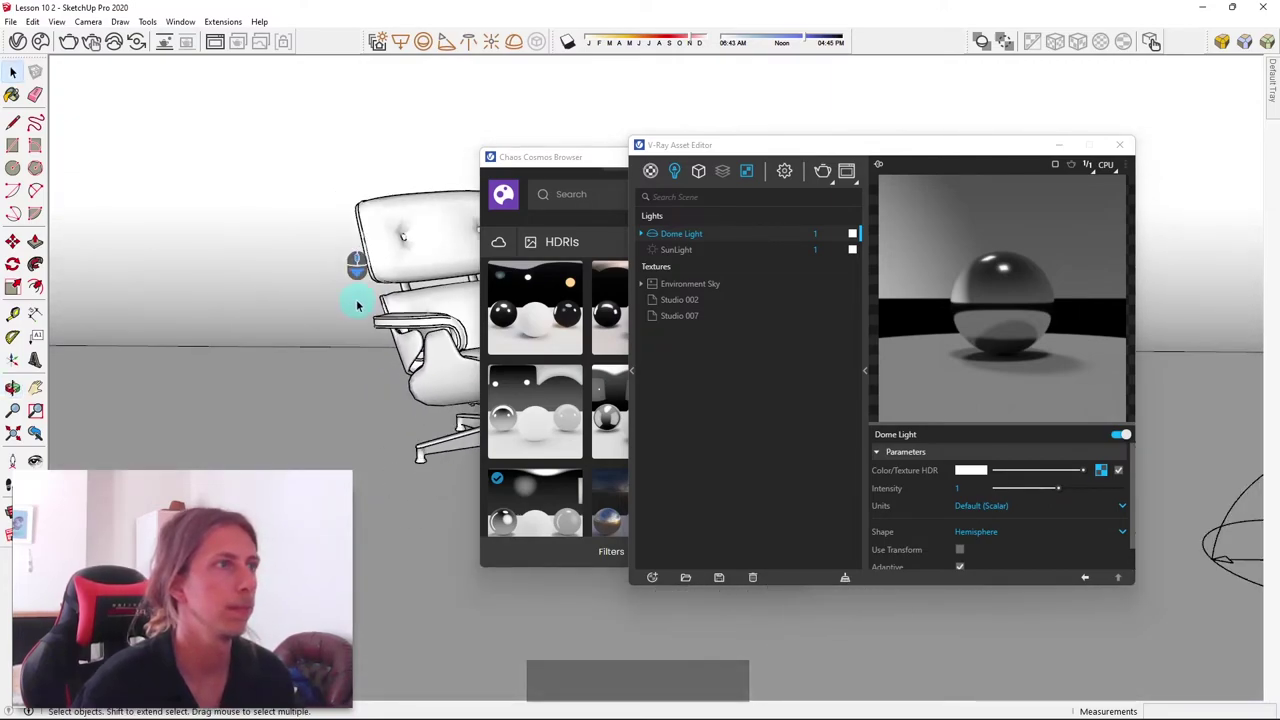
left_click(822, 172)
scroll(490, 340, "up", 2)
scroll(600, 410, "down", 2)
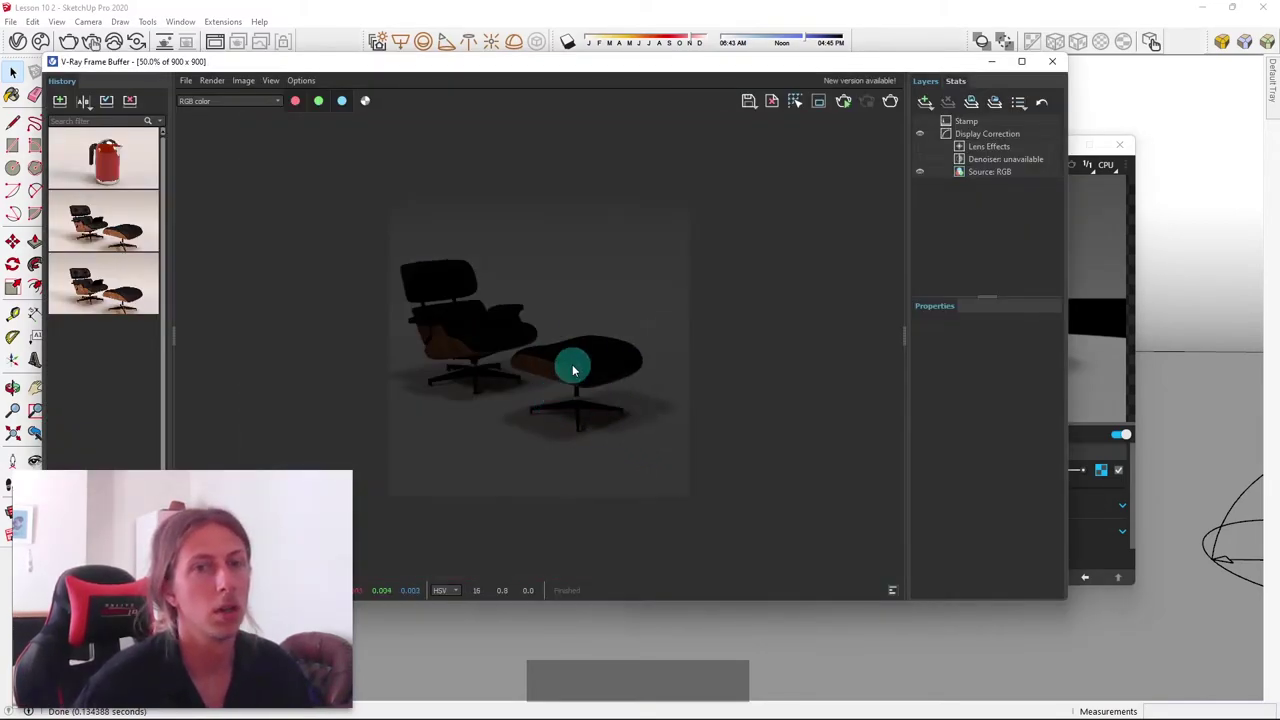
left_click(1052, 62)
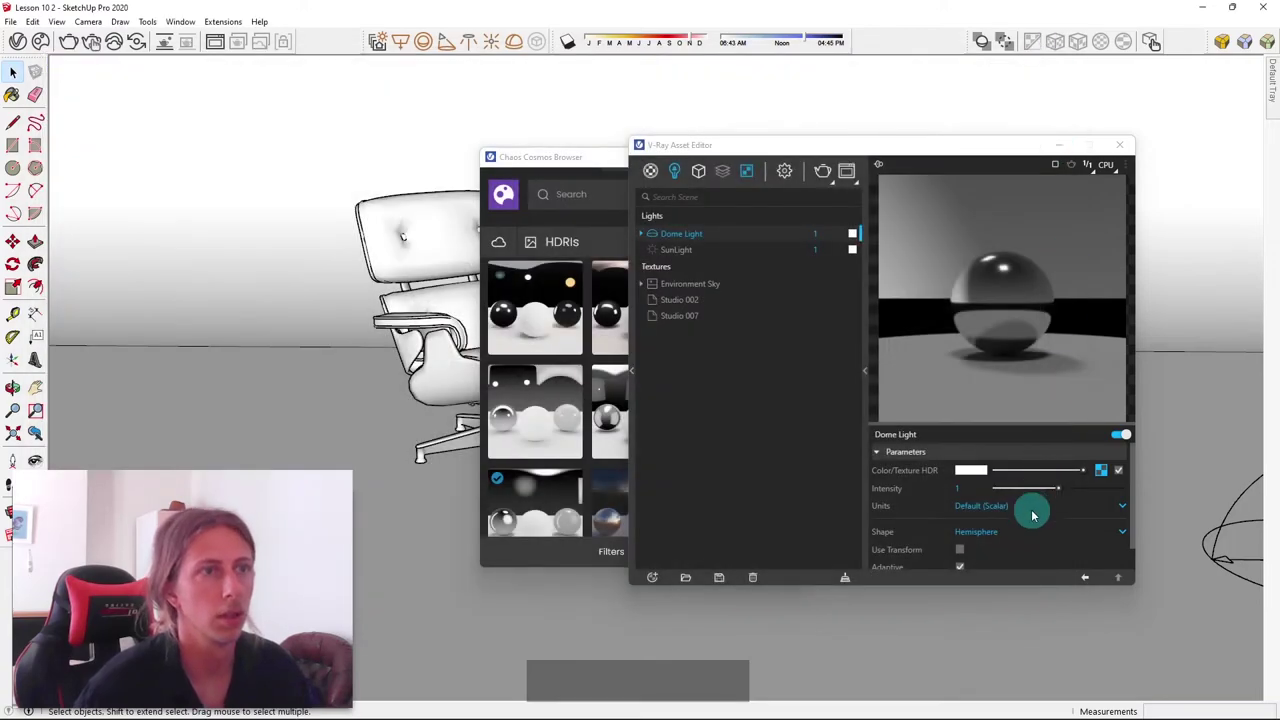
Set the dome light's intensity to 8 and enable Use Transform
left_click_drag(1058, 488, 1114, 488)
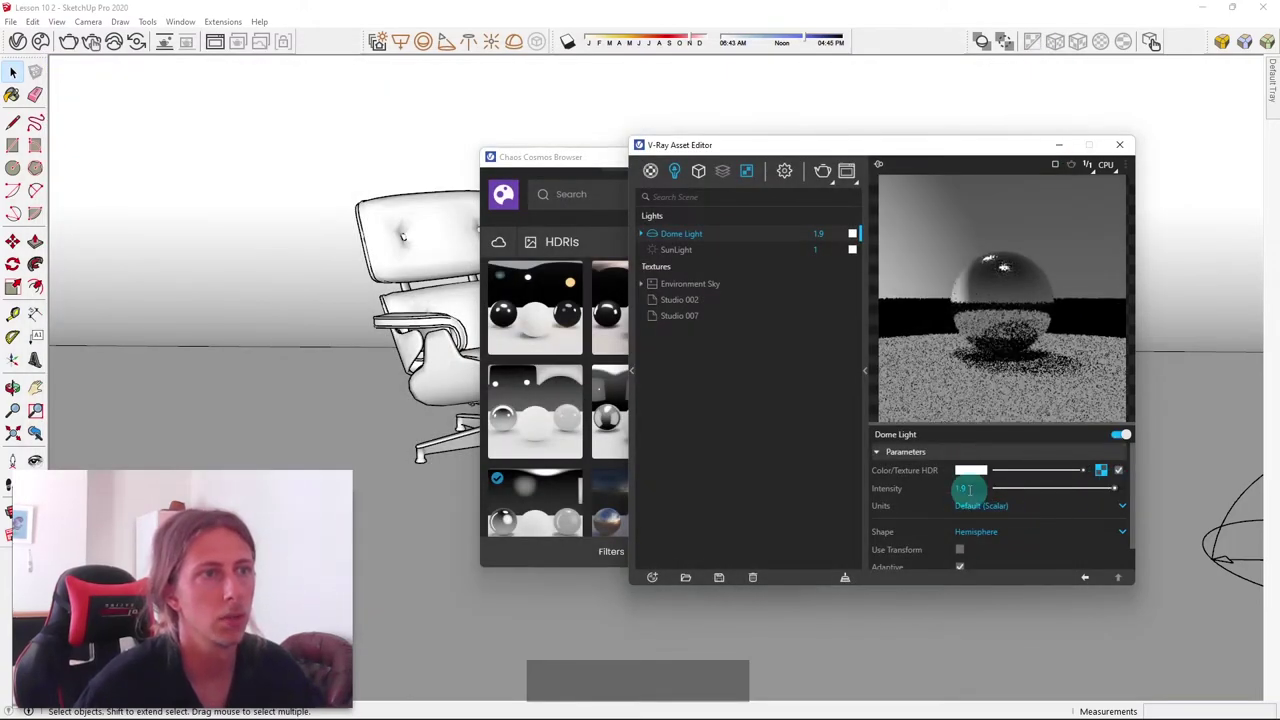
double_click(968, 489)
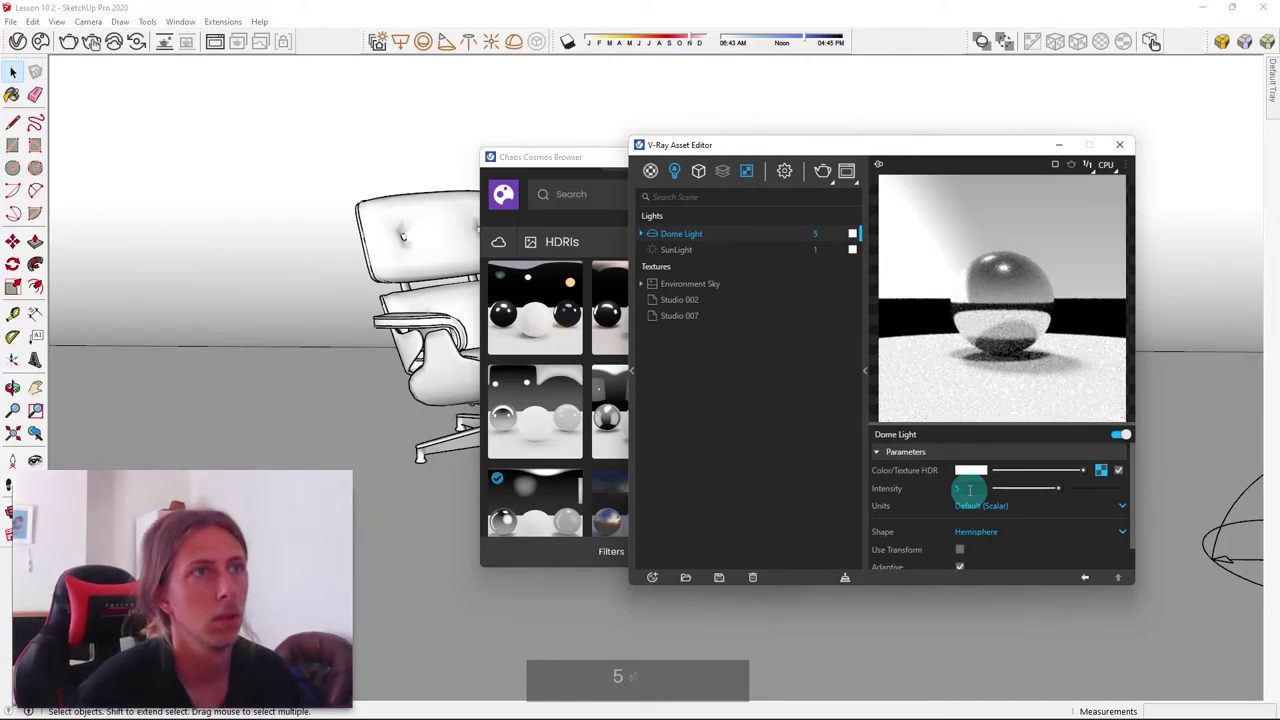
type("8")
key("Return")
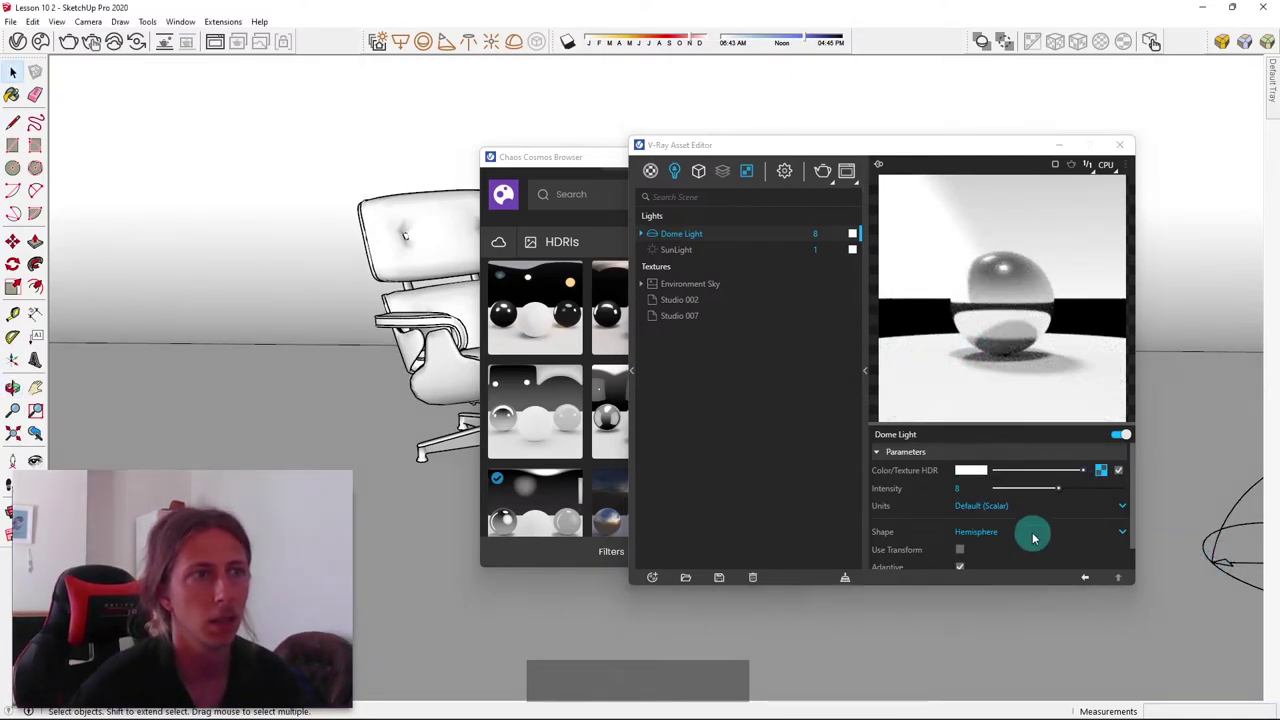
scroll(1031, 526, "down", 1)
left_click(962, 525)
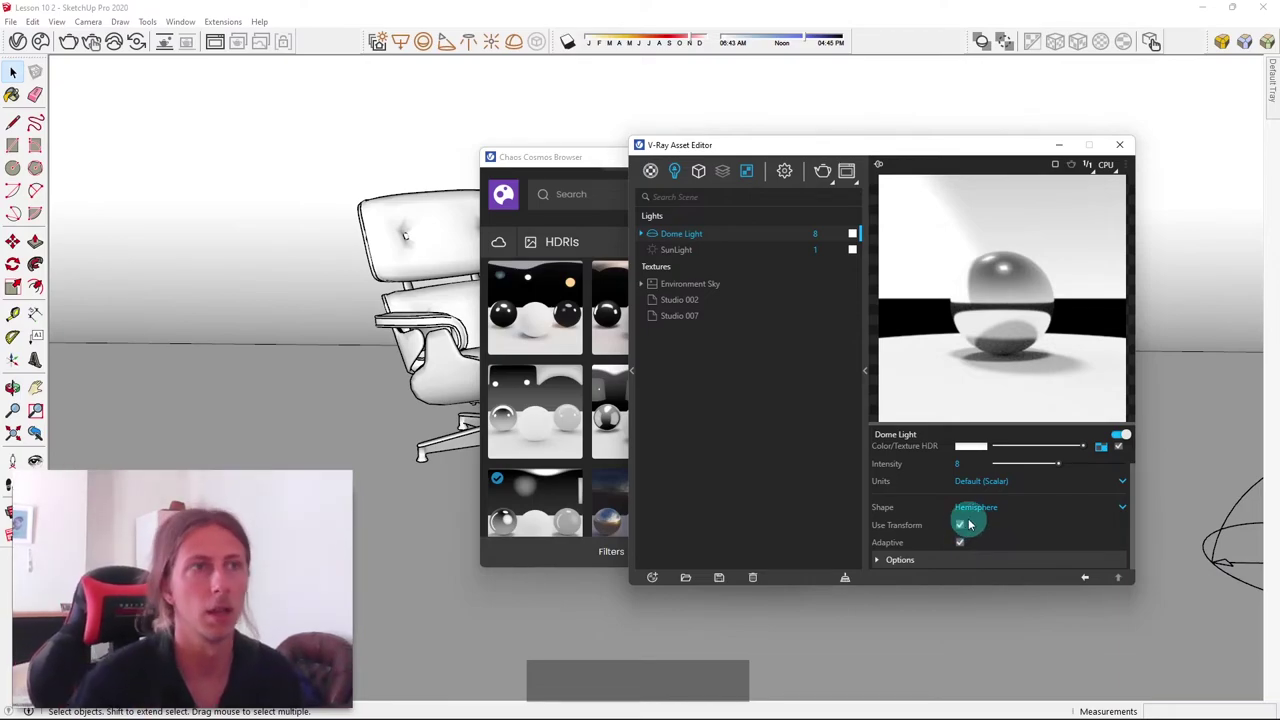
Clear the Asset Editor from view, frame the lounge chair with its ottoman, and render the scene
left_click(1058, 145)
mouse_move(754, 206)
middle_mouse_down()
mouse_move(834, 300)
mouse_move(814, 309)
mouse_move(786, 391)
mouse_move(657, 343)
middle_mouse_up()
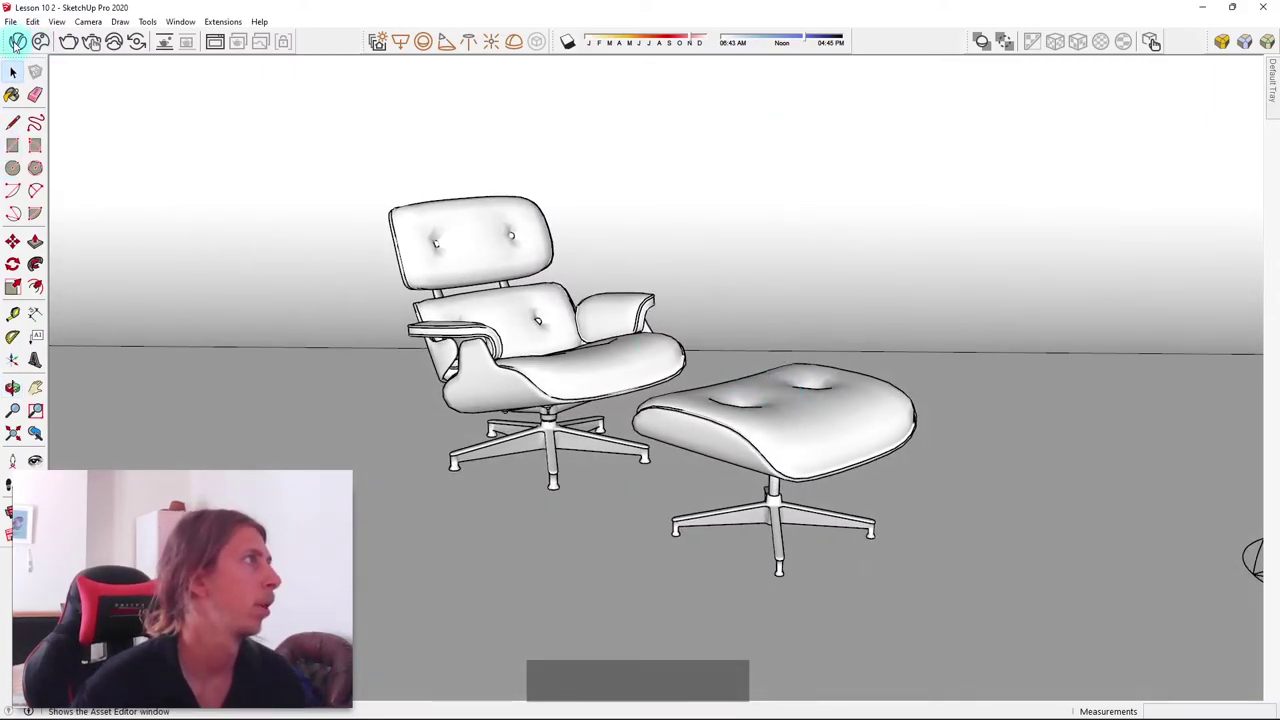
left_click(89, 40)
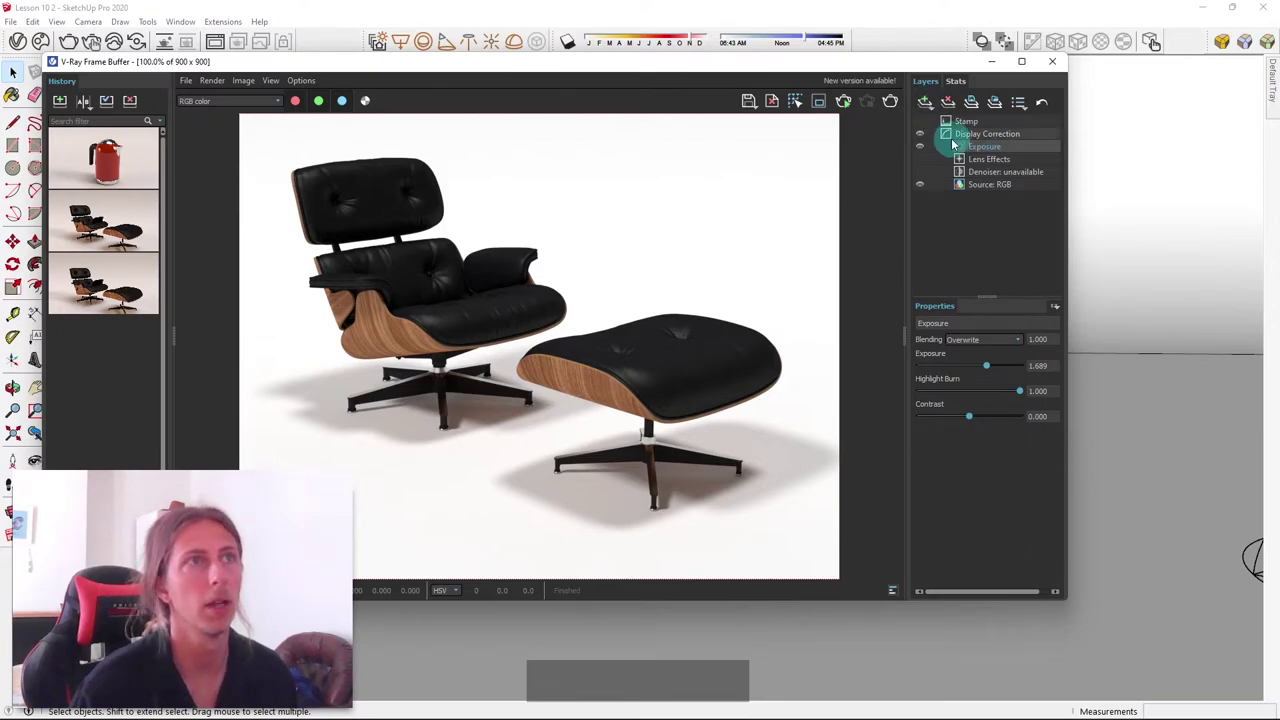
Examine the rendered chair and ottoman up close and at full frame, checking the leather, wood and floor shadows
scroll(514, 335, "down", 1)
scroll(460, 345, "up", 1)
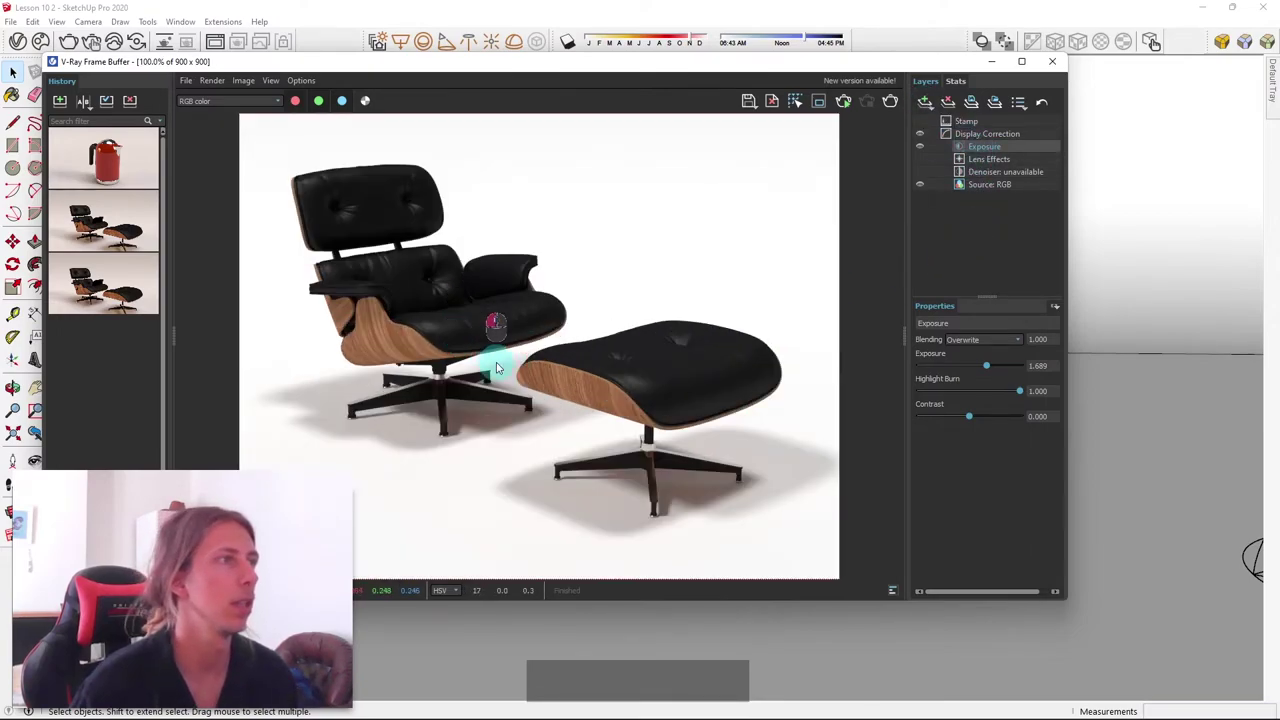
scroll(462, 366, "down", 1)
scroll(463, 400, "up", 1)
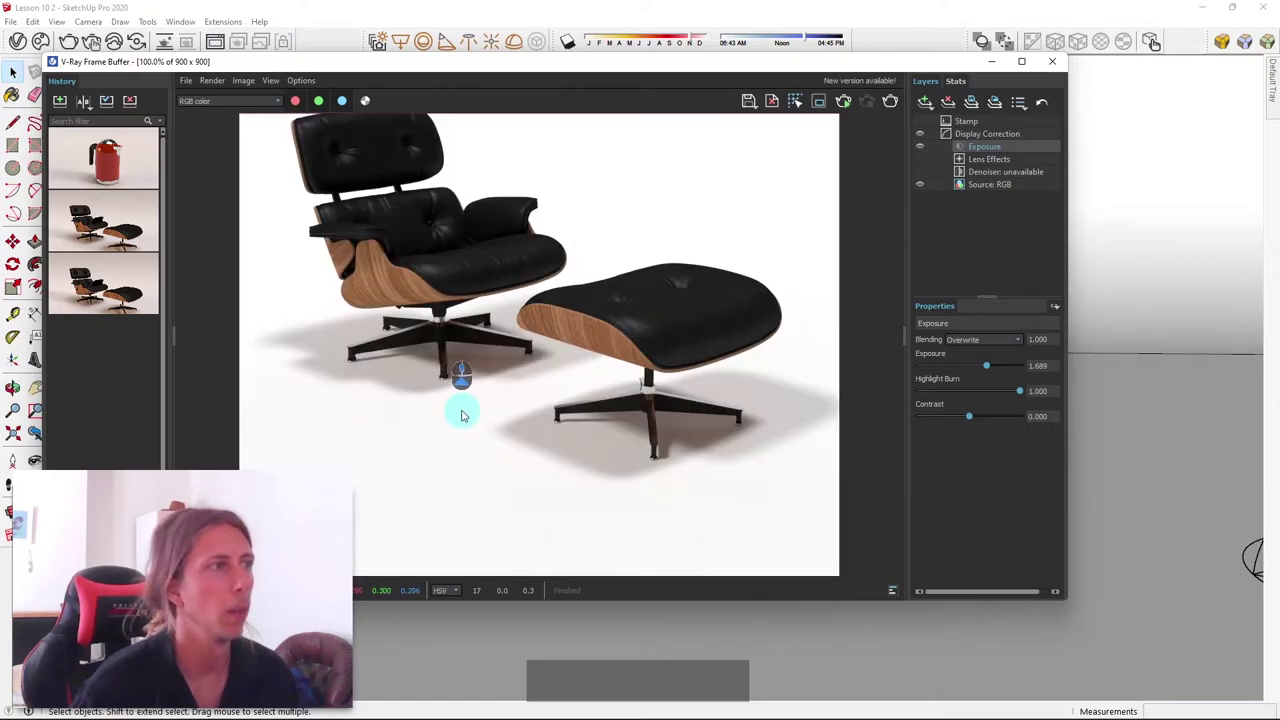
scroll(612, 424, "down", 2)
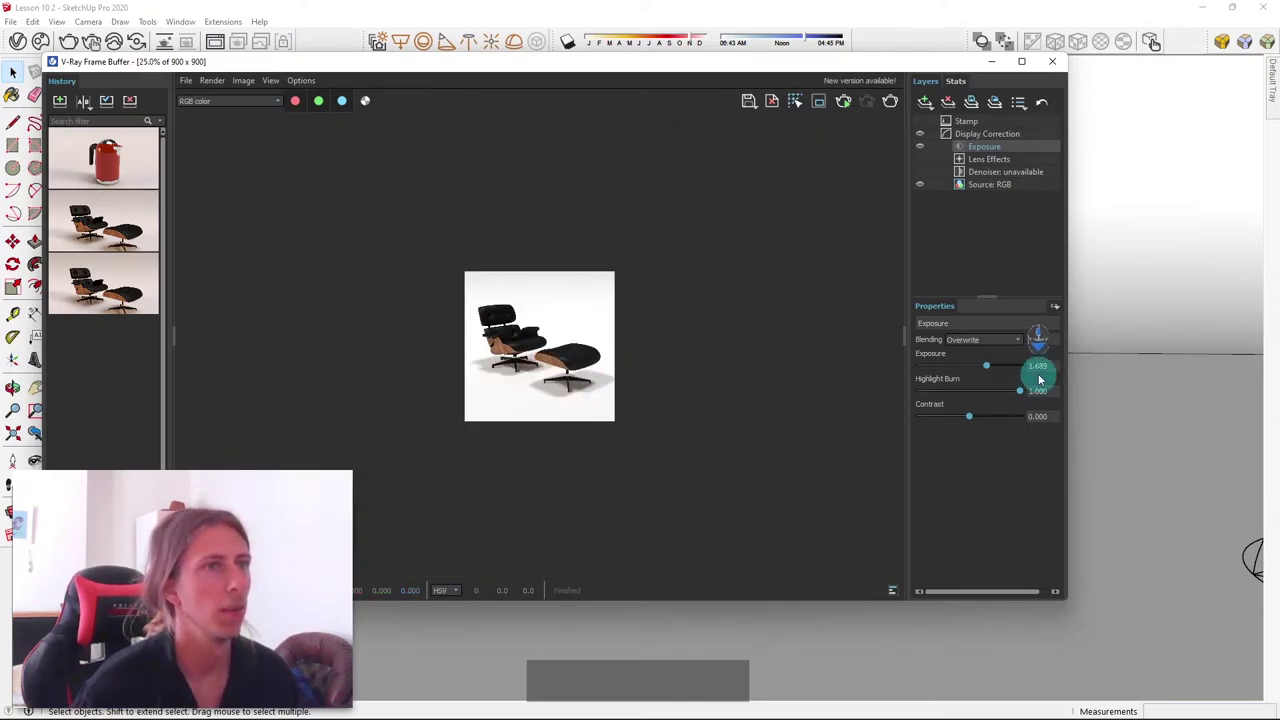
scroll(534, 418, "up", 2)
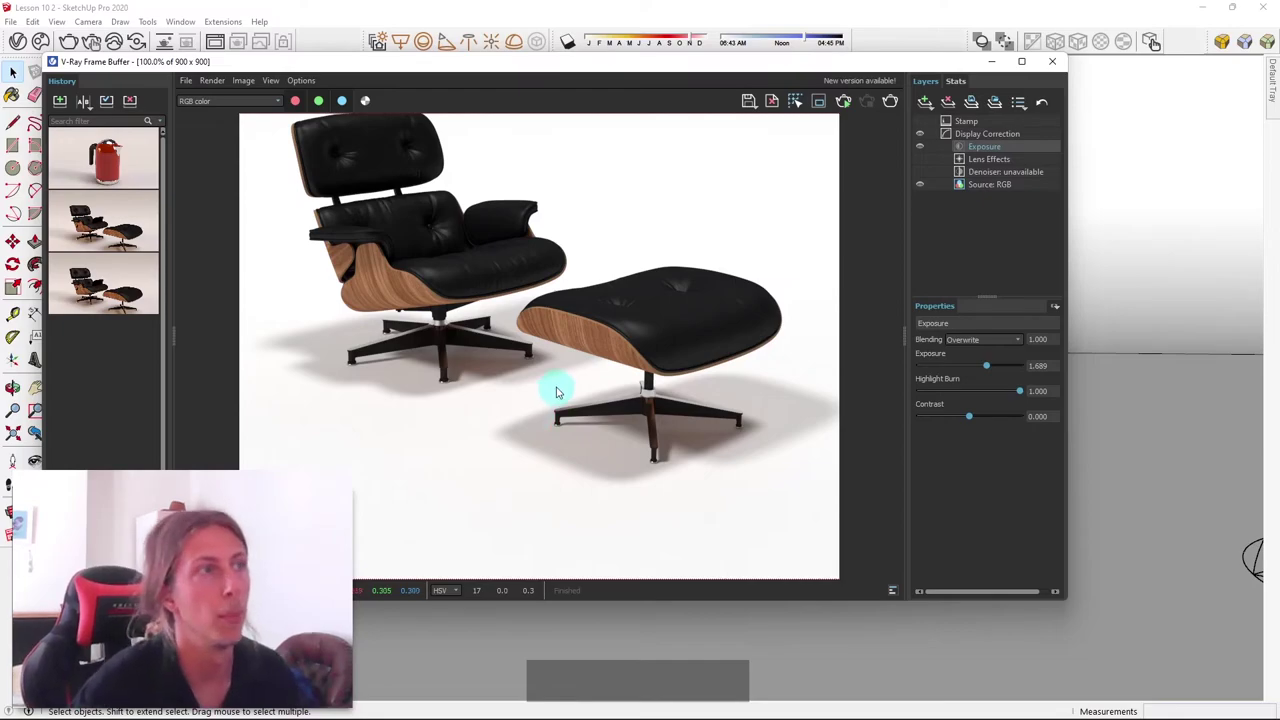
scroll(486, 366, "down", 2)
scroll(486, 371, "up", 2)
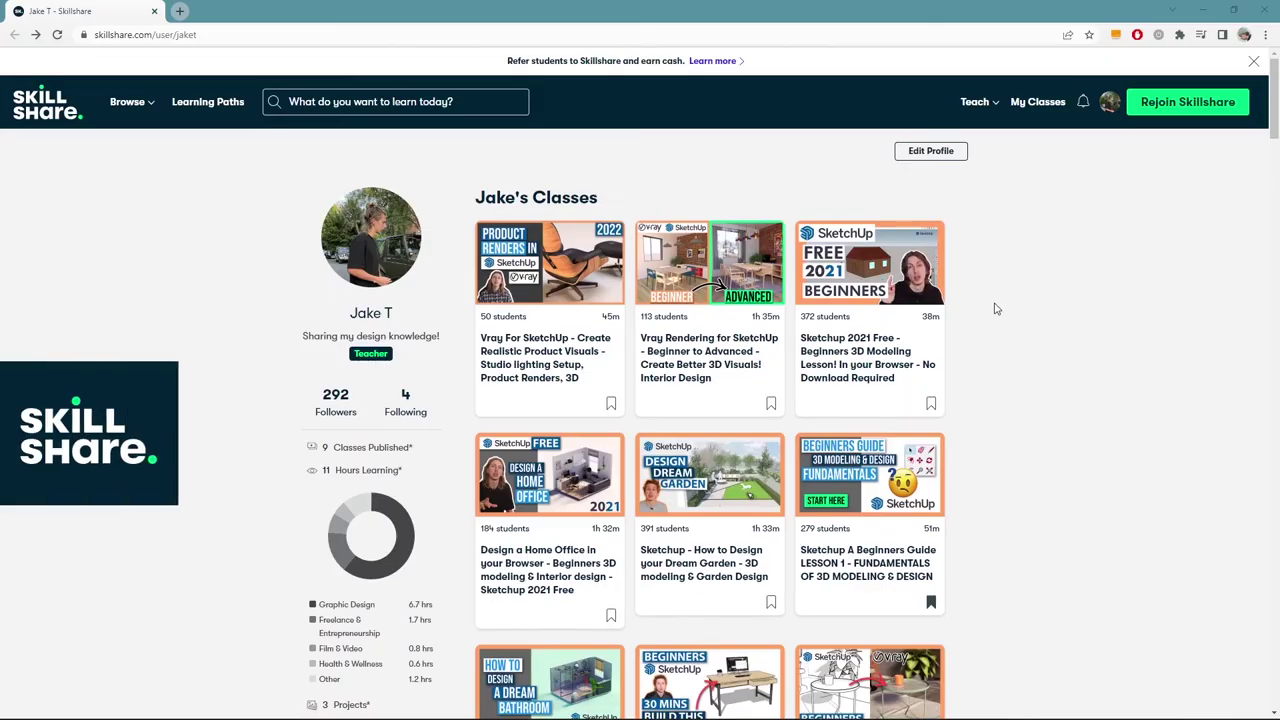
Switch to the Skillshare teacher profile, look through the listed classes, and open "Design a Home Office in SketchUp Free"
scroll(994, 307, "down", 3)
scroll(994, 309, "down", 7)
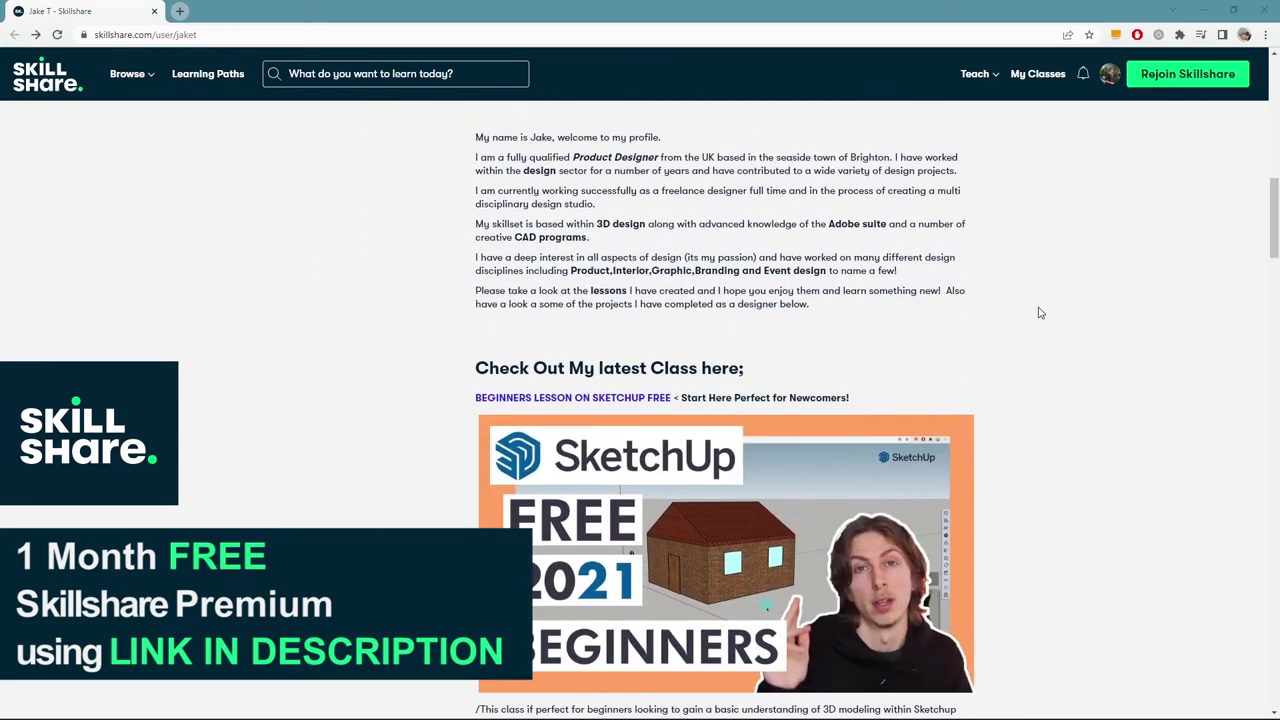
scroll(1040, 313, "down", 8)
scroll(1043, 313, "down", 9)
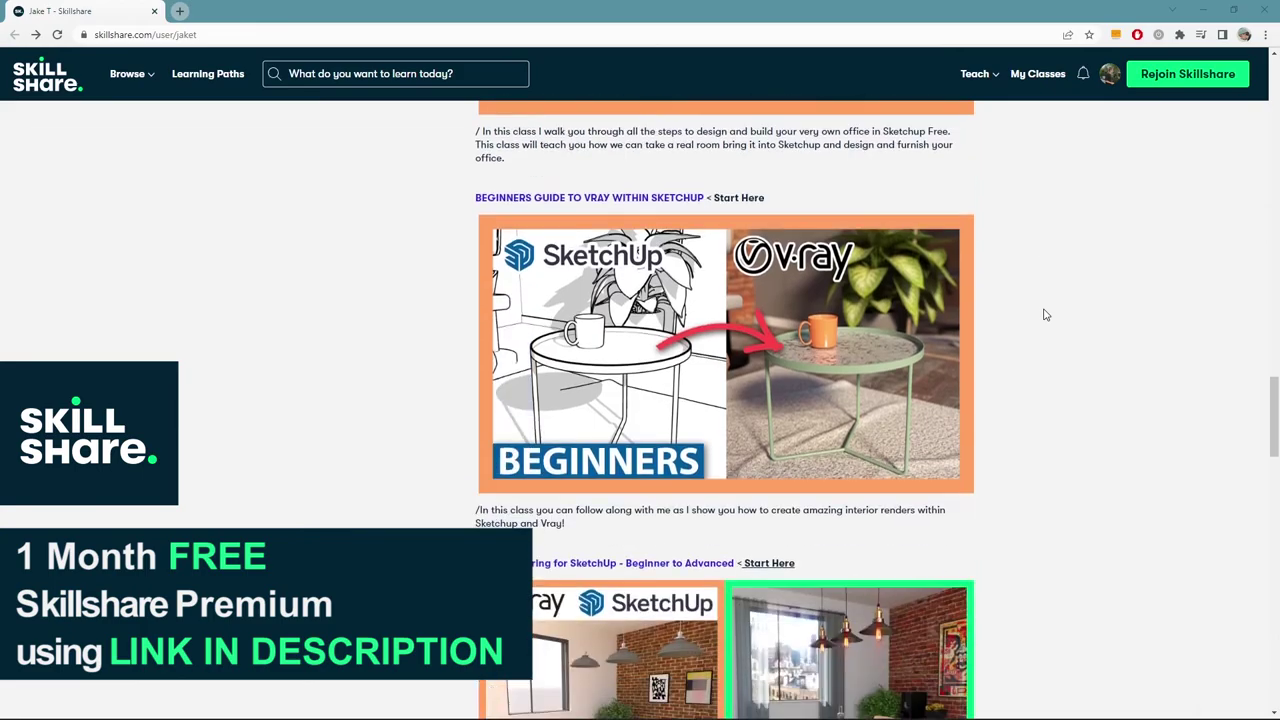
scroll(1045, 315, "down", 9)
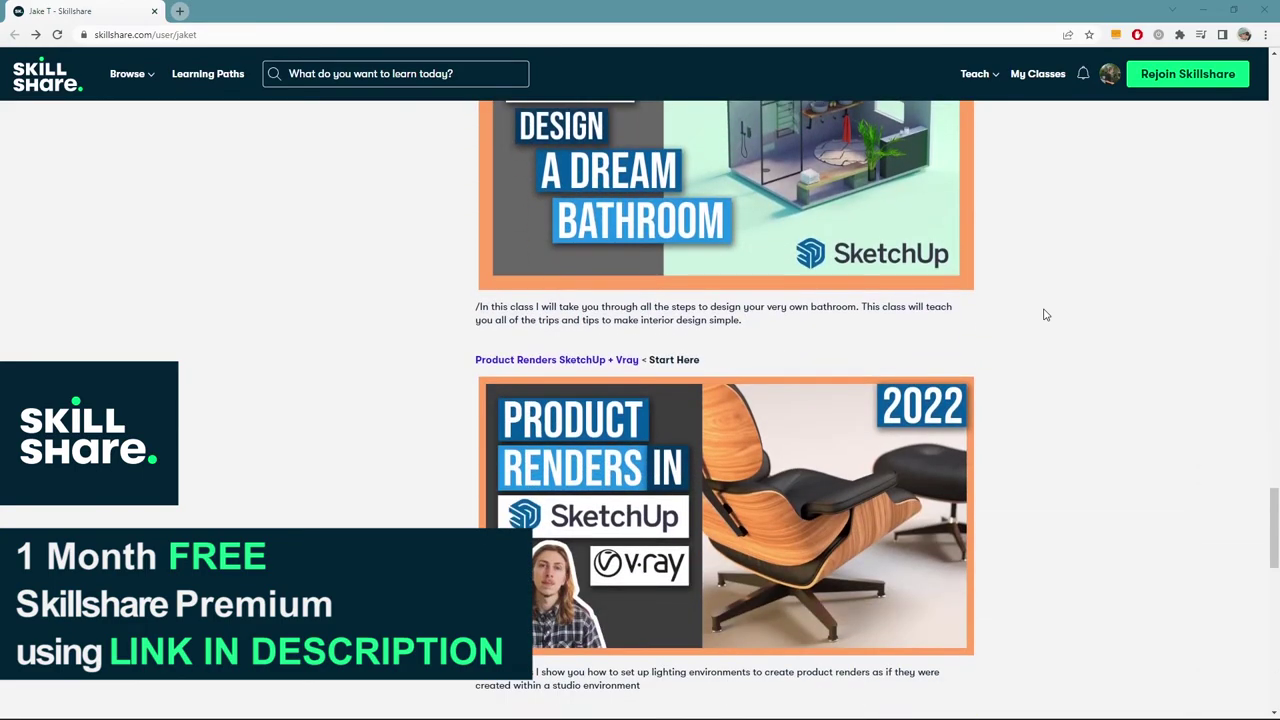
scroll(1045, 315, "down", 6)
scroll(1048, 316, "up", 7)
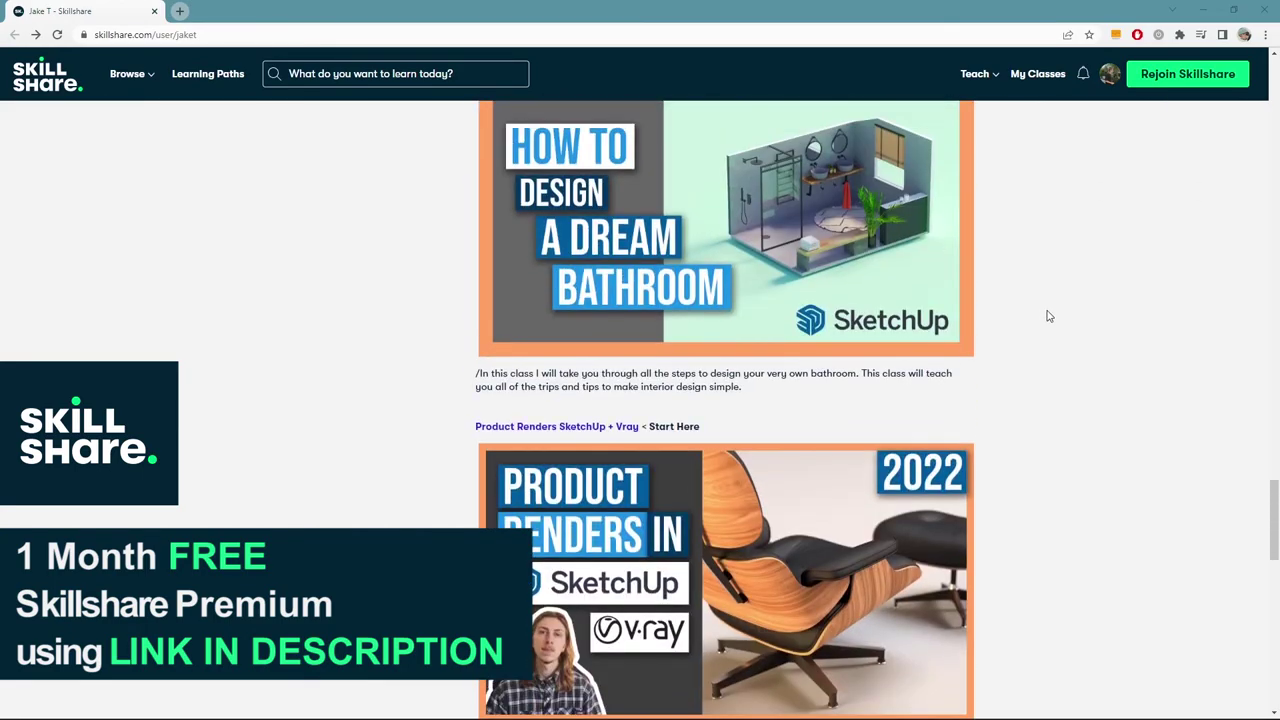
scroll(1048, 316, "up", 15)
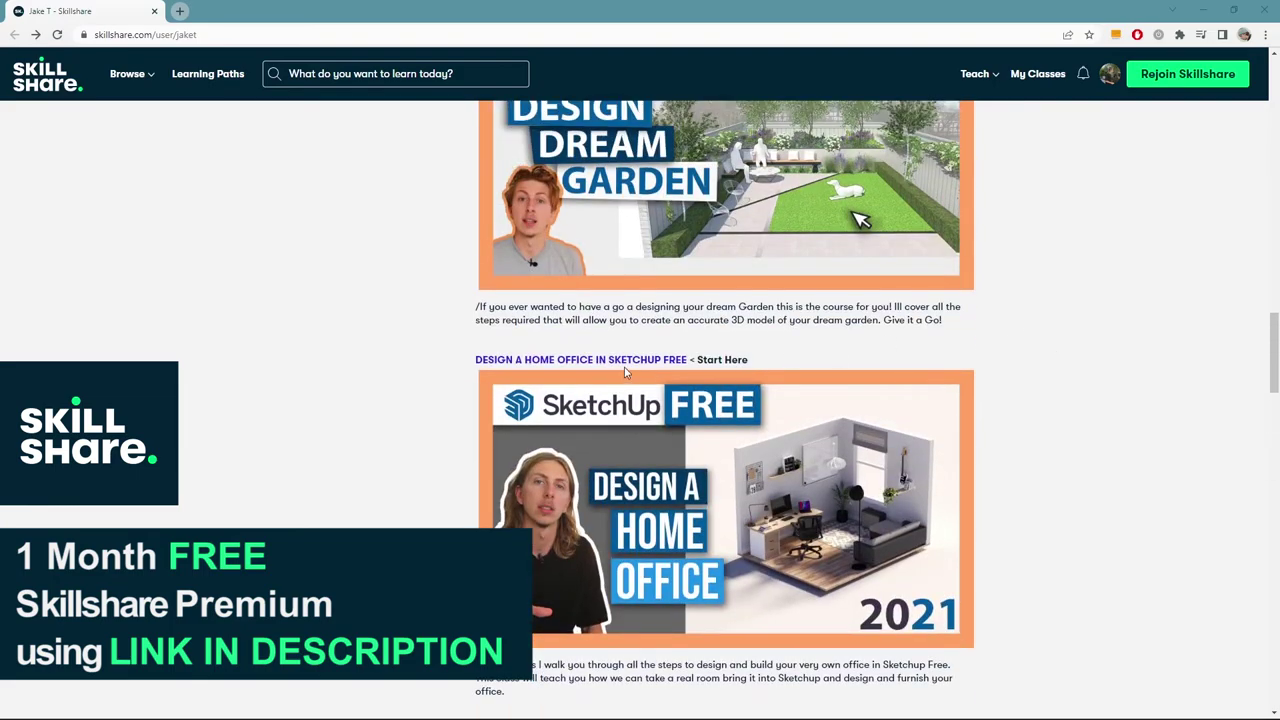
left_click(630, 362)
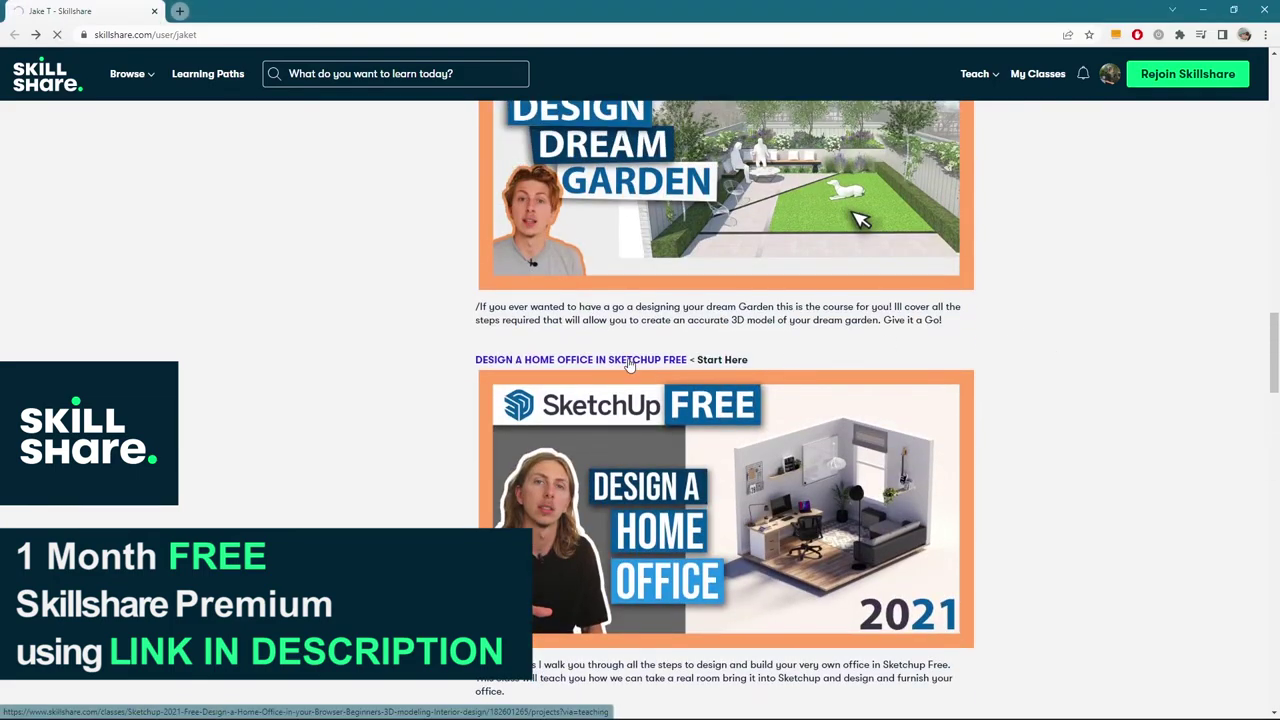